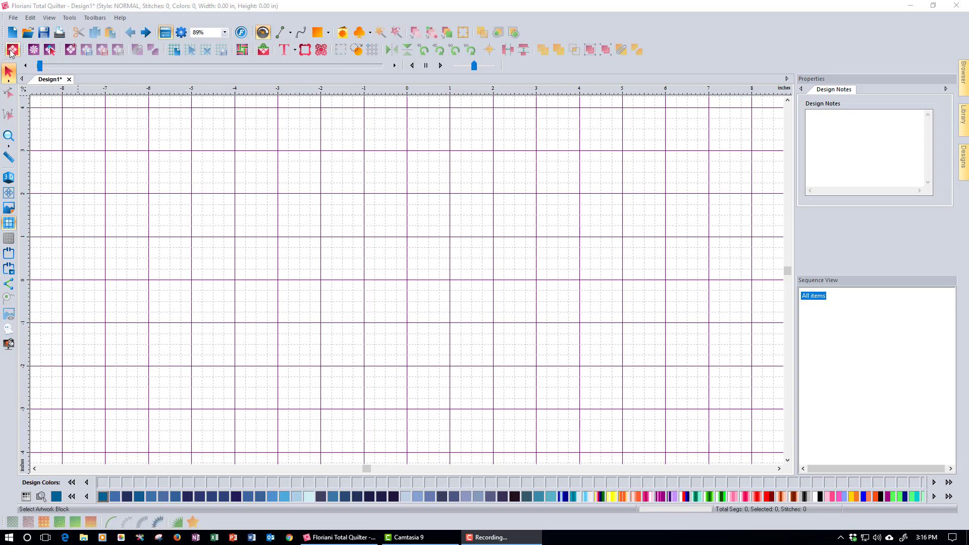
# Step: Insert Basic block 31 from the Basic Blocks quilting artwork at default size and ungroup it into separate pieces
pyautogui.click(11, 51)
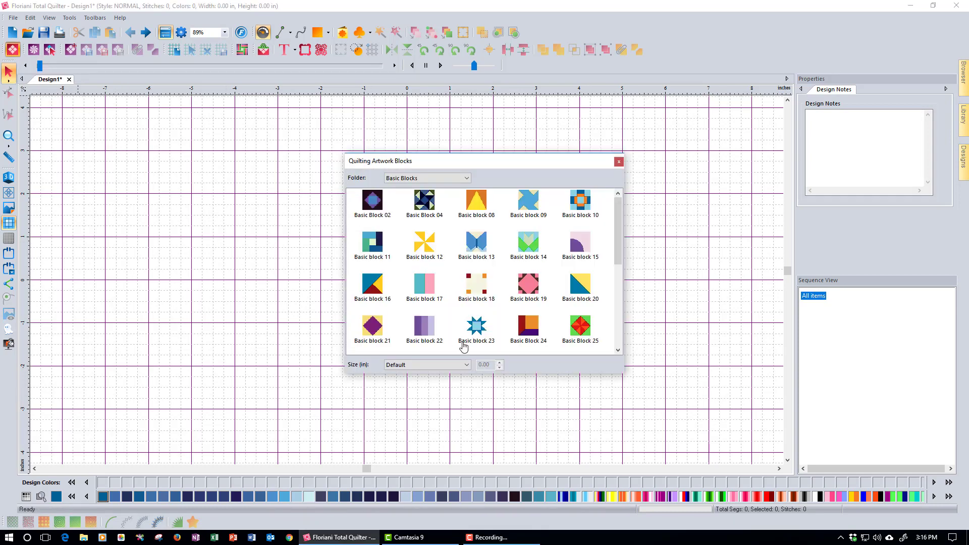
pyautogui.scroll(-1, 495, 331)
pyautogui.scroll(-1, 495, 330)
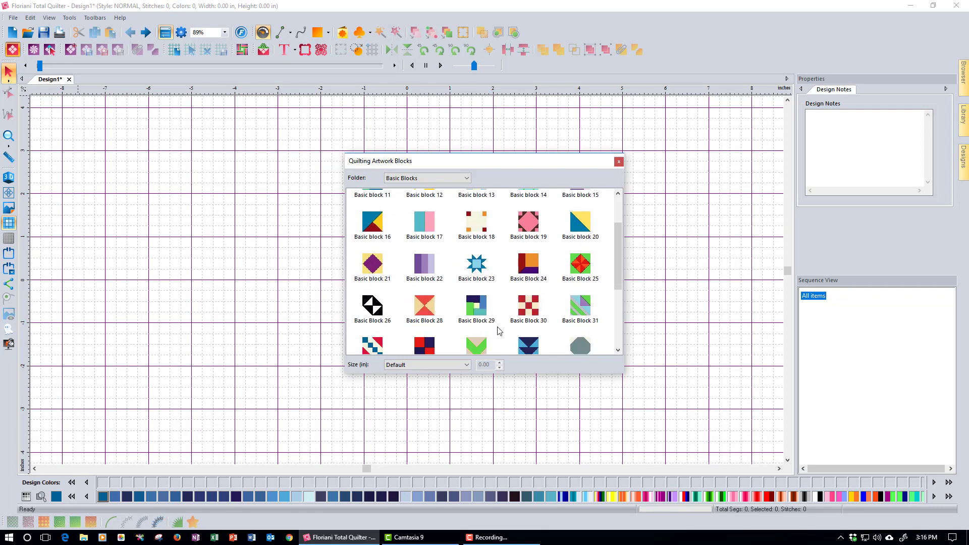
pyautogui.doubleClick(579, 321)
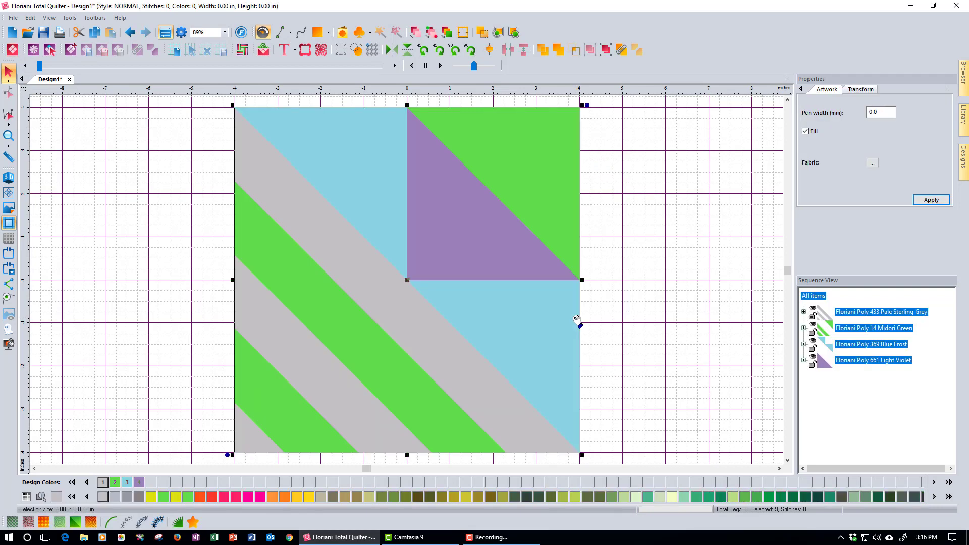
pyautogui.click(606, 51)
pyautogui.click(601, 262)
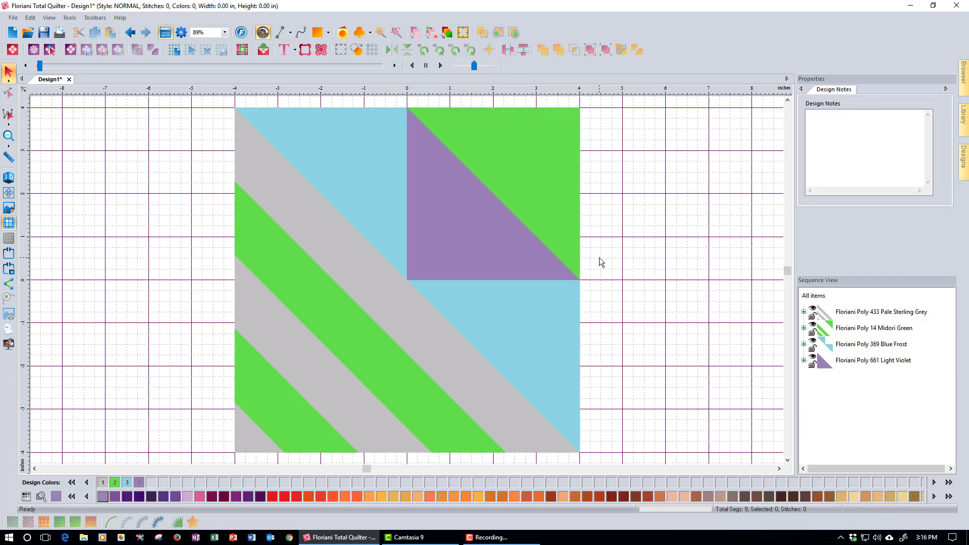
# Step: Move the upper green triangle, the violet triangle and the upper grey stripe apart from the rest of the block
pyautogui.click(500, 176)
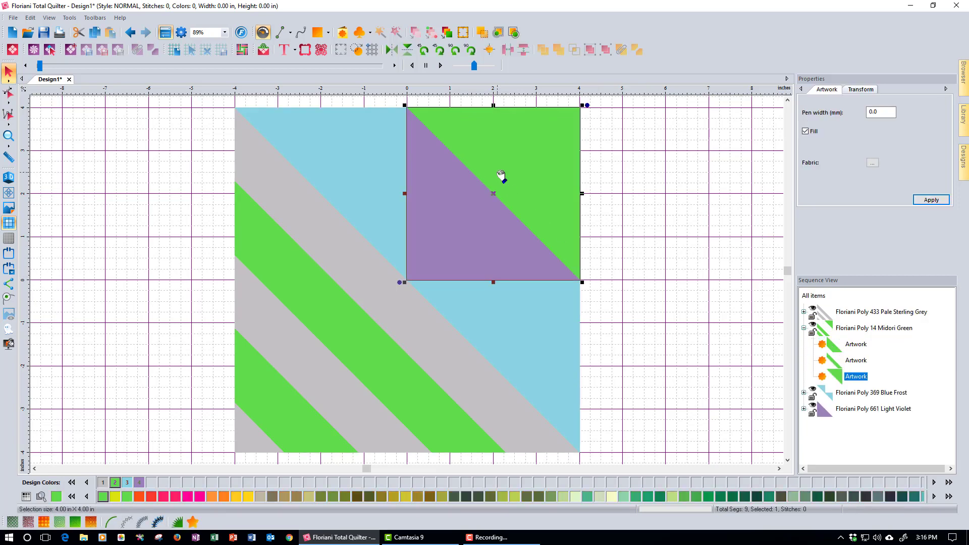
pyautogui.moveTo(501, 175); pyautogui.dragTo(587, 189)
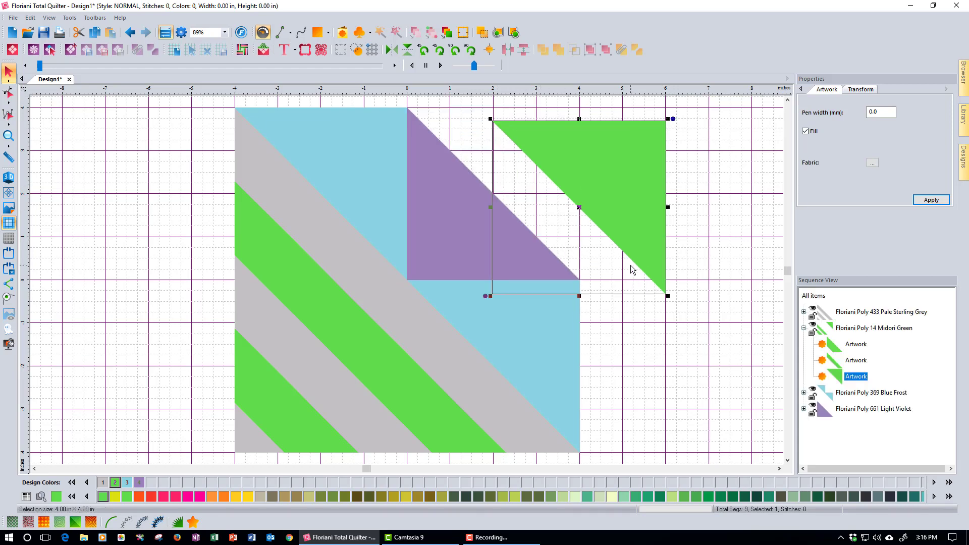
pyautogui.click(455, 235)
pyautogui.moveTo(457, 234); pyautogui.dragTo(474, 223)
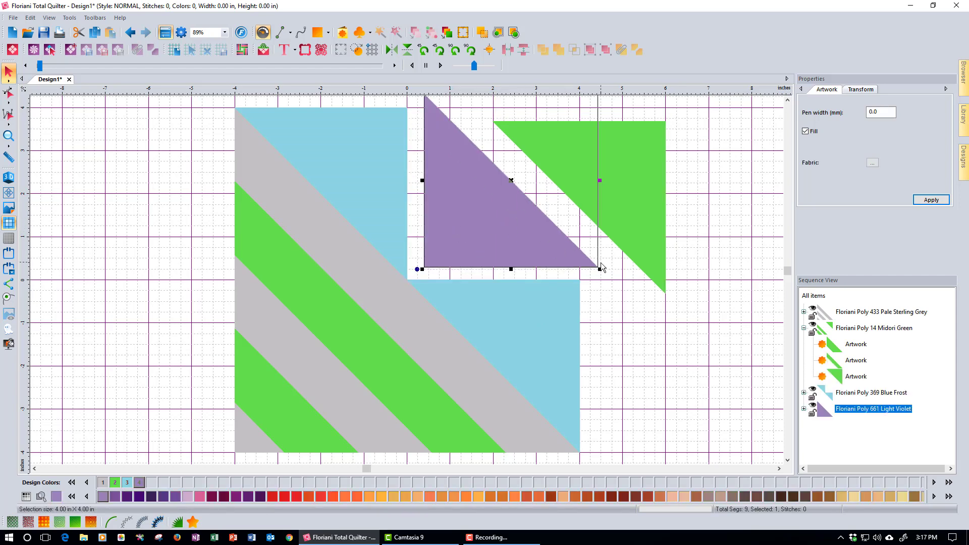
pyautogui.click(461, 359)
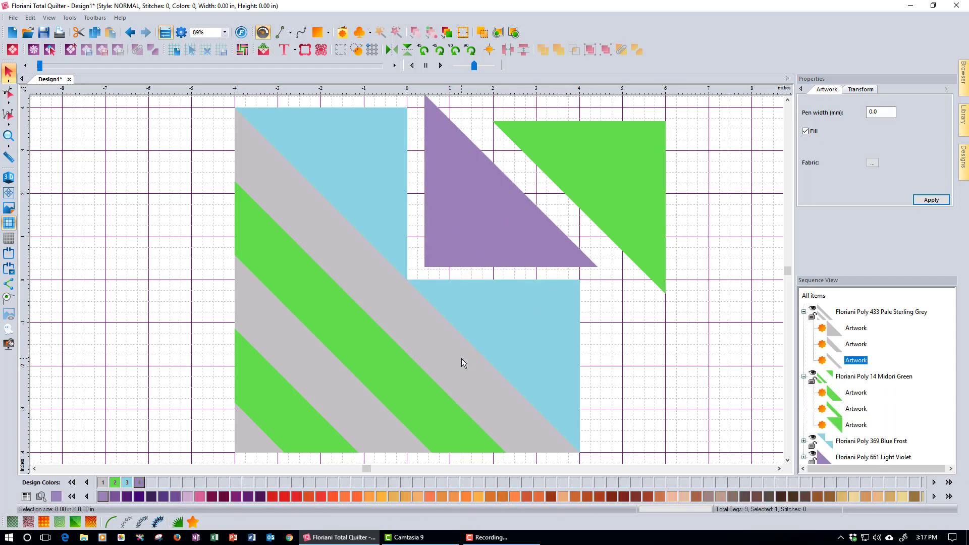
pyautogui.moveTo(460, 359); pyautogui.dragTo(546, 335)
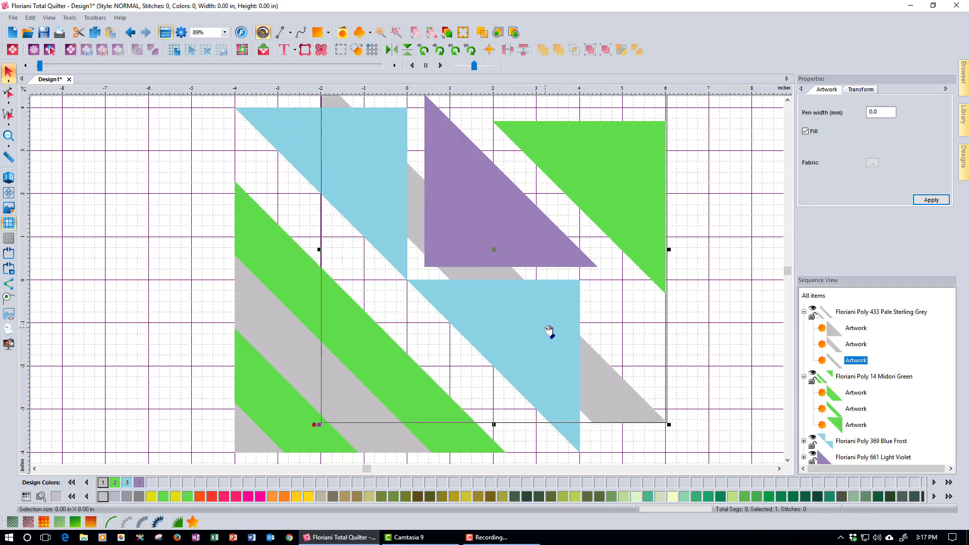
# Step: Undo the moves of the grey stripe, the violet triangle and the green triangle
pyautogui.click(130, 33)
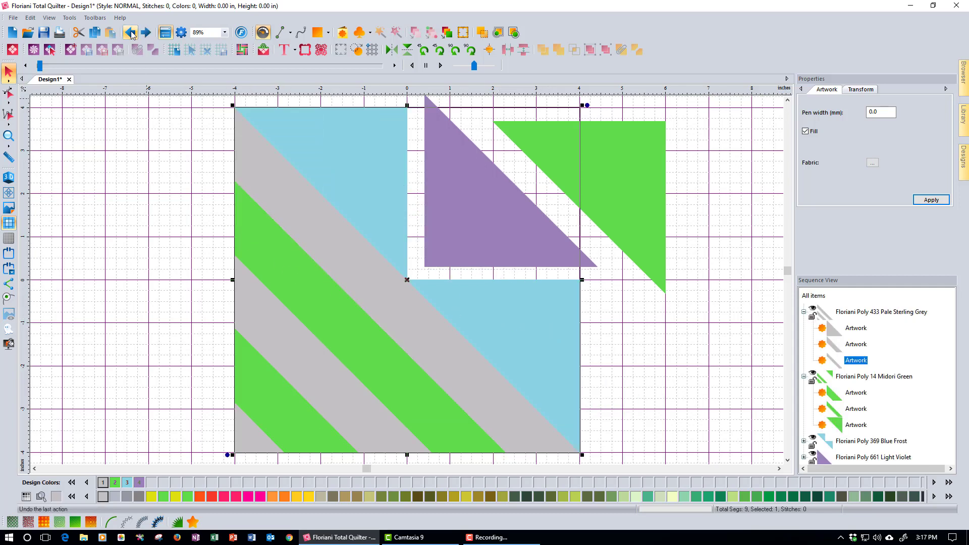
pyautogui.click(130, 33)
pyautogui.click(129, 33)
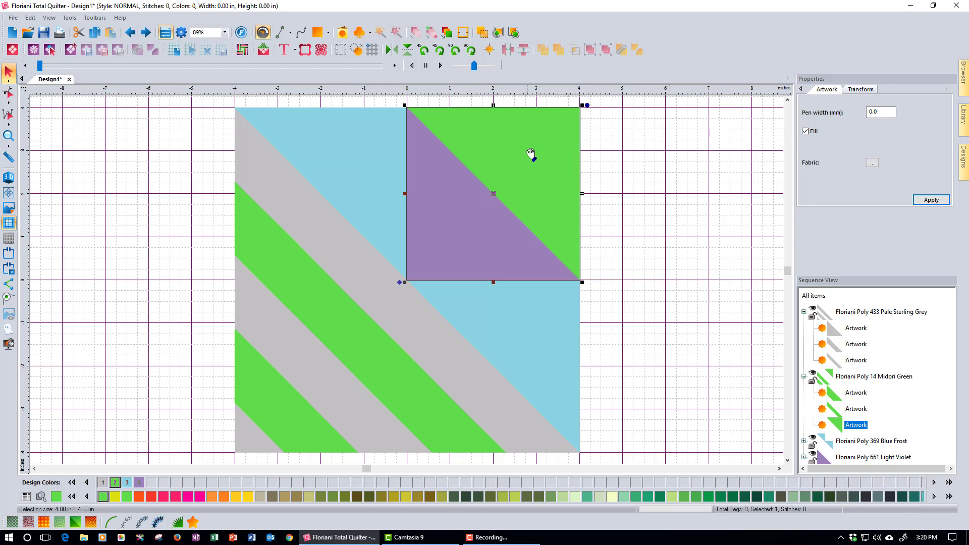
# Step: Move the upper green triangle out of the block and add a 0.25 in seam allowance with Miter corners
pyautogui.moveTo(531, 154); pyautogui.dragTo(644, 193)
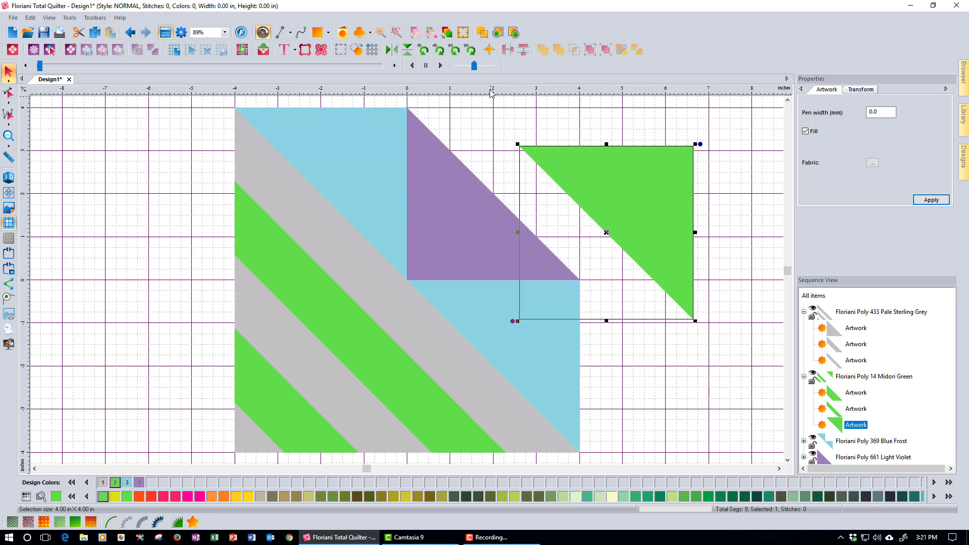
pyautogui.click(513, 32)
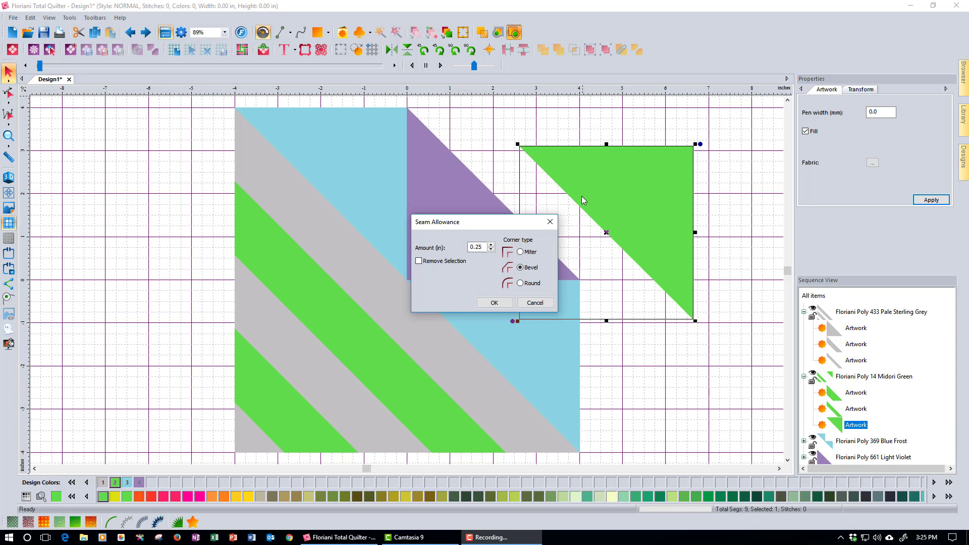
pyautogui.click(521, 252)
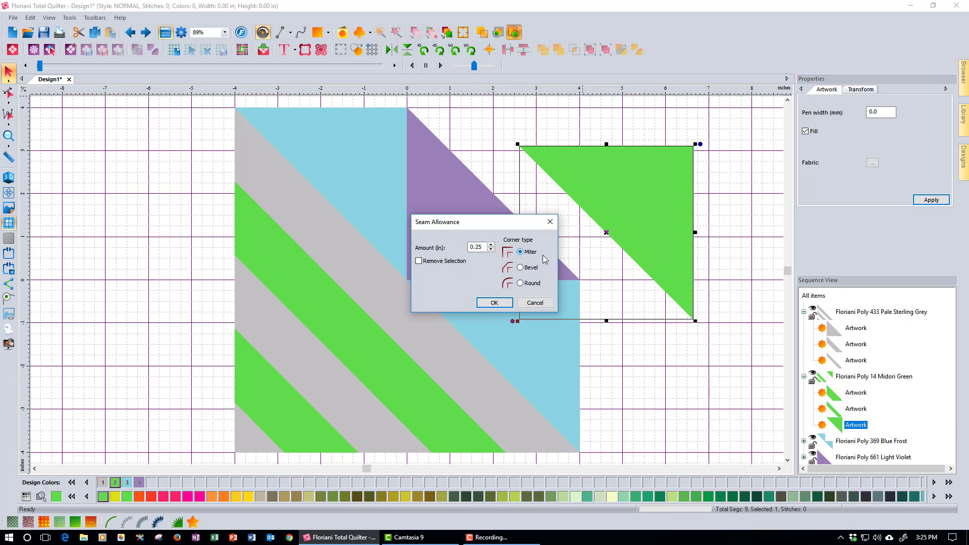
pyautogui.click(495, 303)
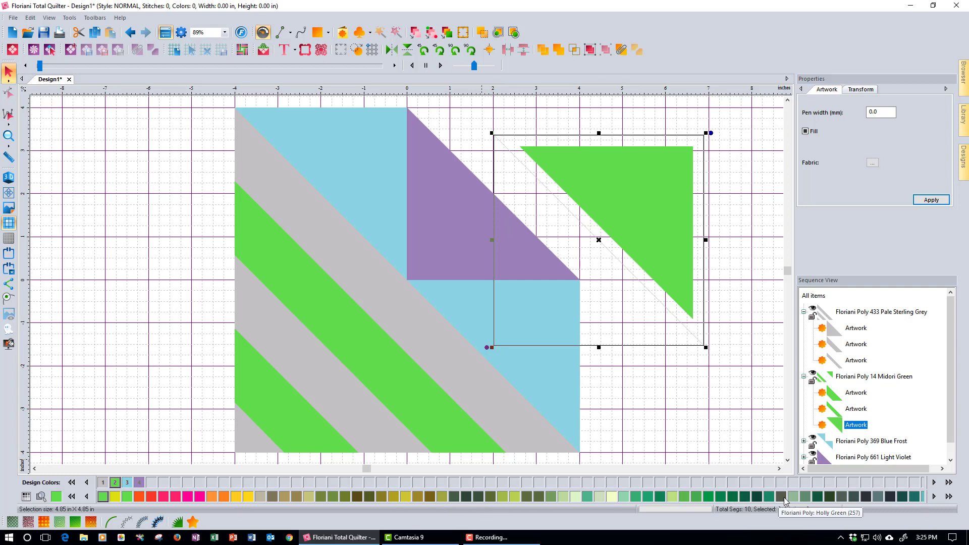
# Step: Recolor the triangle and its seam allowance Floriani Poly 266 Emerald Green and set their pen width to 1 mm
pyautogui.click(757, 497)
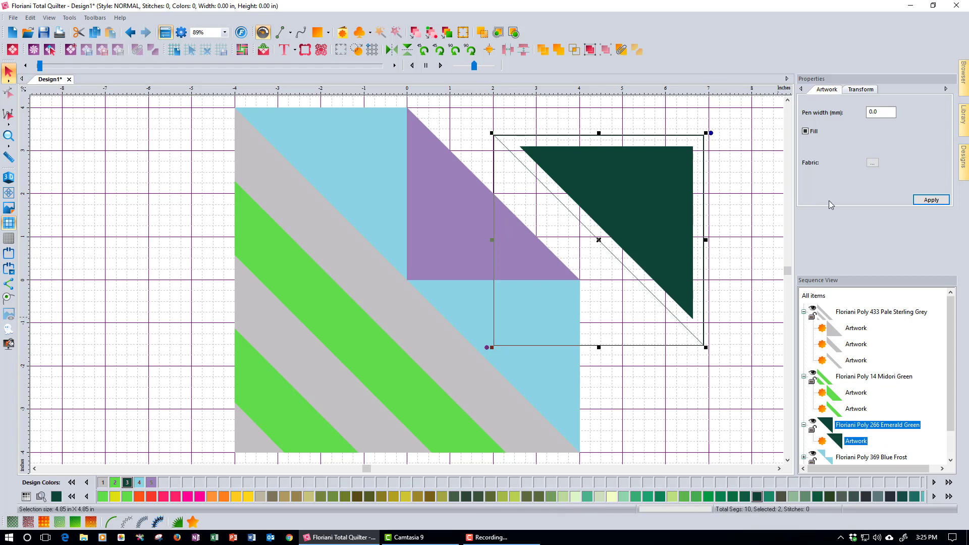
pyautogui.click(879, 112)
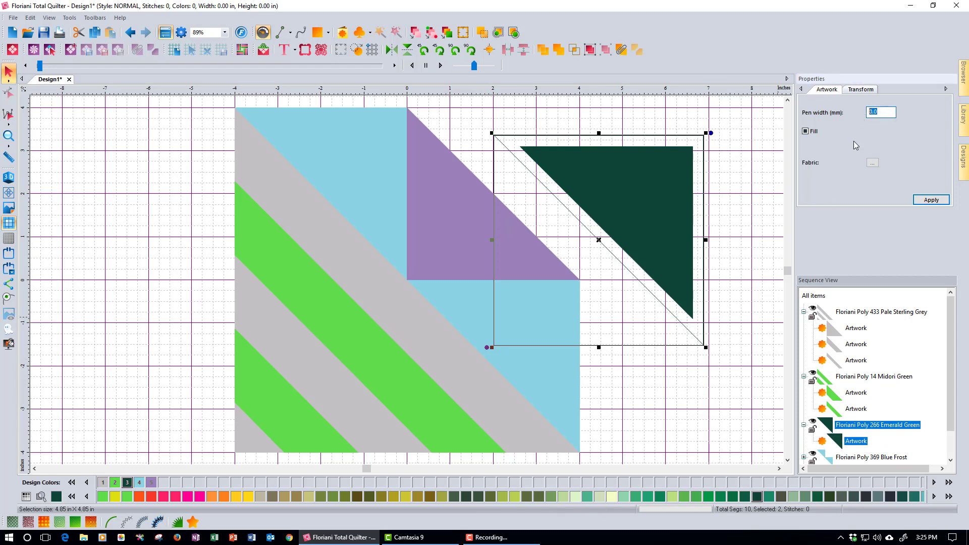
pyautogui.write('1')
pyautogui.click(929, 201)
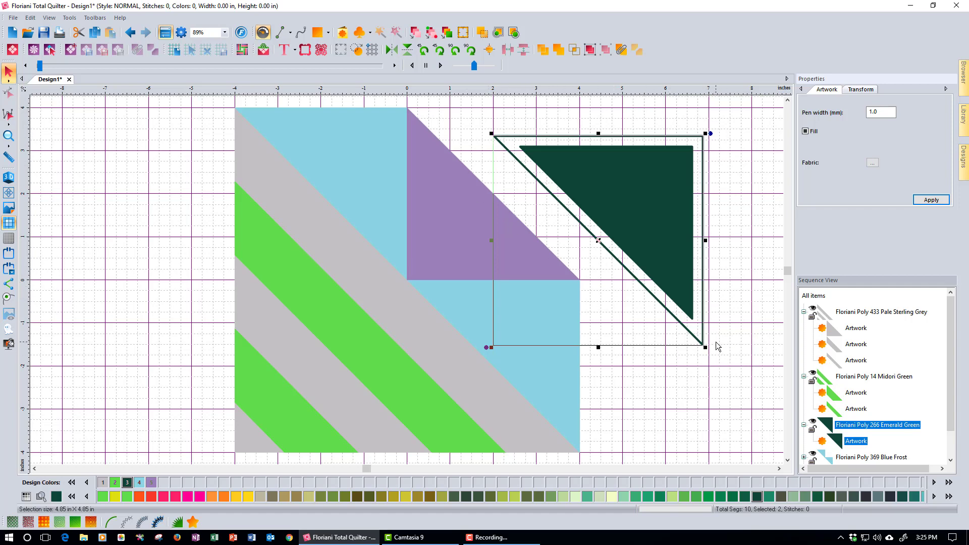
# Step: Undo the mitered seam allowance and its formatting, and give the green triangle a 0.25 in seam allowance with Bevel corners
pyautogui.click(130, 33)
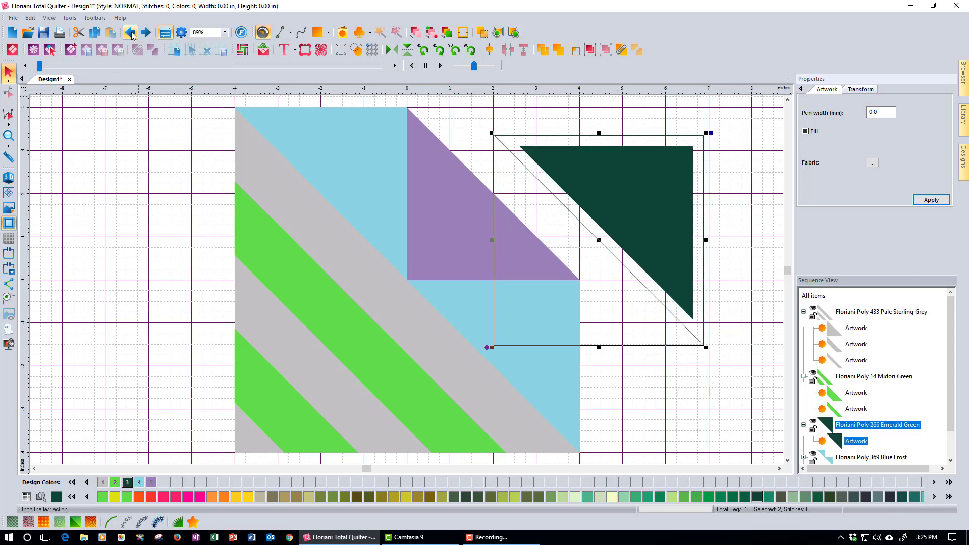
pyautogui.click(131, 33)
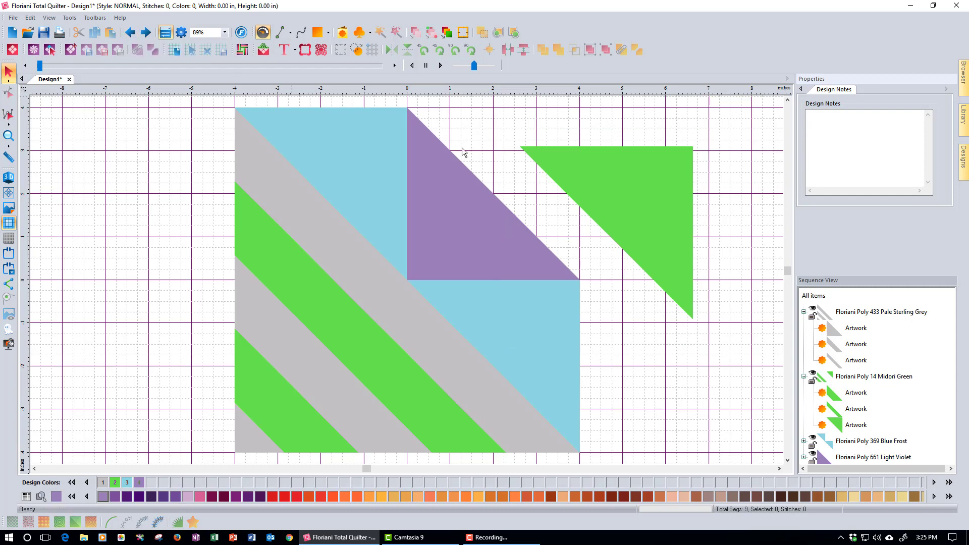
pyautogui.click(606, 193)
pyautogui.click(514, 32)
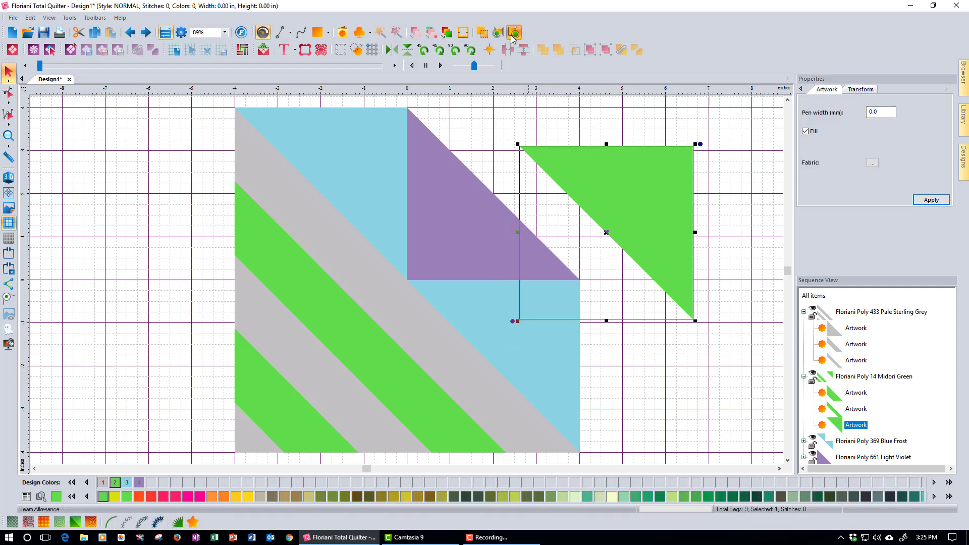
pyautogui.click(520, 267)
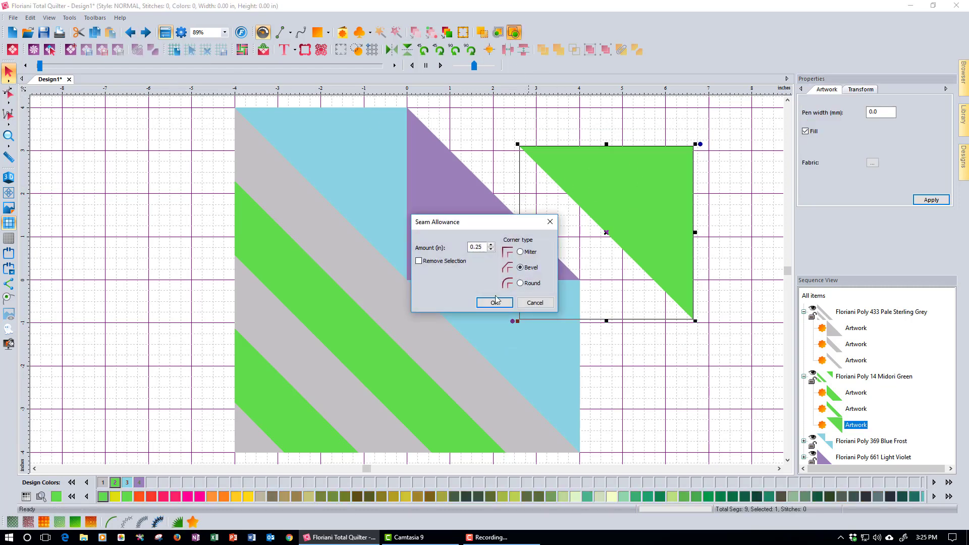
pyautogui.click(494, 303)
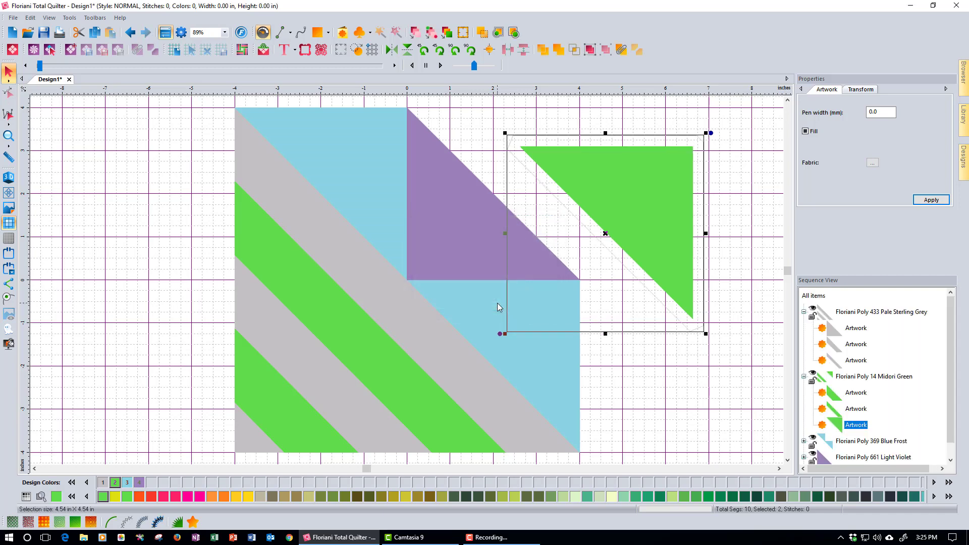
# Step: Set the pen width of the triangle and its beveled seam allowance to 1 mm
pyautogui.doubleClick(881, 112)
pyautogui.write('1.0')
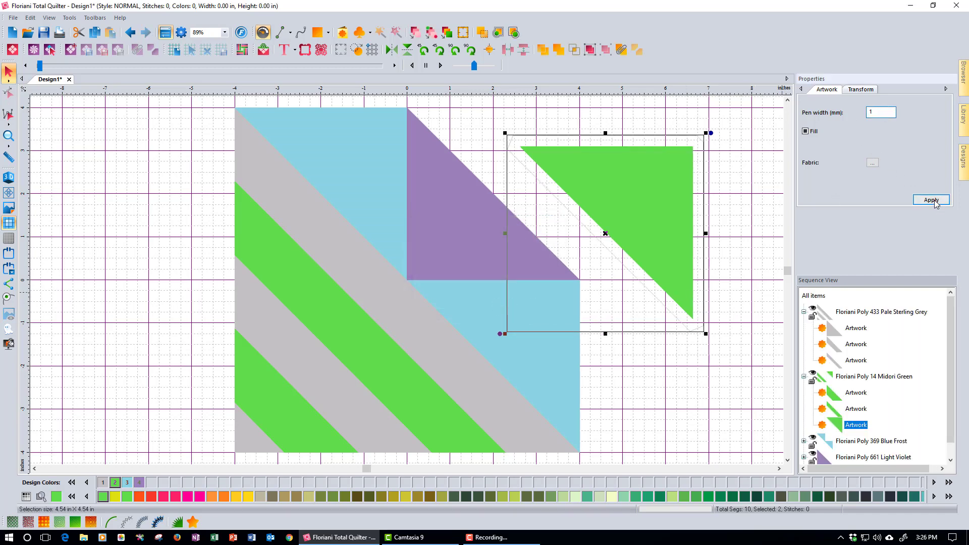
pyautogui.click(931, 200)
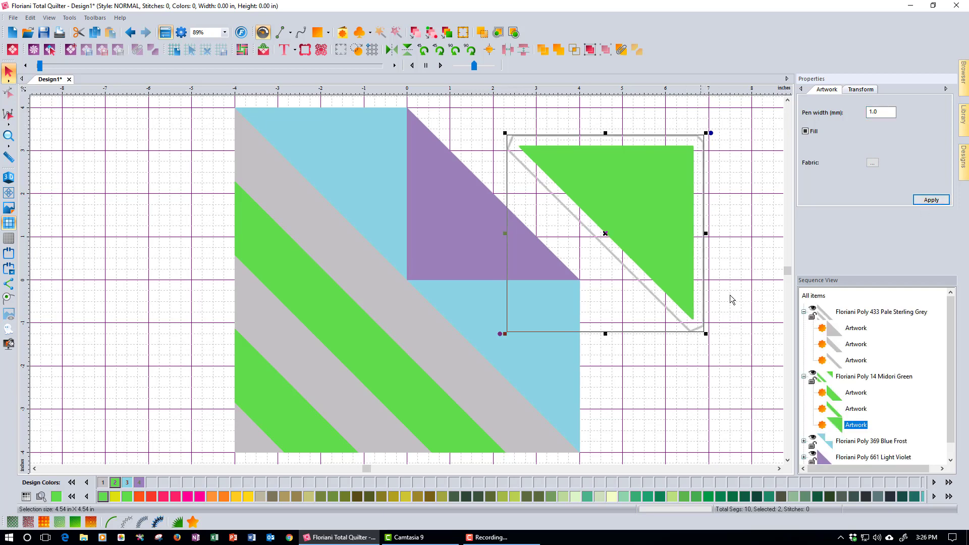
# Step: Undo the beveled seam allowance and give the green triangle a 0.25 in seam allowance with Round corners
pyautogui.click(129, 33)
pyautogui.click(130, 32)
pyautogui.click(585, 177)
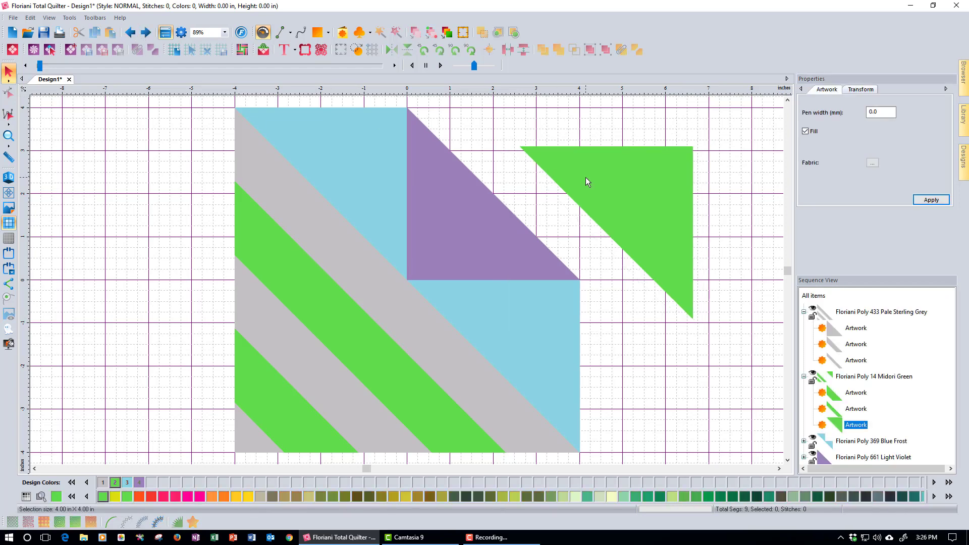
pyautogui.click(514, 32)
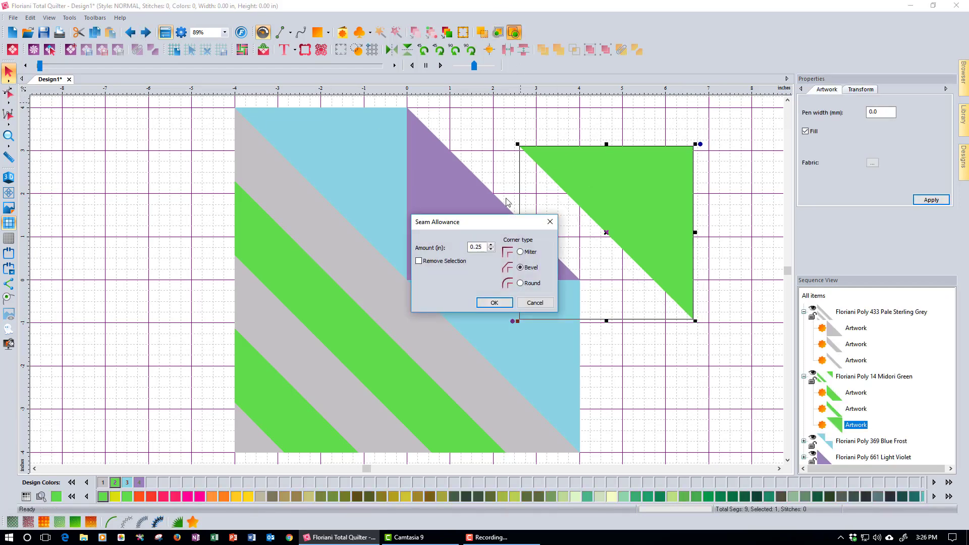
pyautogui.click(520, 283)
pyautogui.click(493, 303)
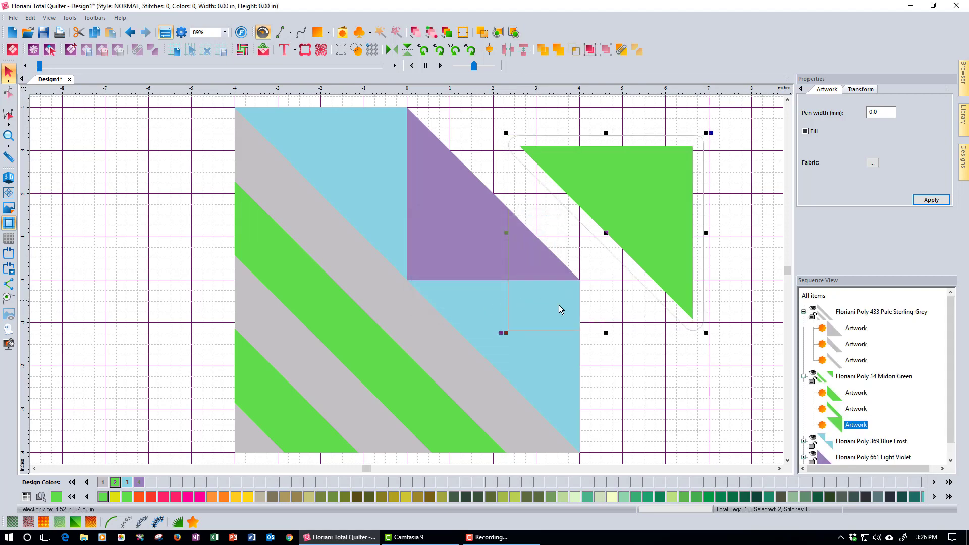
# Step: Set the pen width of the triangle and its rounded seam allowance to 1 mm
pyautogui.doubleClick(881, 112)
pyautogui.write('1.0')
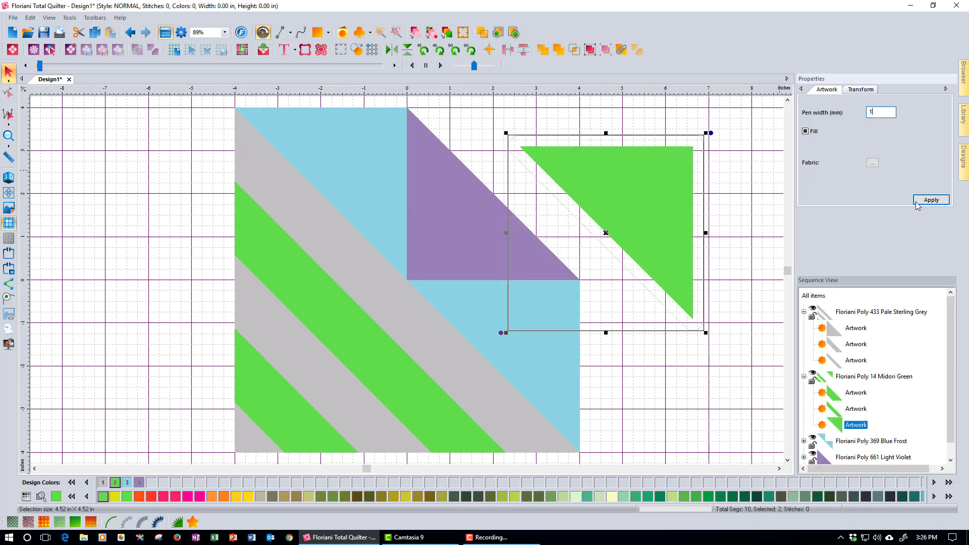
pyautogui.click(932, 200)
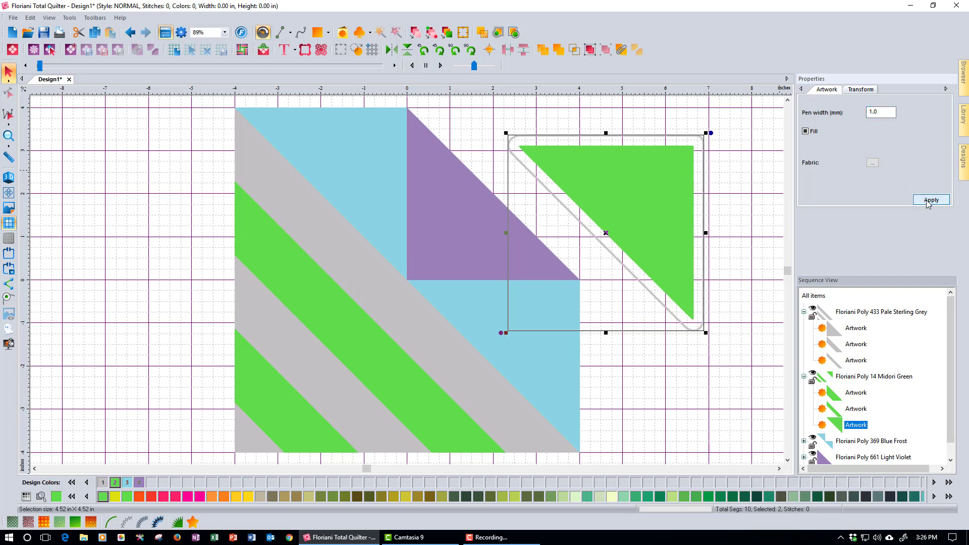
pyautogui.click(737, 343)
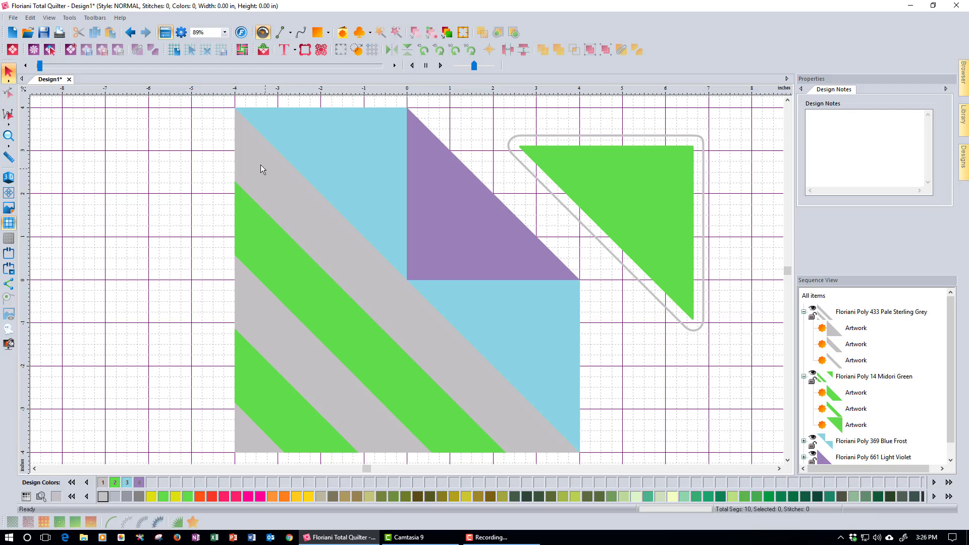
# Step: Undo the pen width, the rounded seam allowance and the green triangle's move out of the block, and clear the selection
pyautogui.click(132, 34)
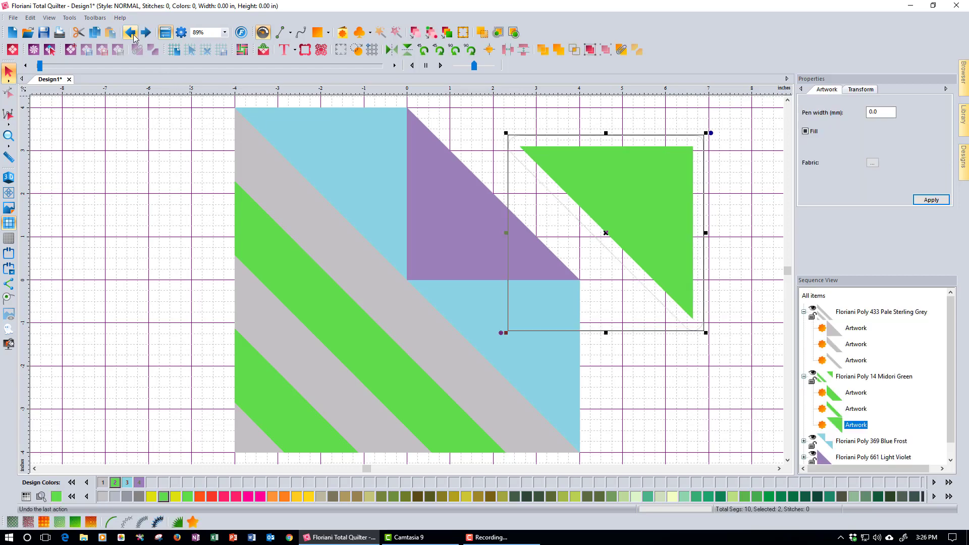
pyautogui.click(132, 34)
pyautogui.click(133, 34)
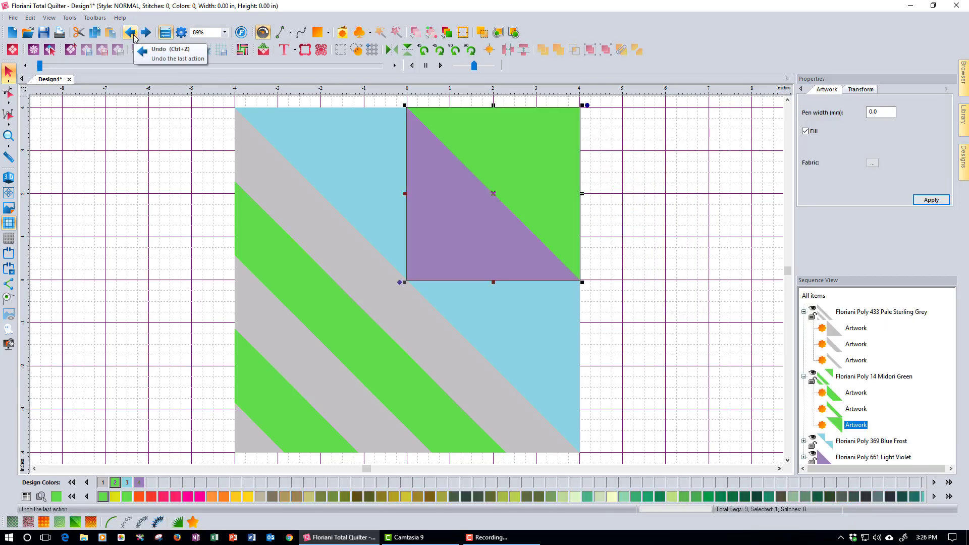
pyautogui.click(665, 253)
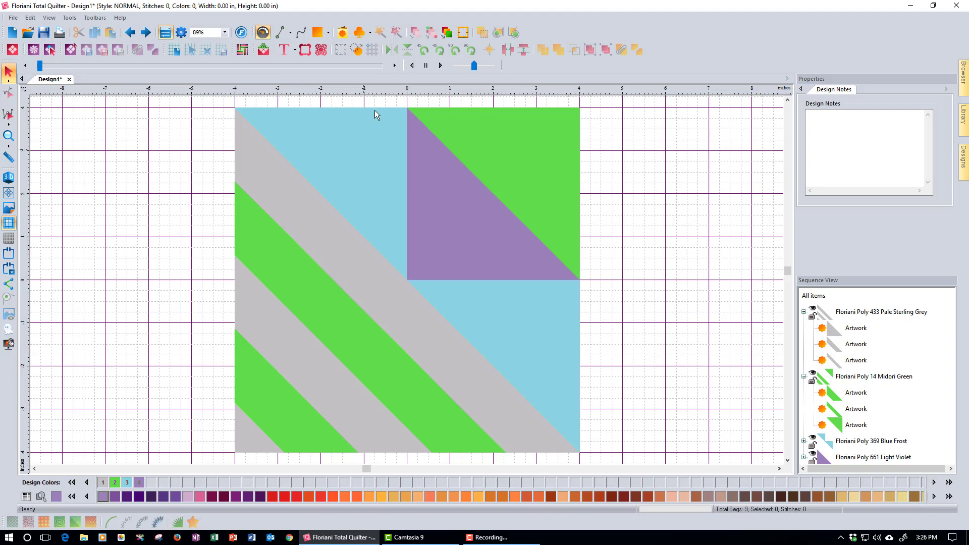
pyautogui.click(503, 159)
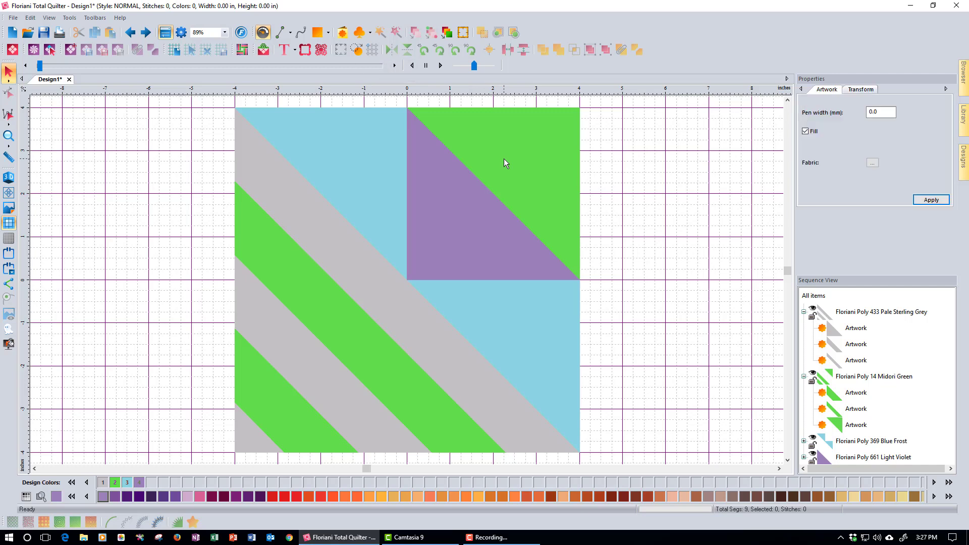
pyautogui.click(373, 340)
pyautogui.click(652, 225)
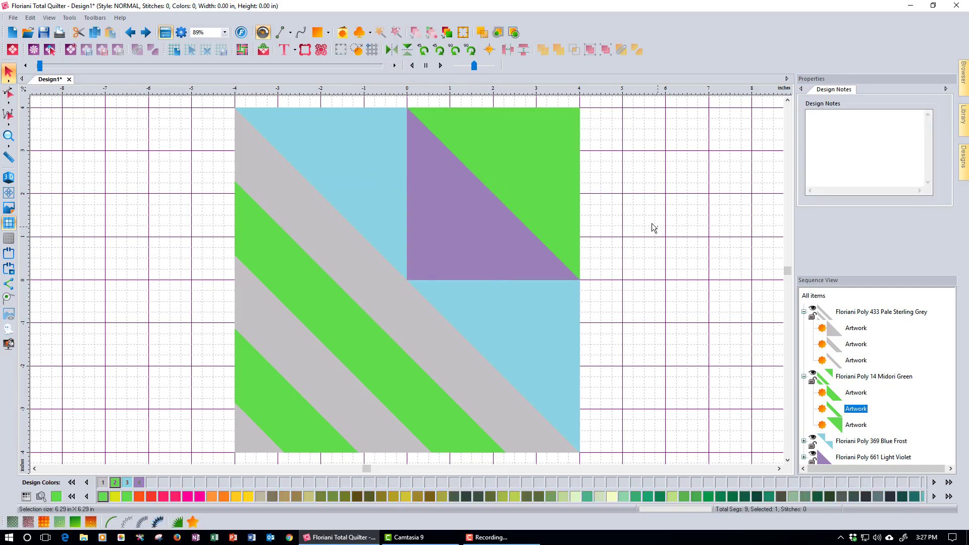
# Step: Copy the three green pieces of the quilt block, the triangle and both diagonal stripes, into a new separate design
pyautogui.click(547, 174)
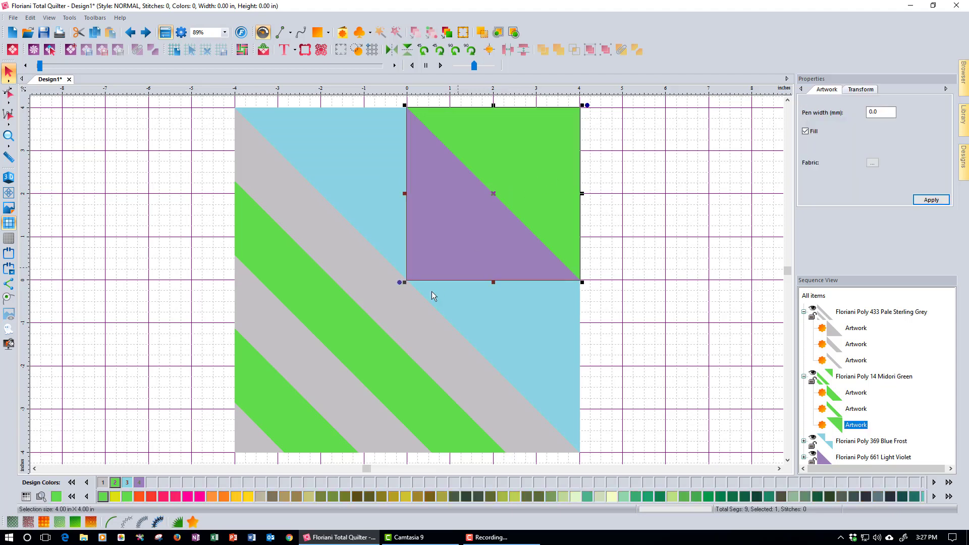
pyautogui.keyDown('ctrl'); pyautogui.click(370, 362); pyautogui.keyUp('ctrl')
pyautogui.keyDown('ctrl'); pyautogui.click(284, 432); pyautogui.keyUp('ctrl')
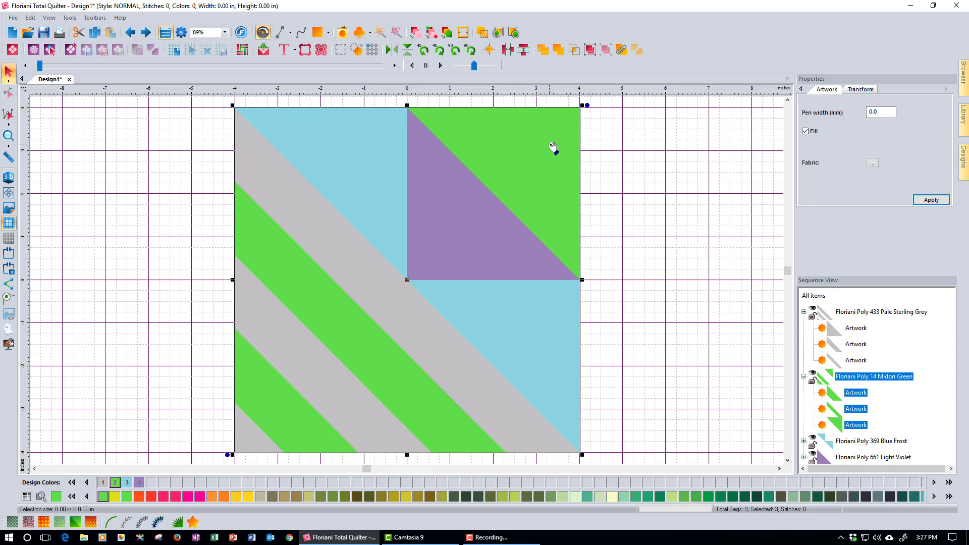
pyautogui.click(356, 50)
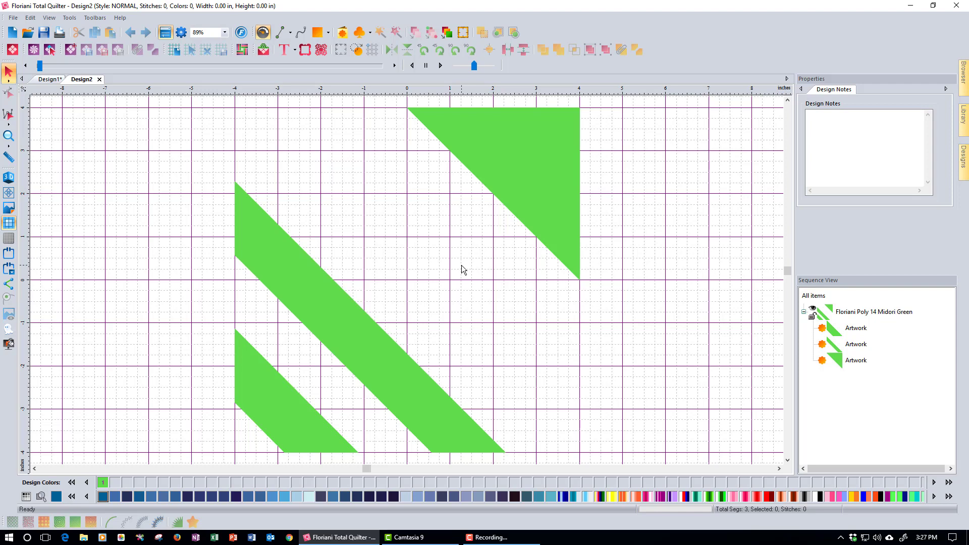
# Step: Replace the green triangle with a 0.25 in seam allowance outline with Bevel corners, using Remove Selection
pyautogui.click(535, 139)
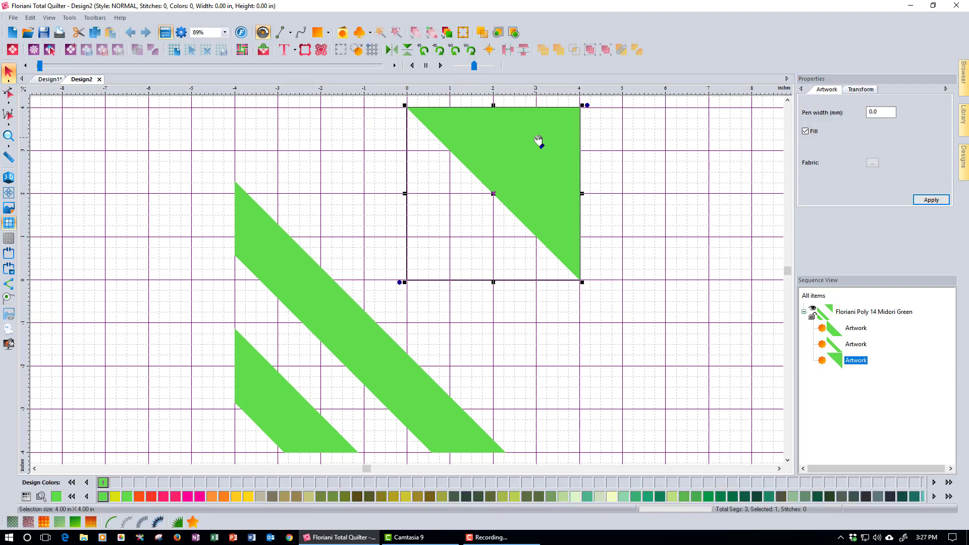
pyautogui.click(512, 34)
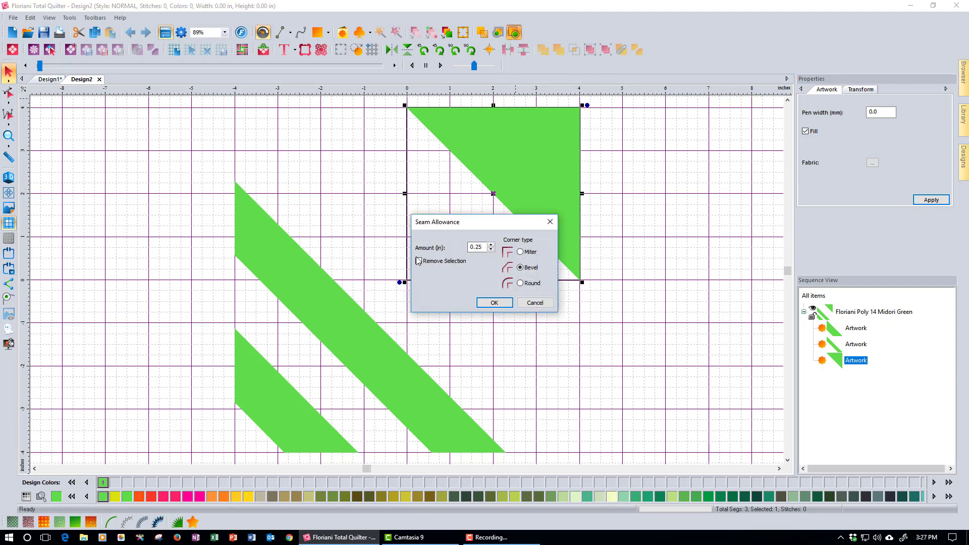
pyautogui.click(419, 263)
pyautogui.click(504, 307)
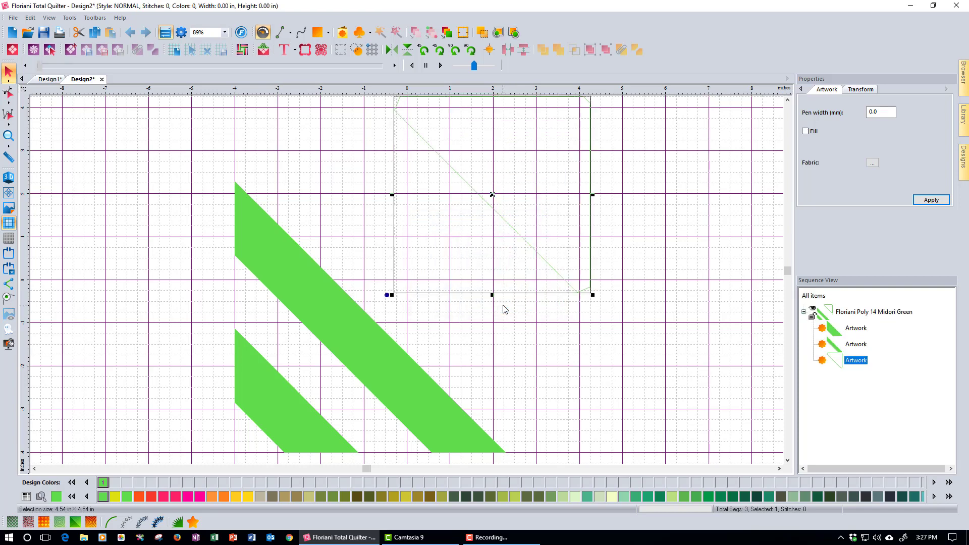
# Step: Replace the long green stripe with a 0.25 in Bevel seam allowance outline, removing the original selection
pyautogui.click(417, 376)
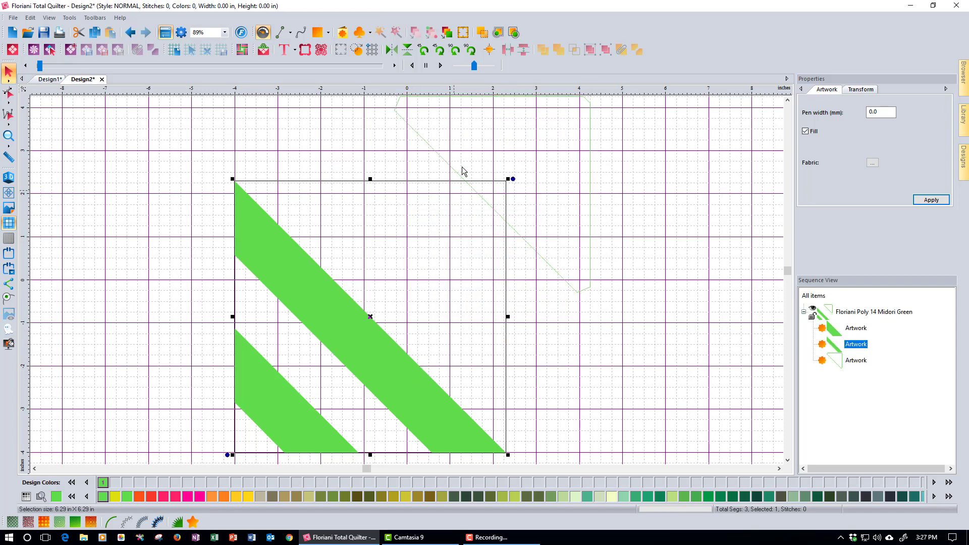
pyautogui.click(513, 32)
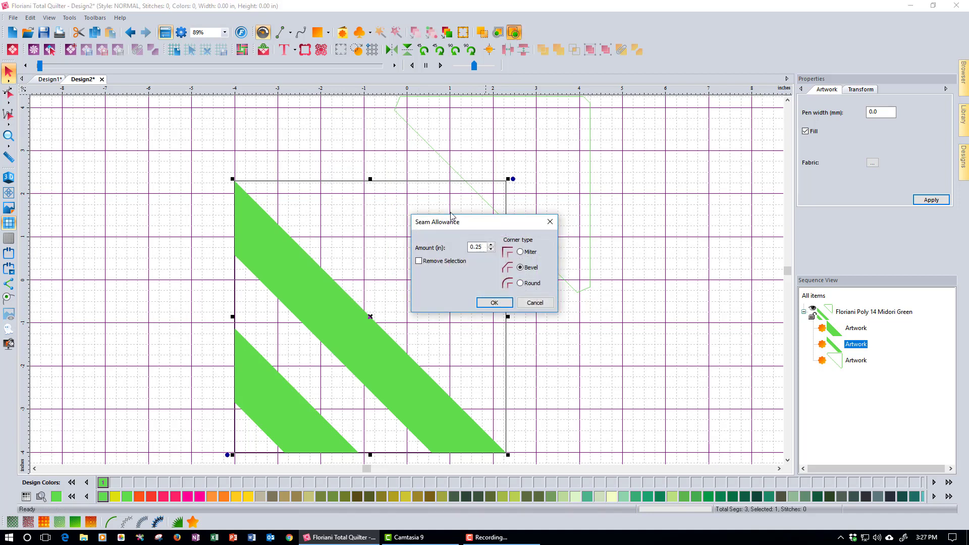
pyautogui.click(419, 261)
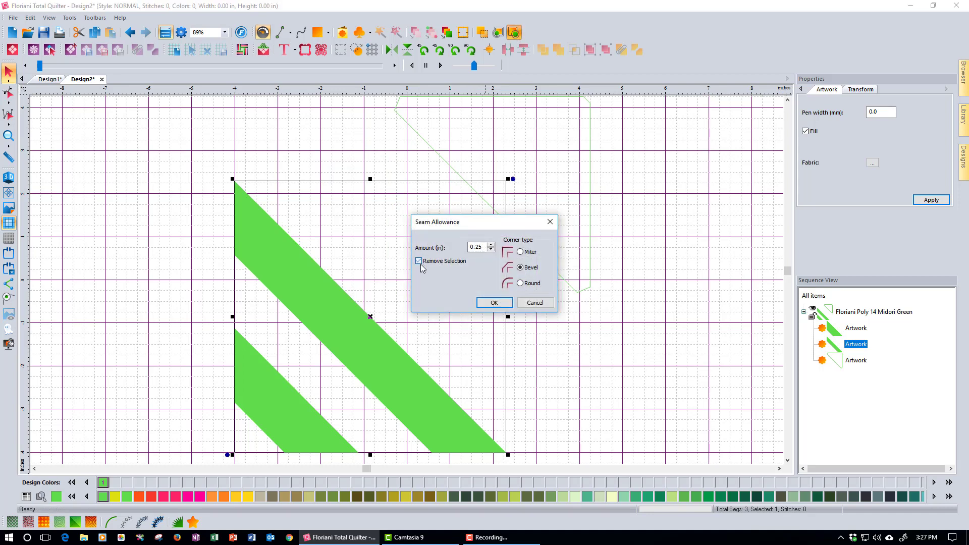
pyautogui.click(500, 306)
# Step: Replace the short green stripe in the lower corner with a 0.25 in Bevel seam allowance outline, removing the original
pyautogui.click(262, 425)
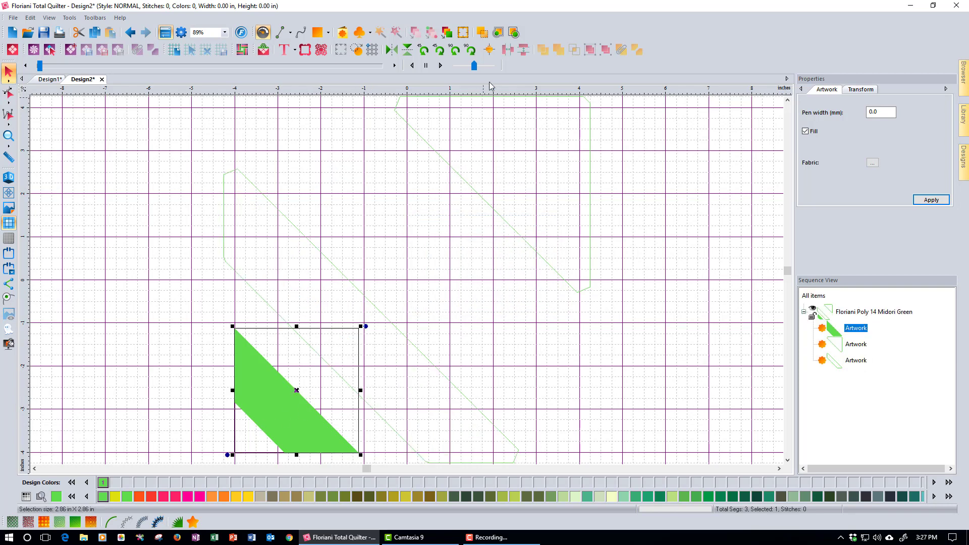
pyautogui.click(514, 33)
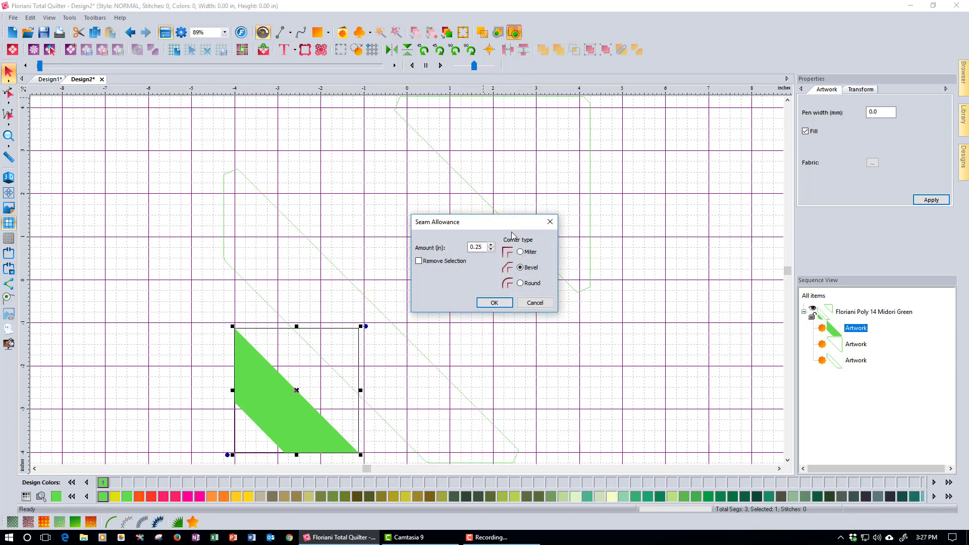
pyautogui.click(494, 303)
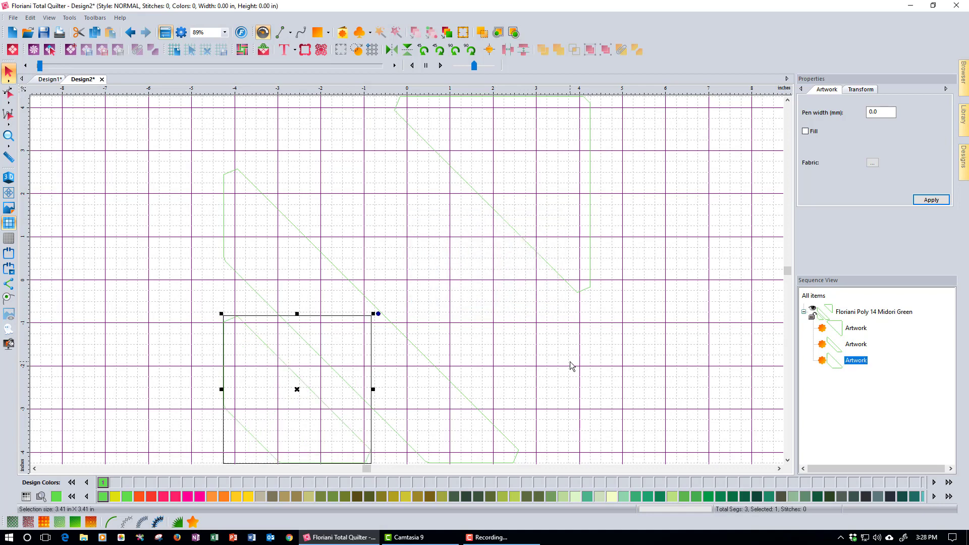
# Step: Turn on Fill for the whole Midori Green group so all three seam allowance outlines are filled
pyautogui.click(862, 313)
pyautogui.click(806, 131)
pyautogui.click(919, 202)
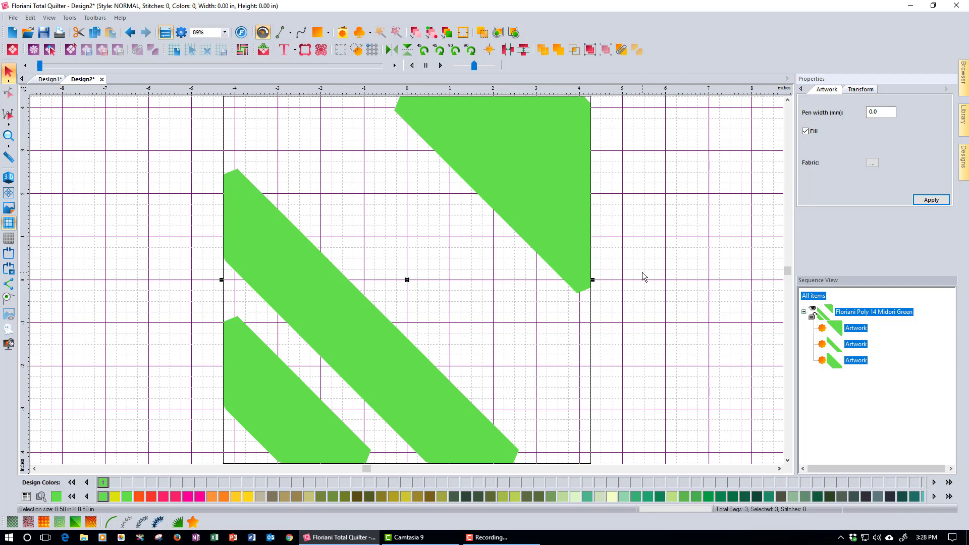
# Step: Return to the quilt block design and copy its two blue triangles into a new separate design
pyautogui.click(54, 80)
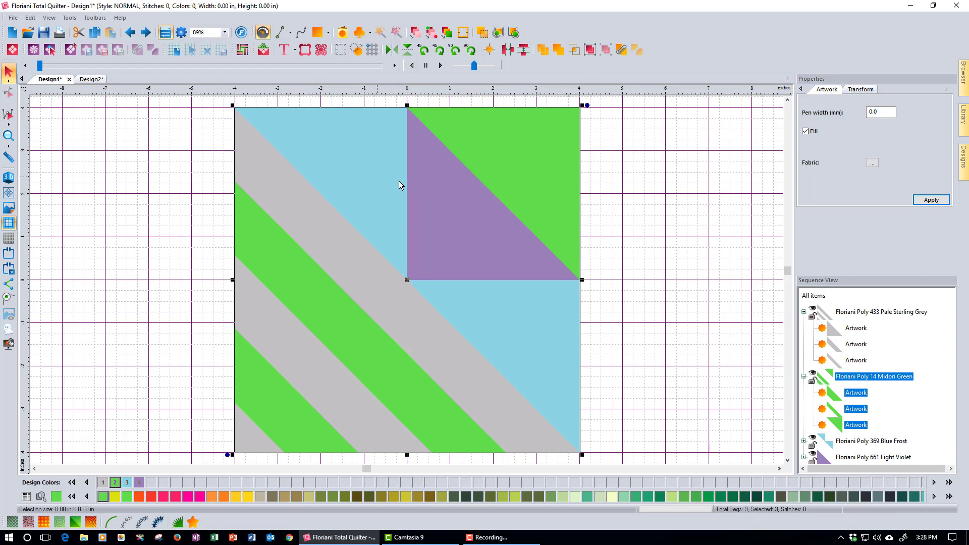
pyautogui.click(331, 177)
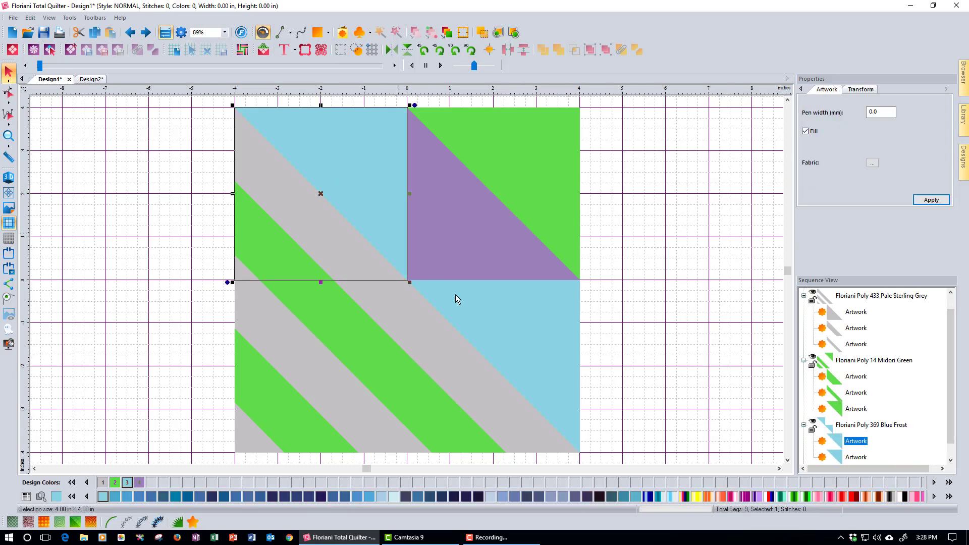
pyautogui.keyDown('shift'); pyautogui.click(524, 341); pyautogui.keyUp('shift')
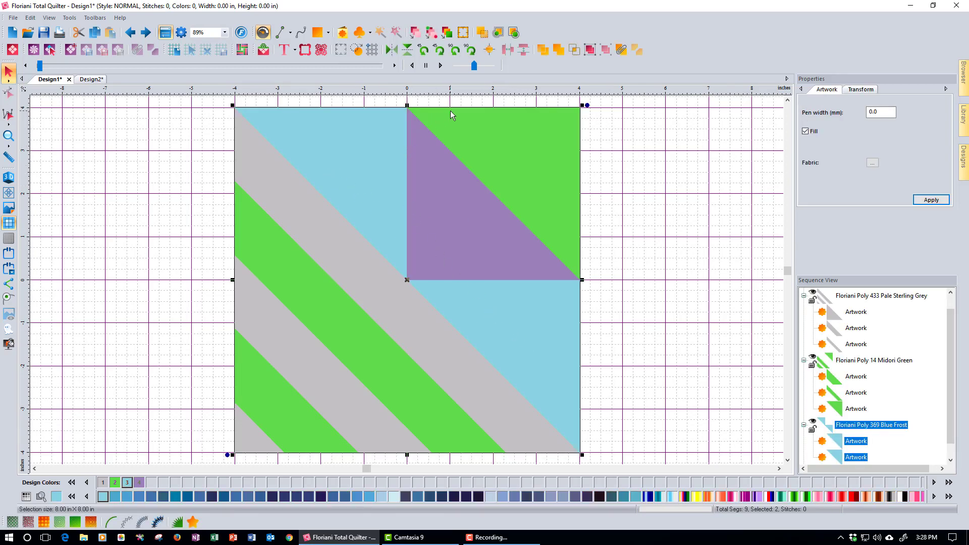
pyautogui.click(356, 55)
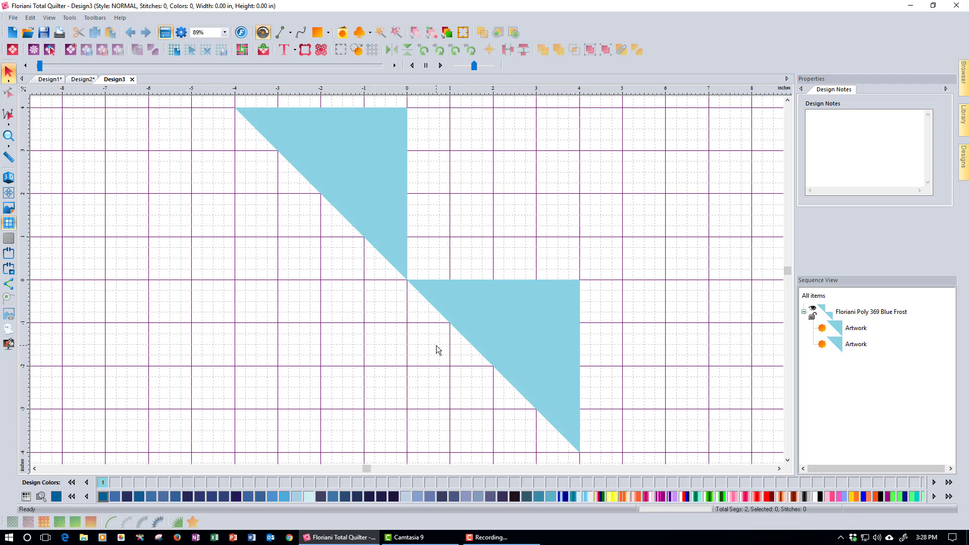
# Step: Replace the upper blue triangle with a 0.25 in Bevel seam allowance outline, using Remove Selection
pyautogui.click(364, 167)
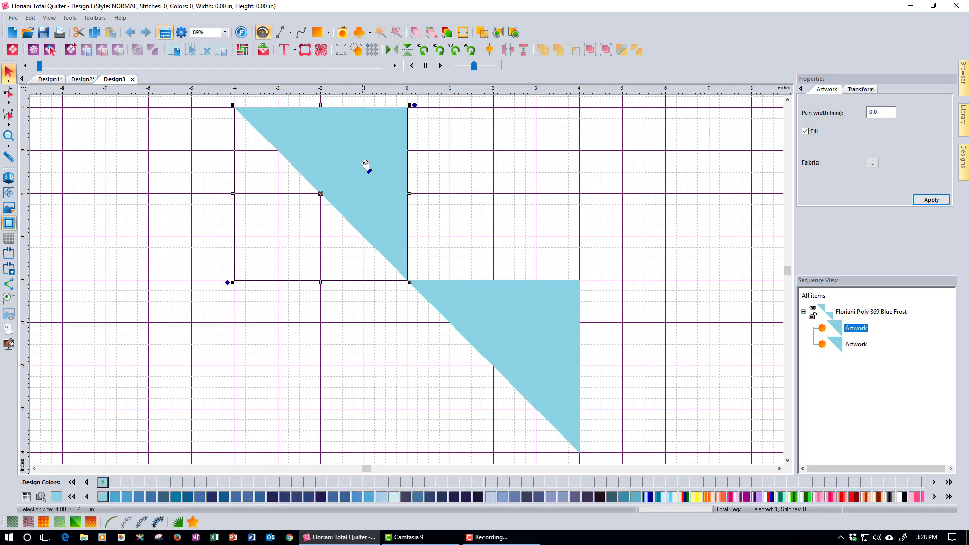
pyautogui.click(515, 32)
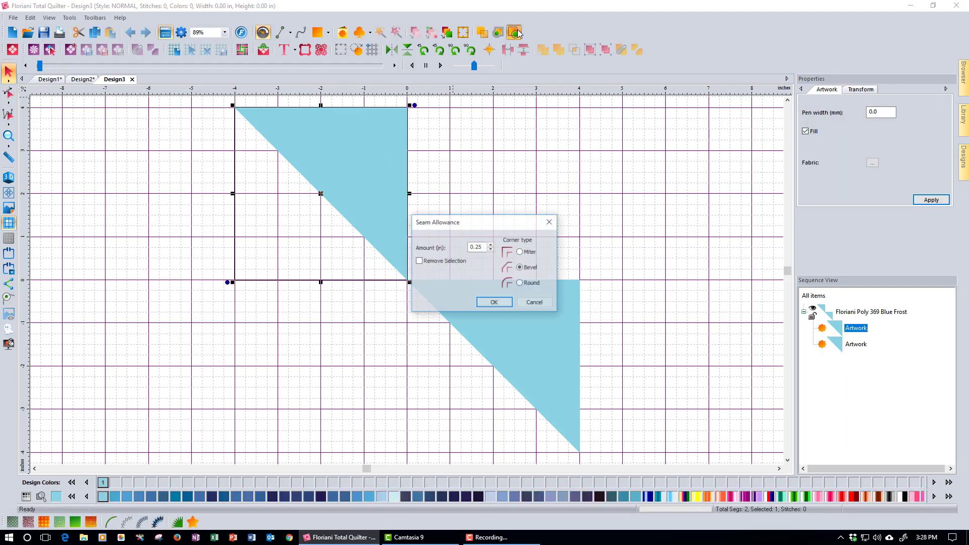
pyautogui.click(420, 262)
pyautogui.click(494, 302)
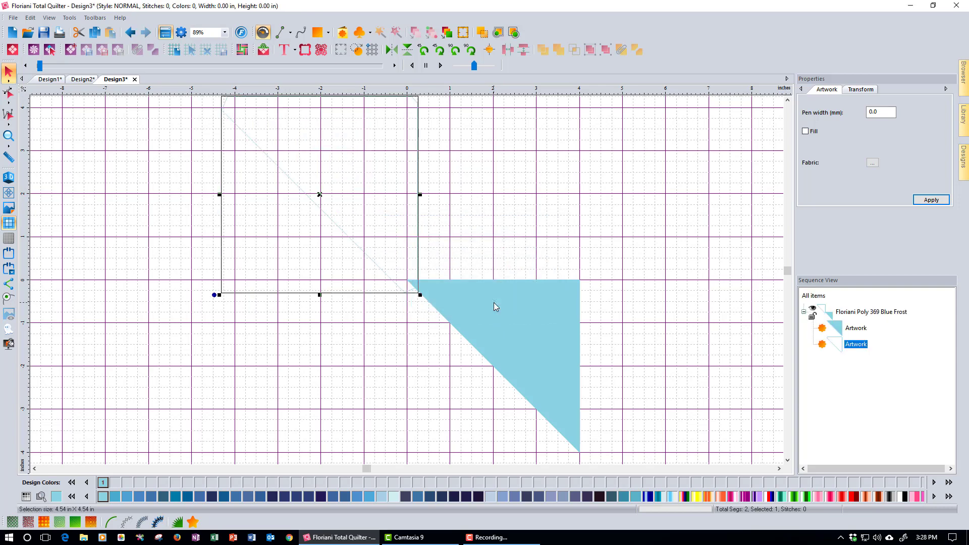
# Step: Replace the lower blue triangle with a 0.25 in Bevel seam allowance outline, removing the original selection
pyautogui.click(523, 345)
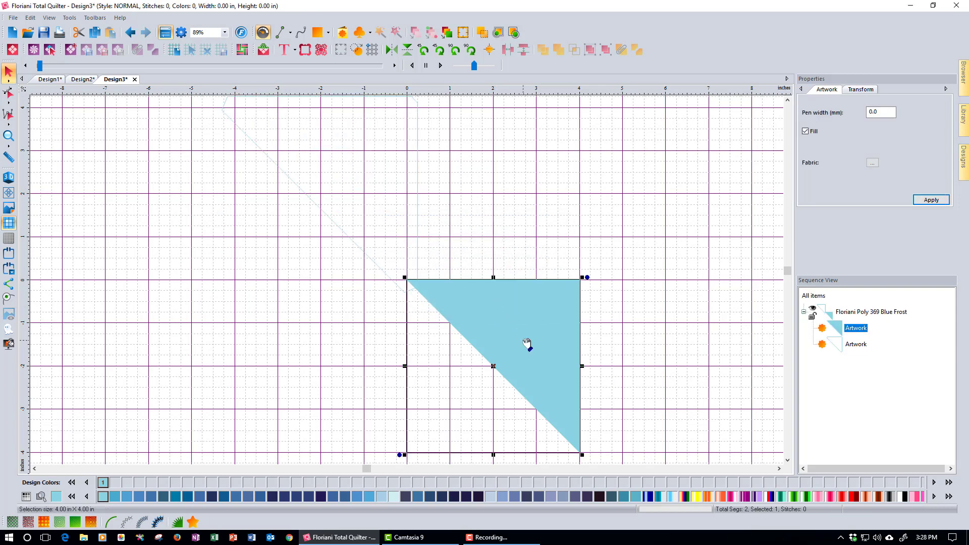
pyautogui.click(514, 32)
pyautogui.click(442, 263)
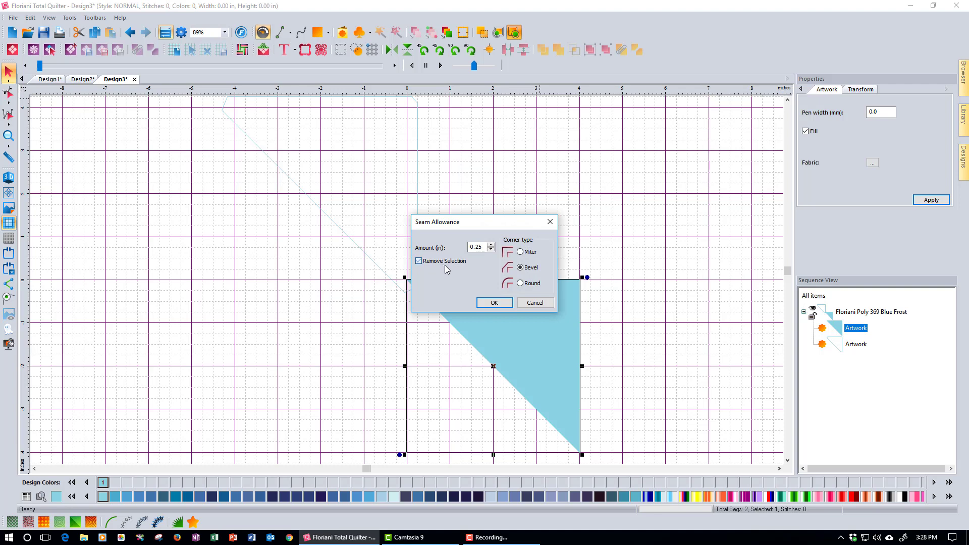
pyautogui.click(494, 305)
# Step: Move the lower blue outline up and to the right, clear of the other triangle's outline, and clear the selection
pyautogui.click(575, 330)
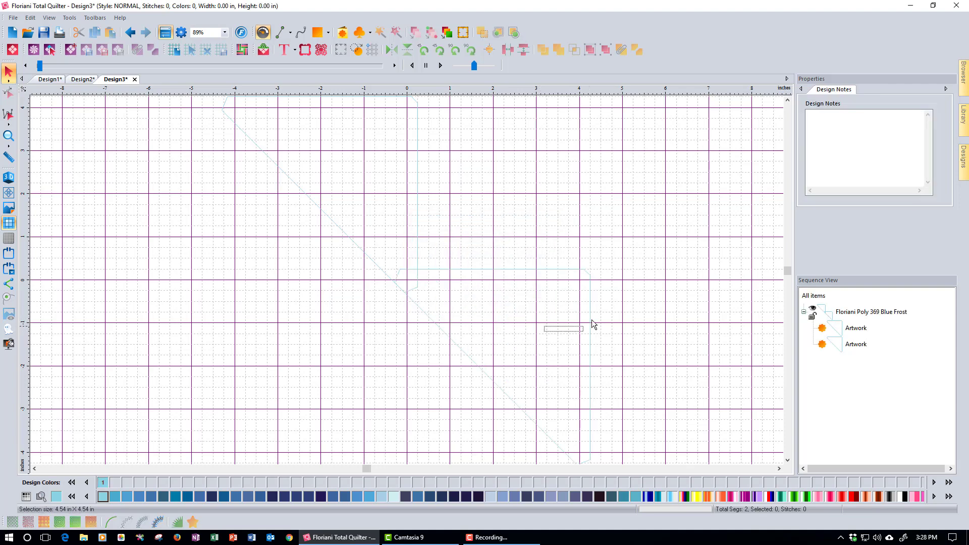
pyautogui.click(579, 269)
pyautogui.moveTo(579, 269); pyautogui.dragTo(612, 240)
pyautogui.click(417, 309)
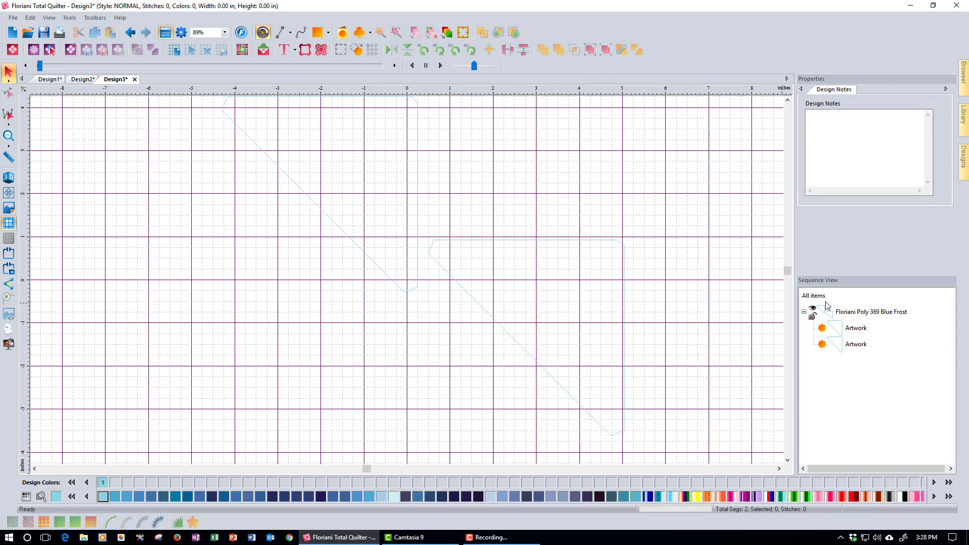
# Step: Set the pen width of both blue seam allowance outlines to 1 mm
pyautogui.click(870, 313)
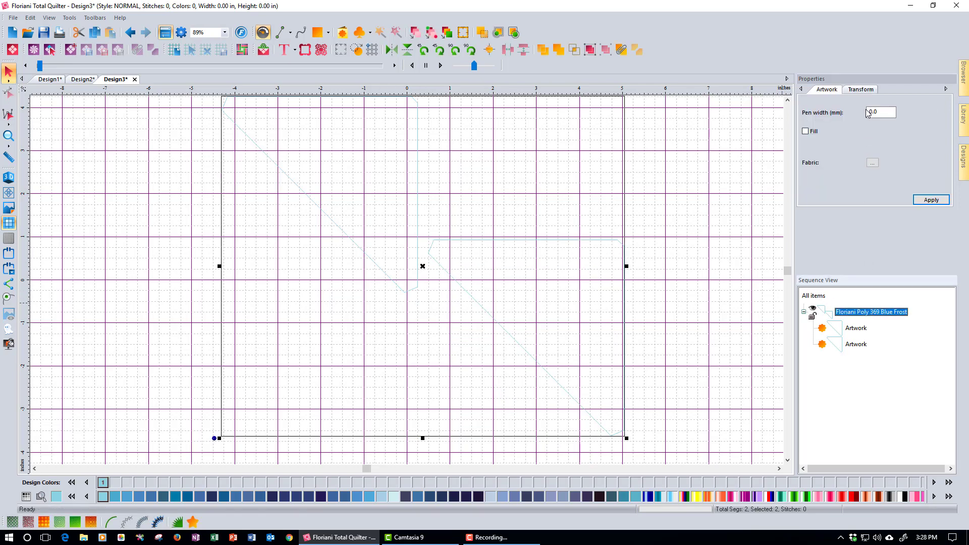
pyautogui.doubleClick(885, 112)
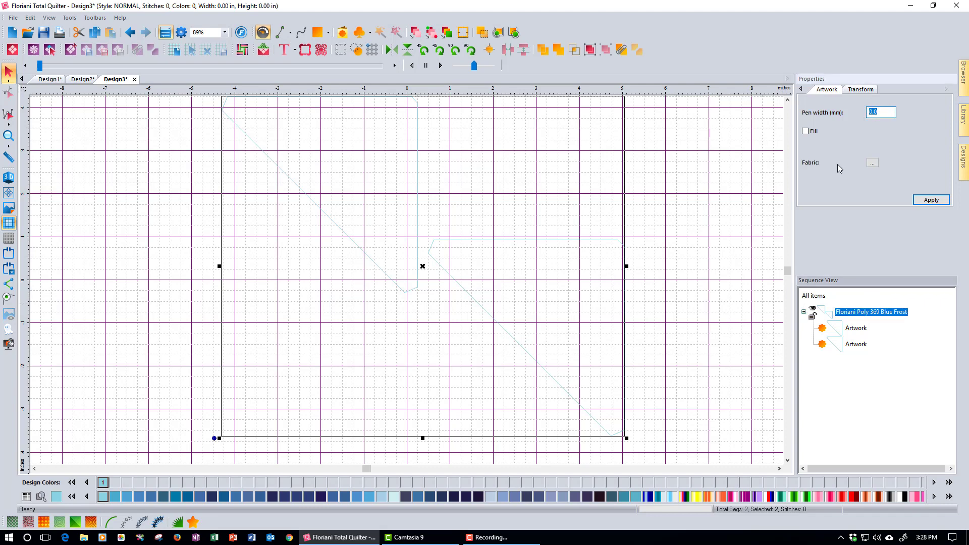
pyautogui.write('1')
pyautogui.click(920, 201)
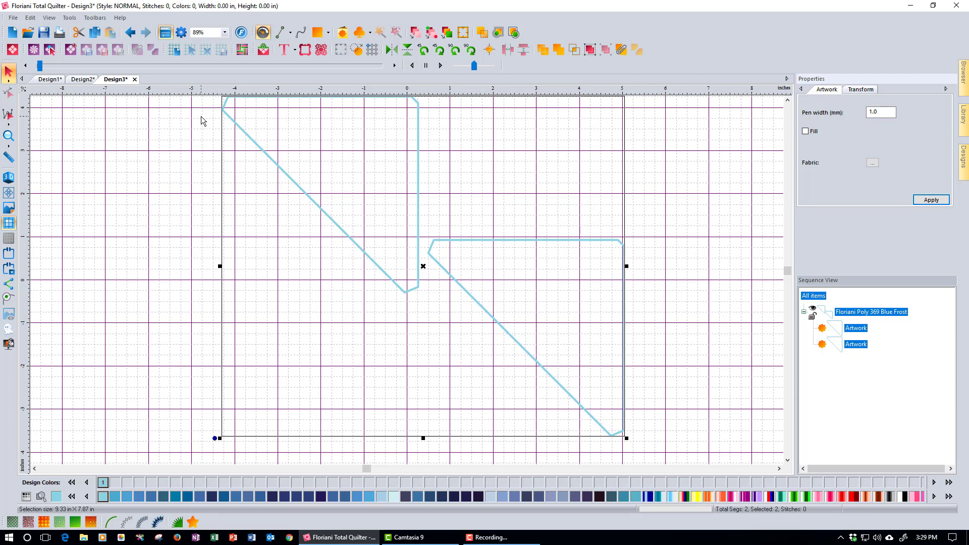
# Step: Return to the quilt block, copy its three grey pieces into a new separate design and select them all there
pyautogui.click(86, 80)
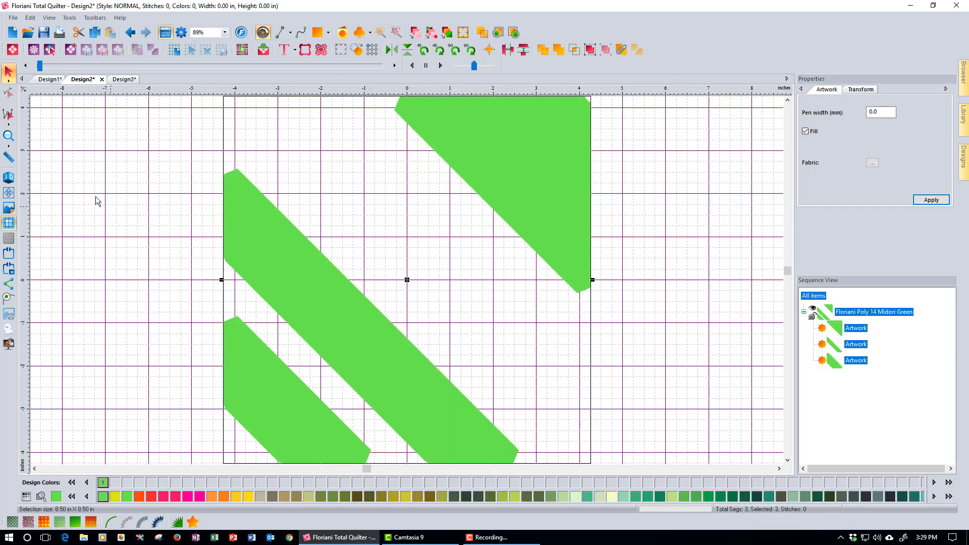
pyautogui.click(53, 82)
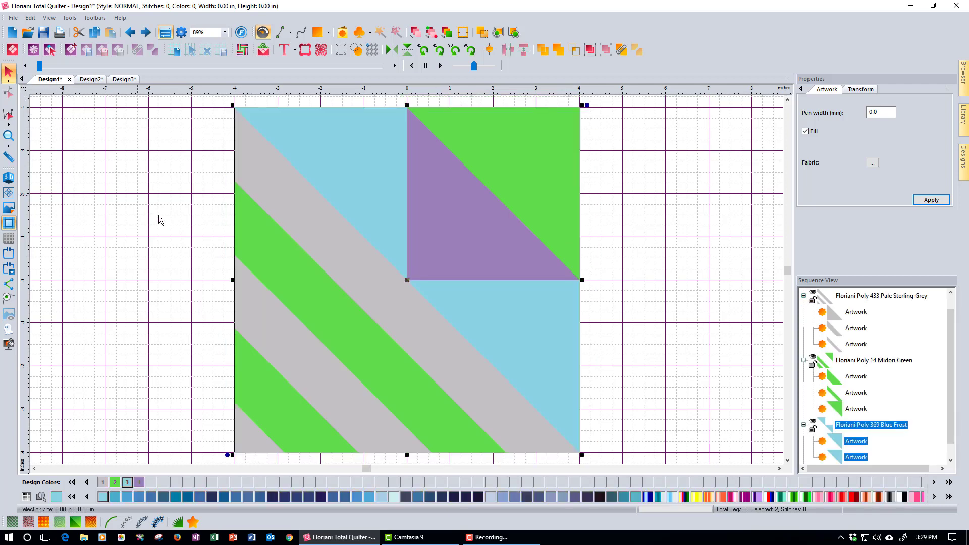
pyautogui.click(241, 436)
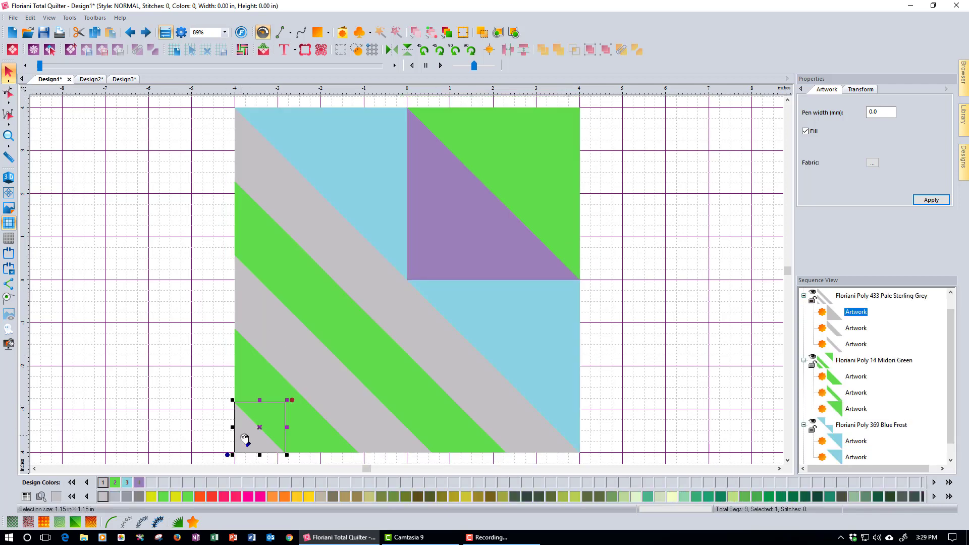
pyautogui.keyDown('shift'); pyautogui.click(329, 383); pyautogui.keyUp('shift')
pyautogui.keyDown('shift'); pyautogui.click(498, 380); pyautogui.keyUp('shift')
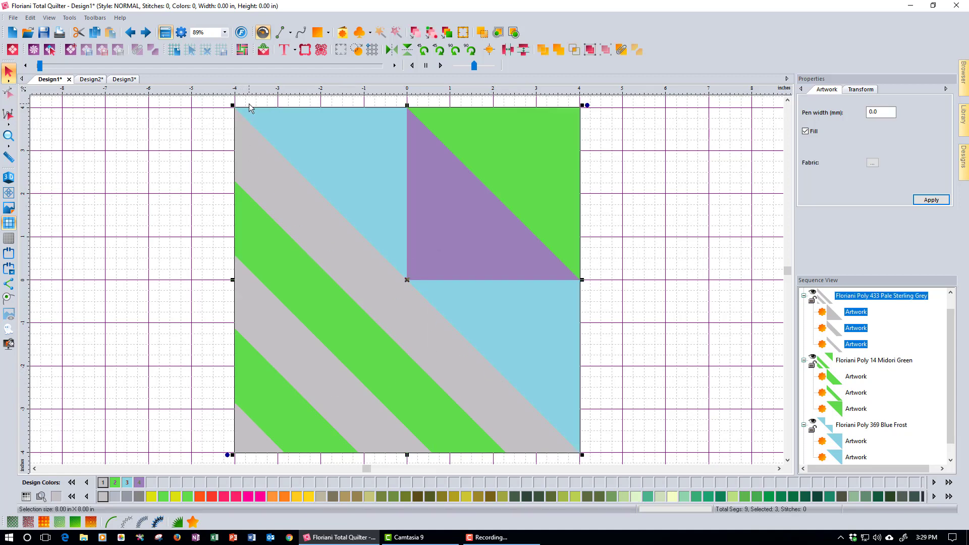
pyautogui.click(356, 54)
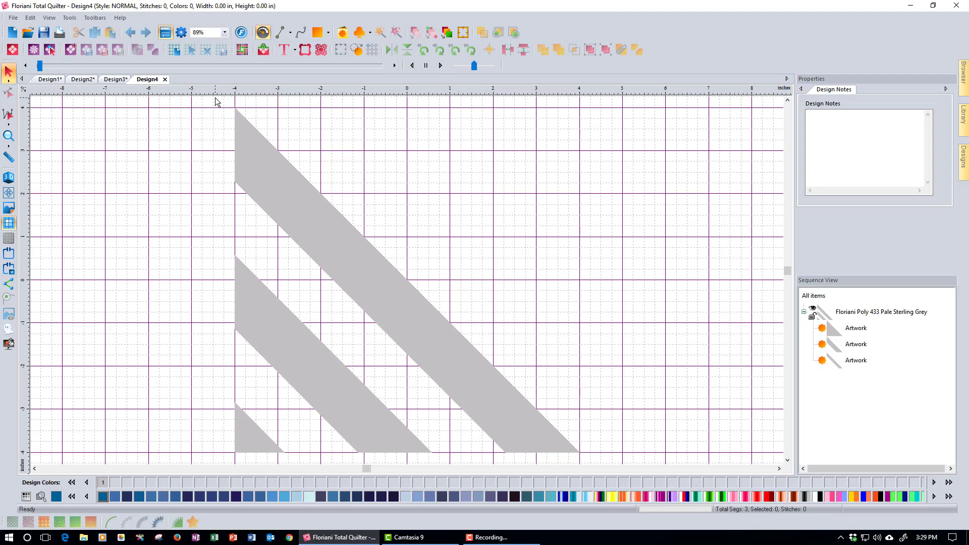
pyautogui.moveTo(216, 99); pyautogui.dragTo(593, 476)
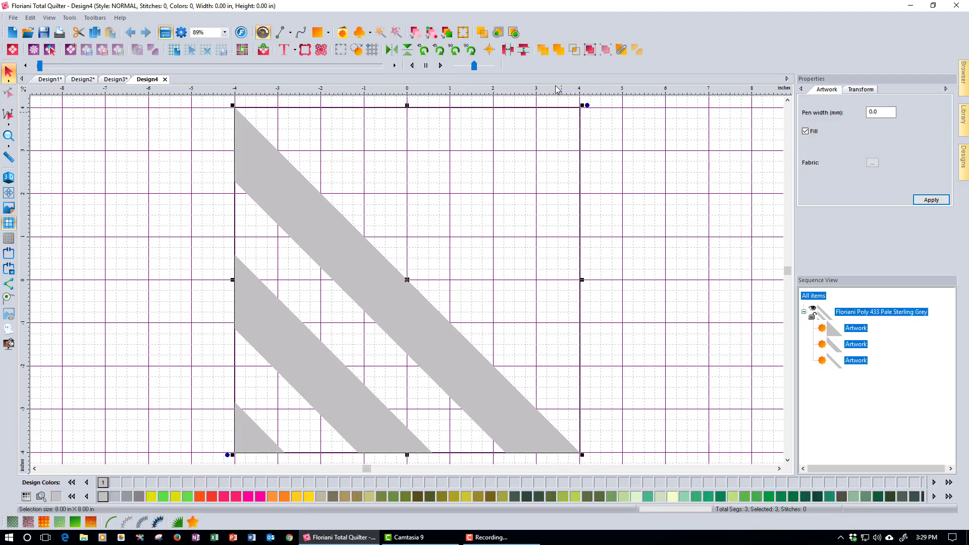
# Step: Replace the three grey pieces with 0.25 in Bevel seam allowance outlines, removing the original selection, and break the combined outline artwork apart
pyautogui.click(514, 33)
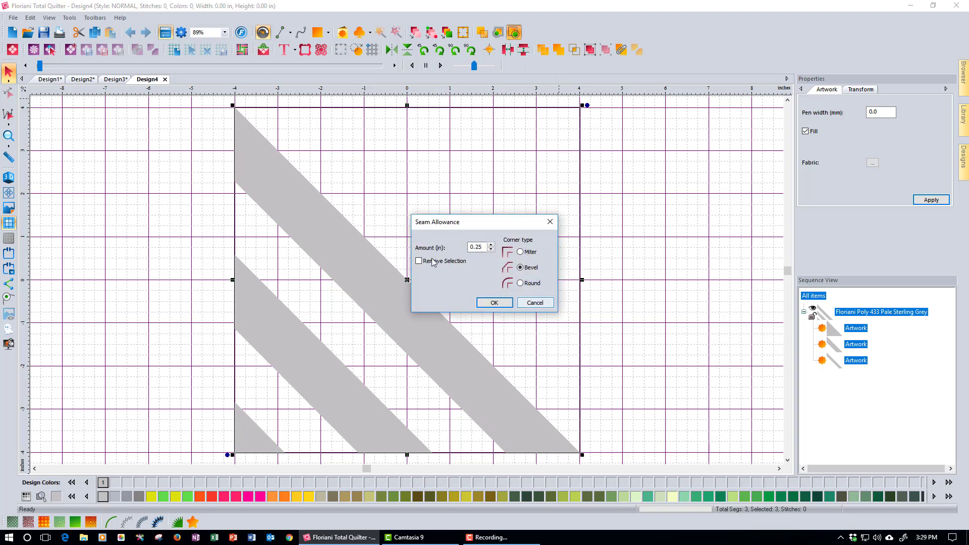
pyautogui.click(495, 303)
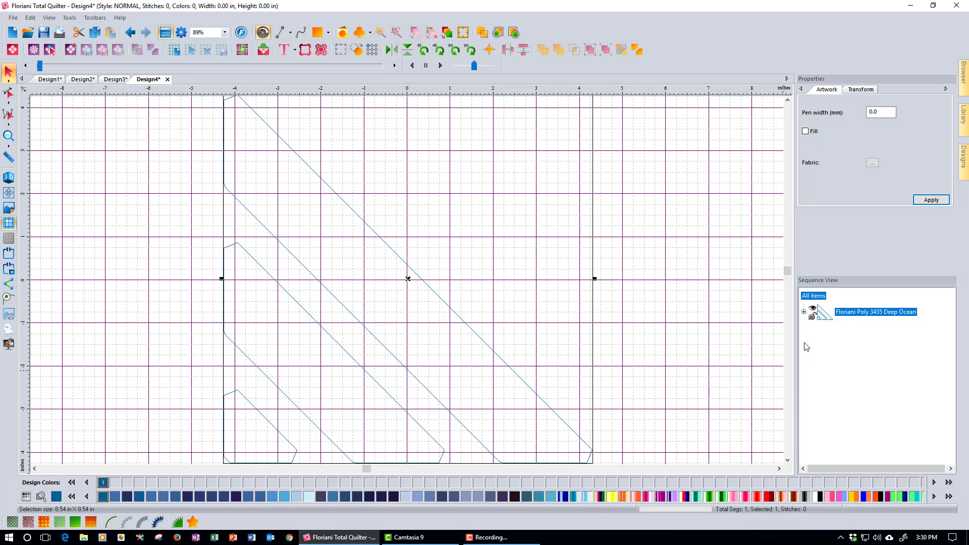
pyautogui.click(805, 311)
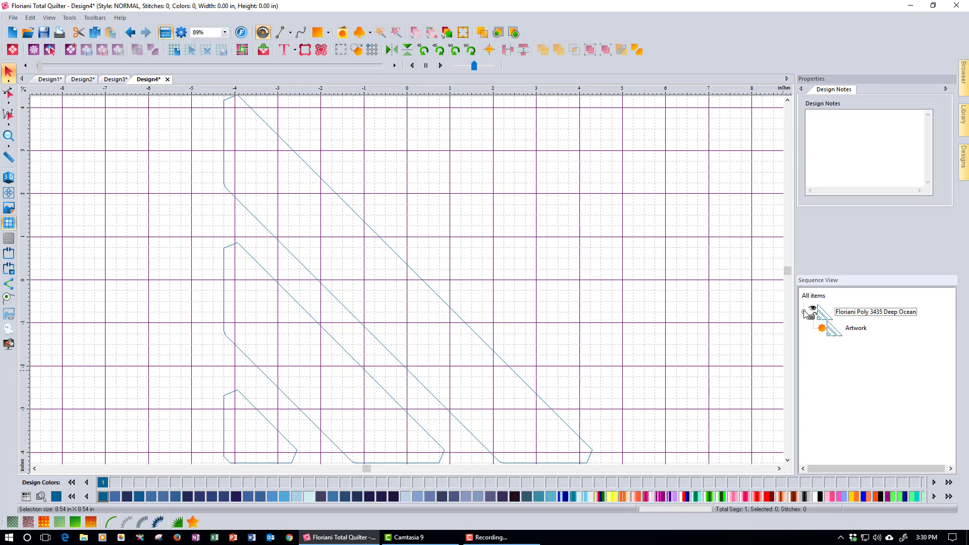
pyautogui.click(861, 329)
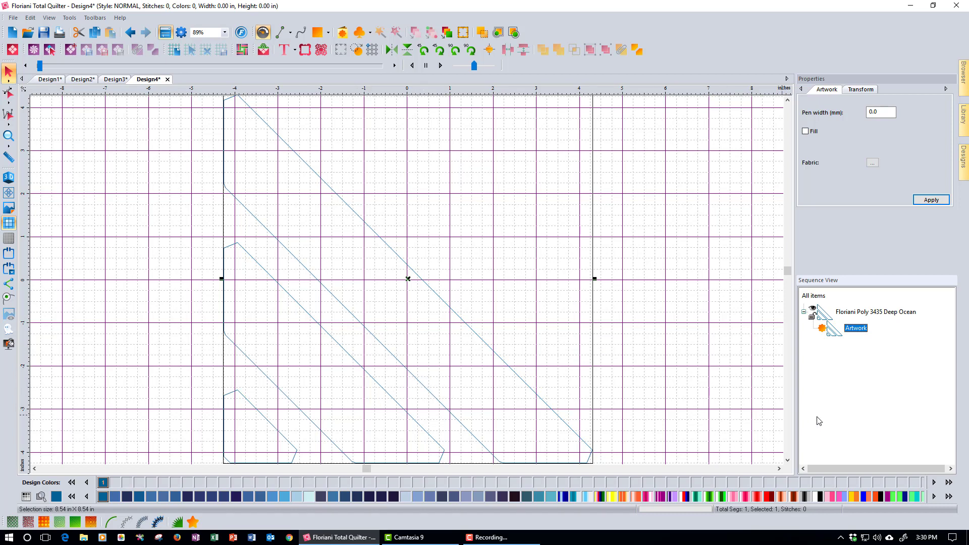
pyautogui.click(859, 331)
pyautogui.rightClick(860, 332)
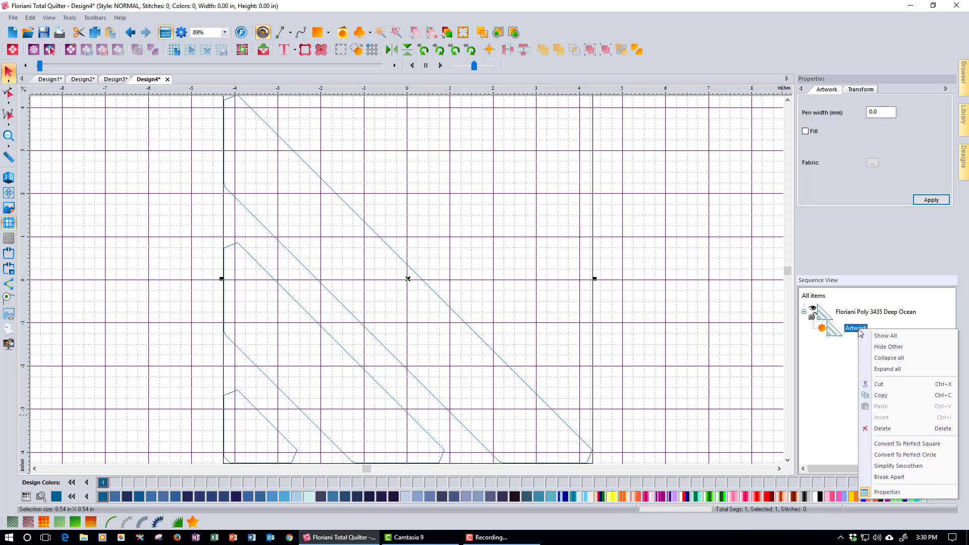
pyautogui.click(890, 477)
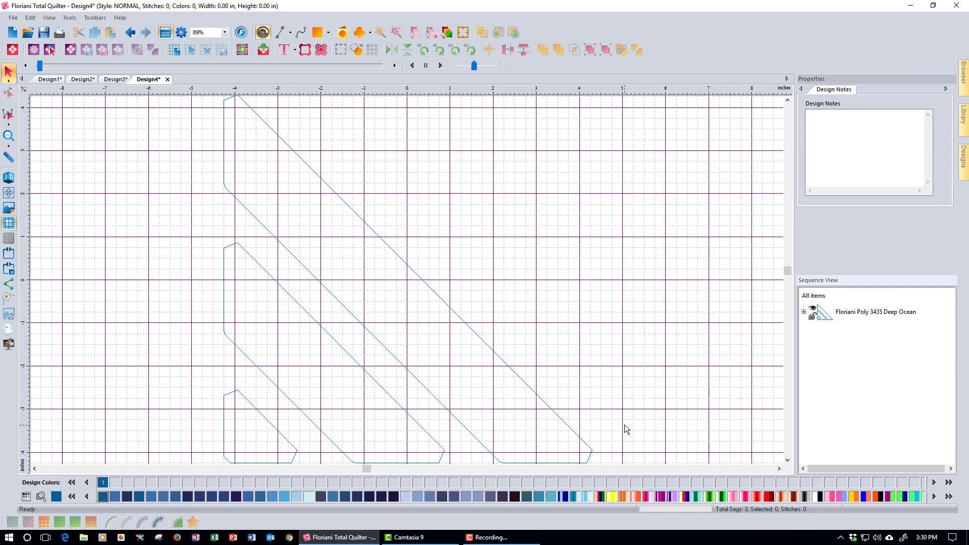
# Step: Spread out the three separate seam allowance outlines by shifting each one up and to the right, starting with the longest strip
pyautogui.click(486, 338)
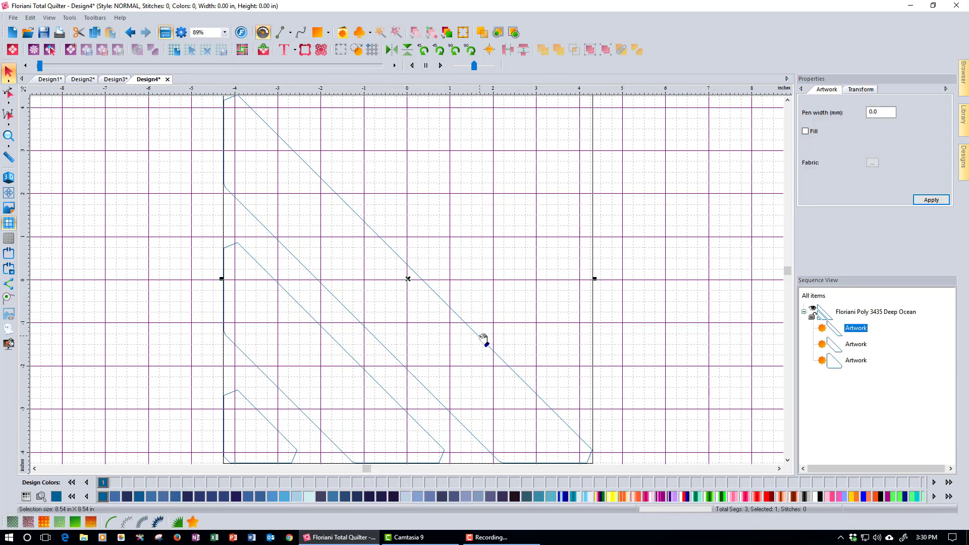
pyautogui.moveTo(487, 338); pyautogui.dragTo(551, 313)
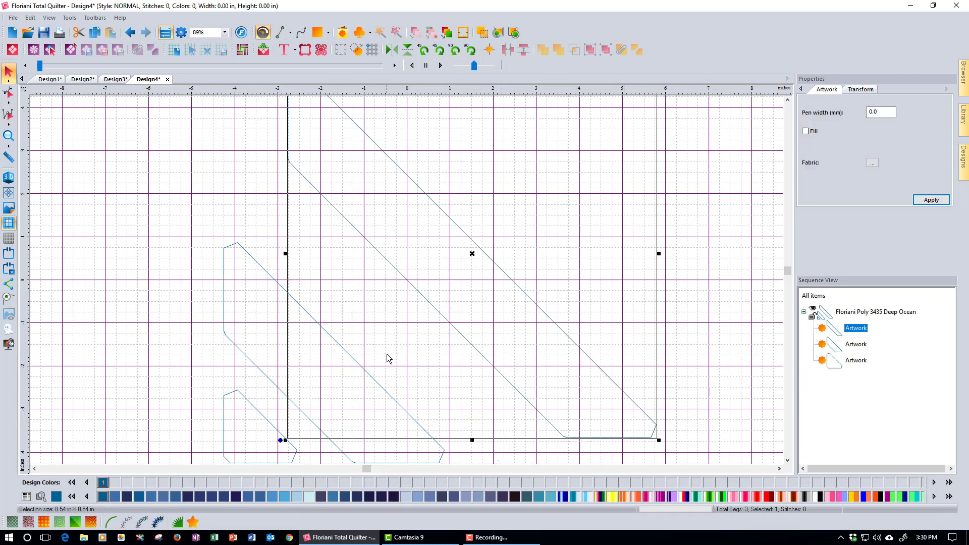
pyautogui.click(377, 383)
pyautogui.moveTo(379, 382); pyautogui.dragTo(415, 355)
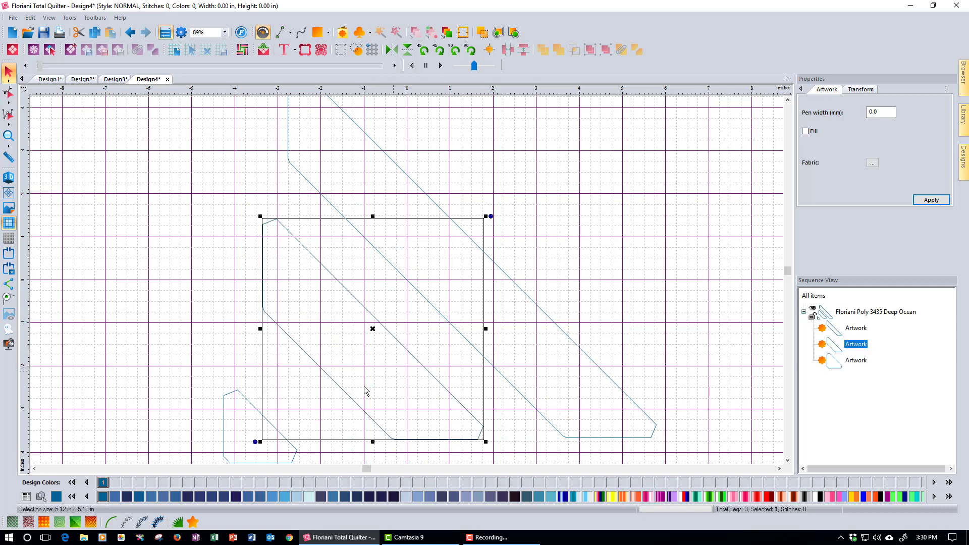
pyautogui.moveTo(278, 428); pyautogui.dragTo(305, 407)
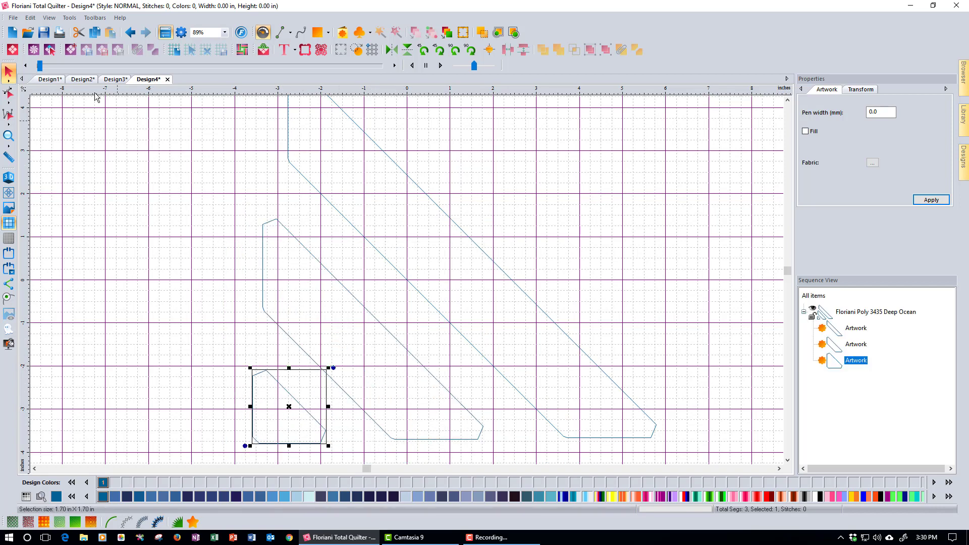
# Step: Return to the quilt block and copy its two blue triangles into a new separate design
pyautogui.click(59, 81)
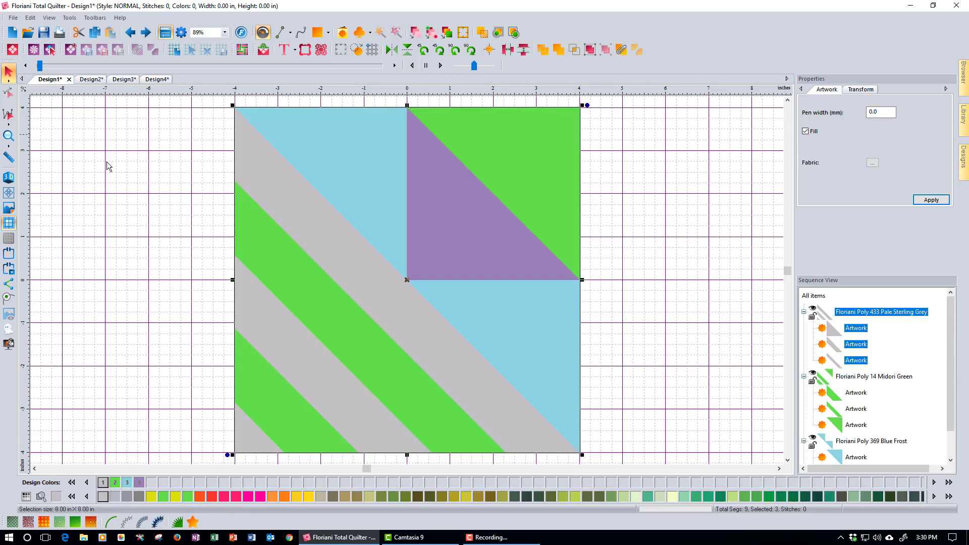
pyautogui.click(125, 223)
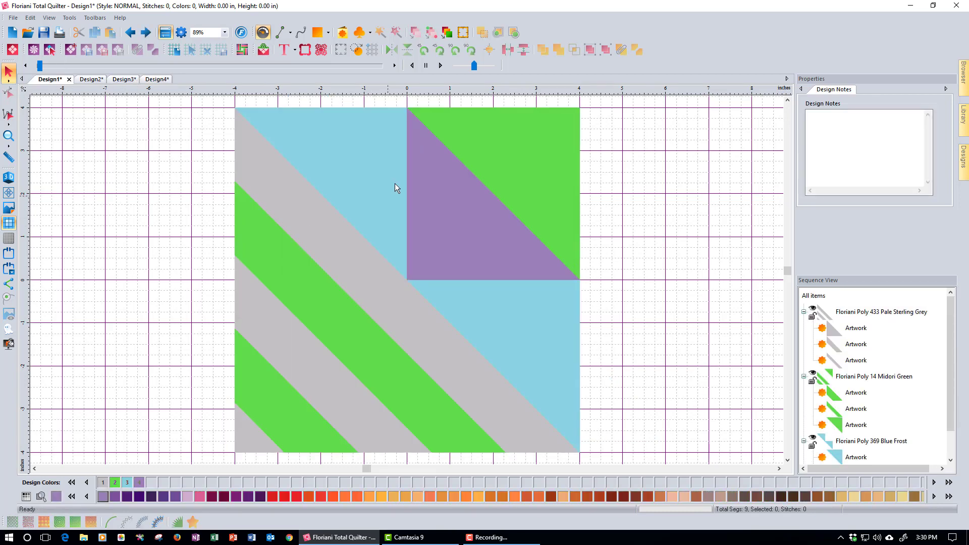
pyautogui.click(383, 176)
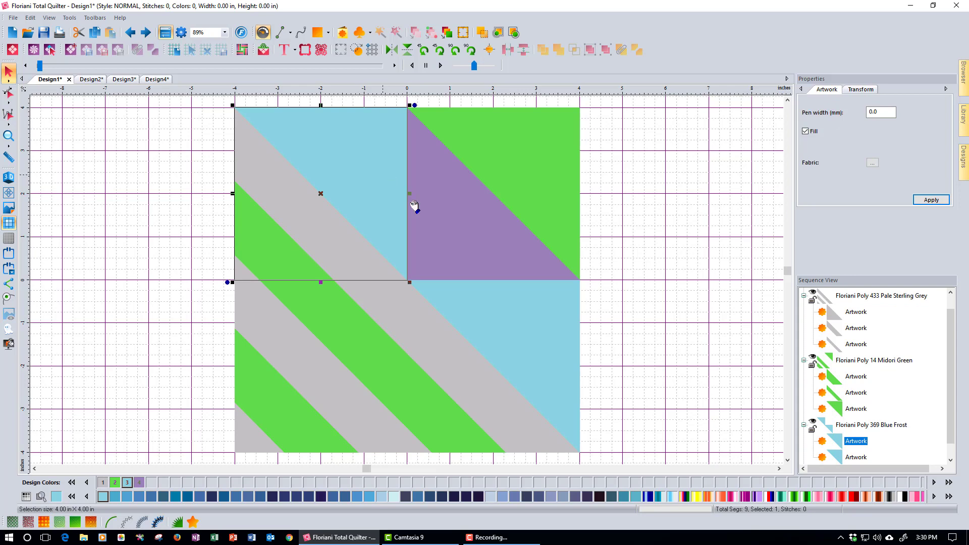
pyautogui.keyDown('ctrl'); pyautogui.click(503, 319); pyautogui.keyUp('ctrl')
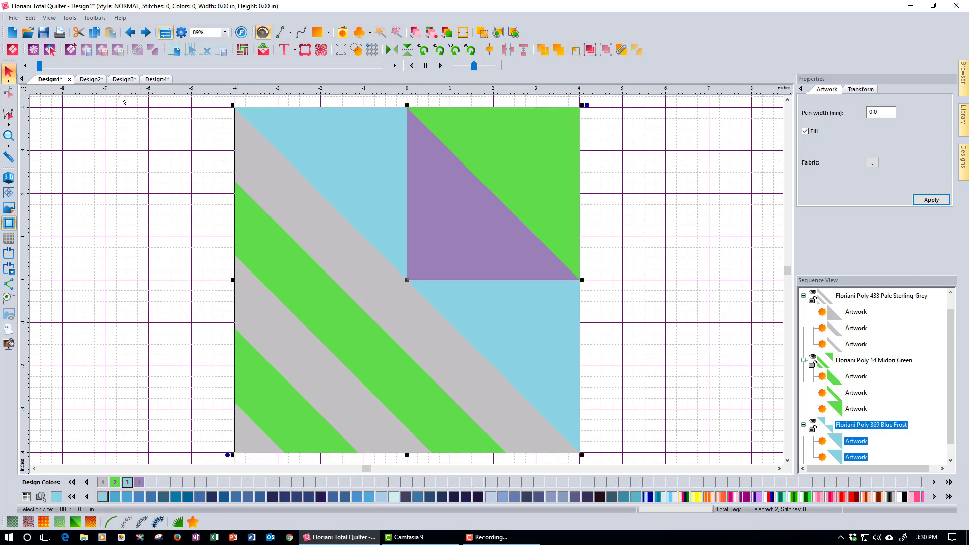
pyautogui.click(356, 49)
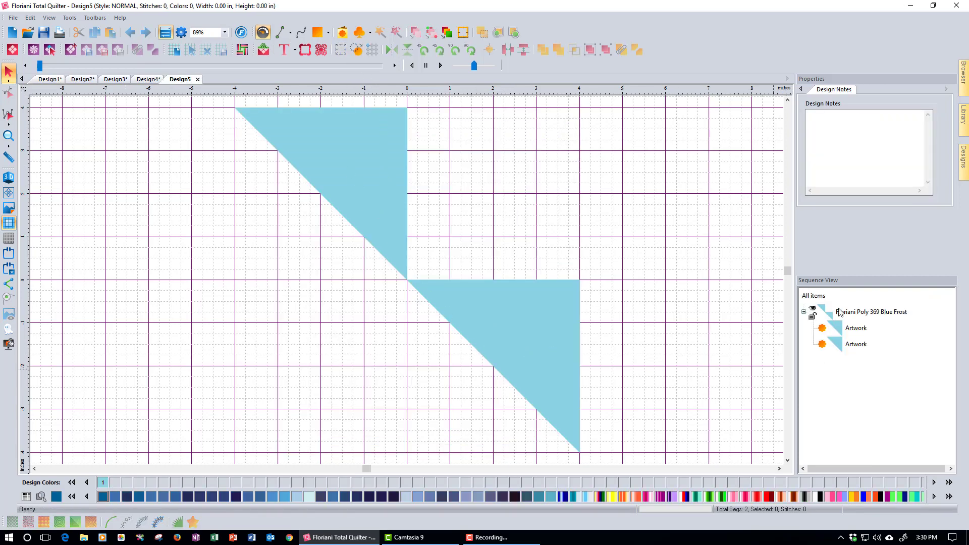
# Step: Try a 0.25 in Bevel seam allowance on both touching blue triangles together, removing the original selection
pyautogui.click(814, 296)
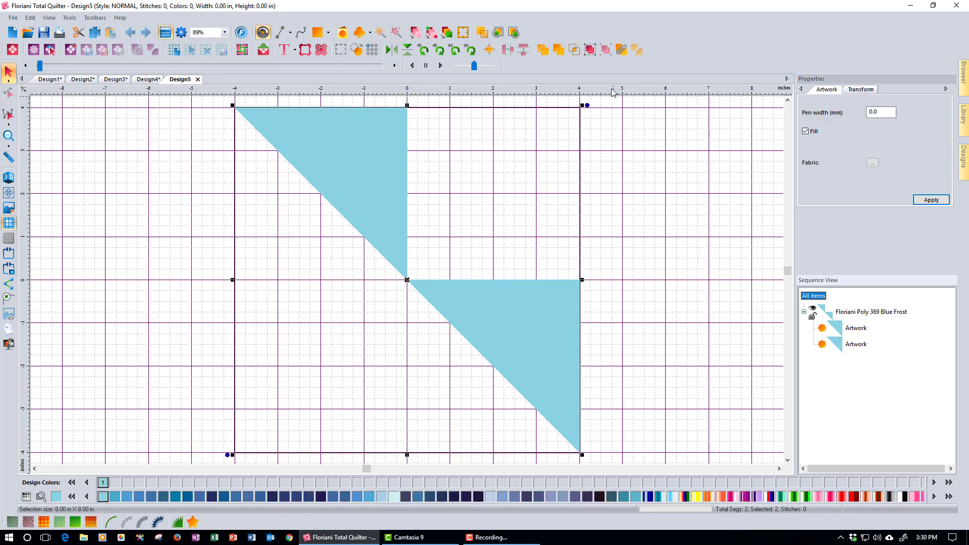
pyautogui.click(515, 33)
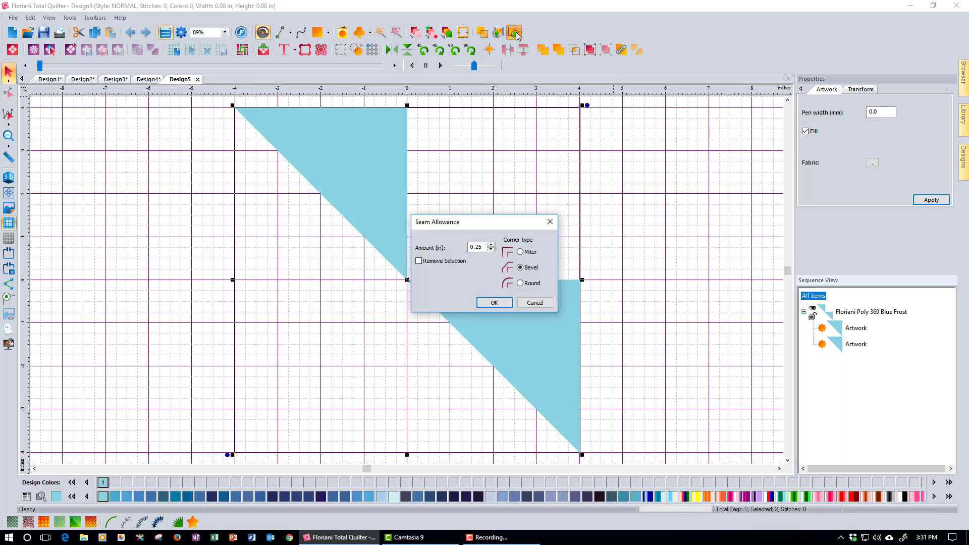
pyautogui.click(418, 262)
pyautogui.click(493, 303)
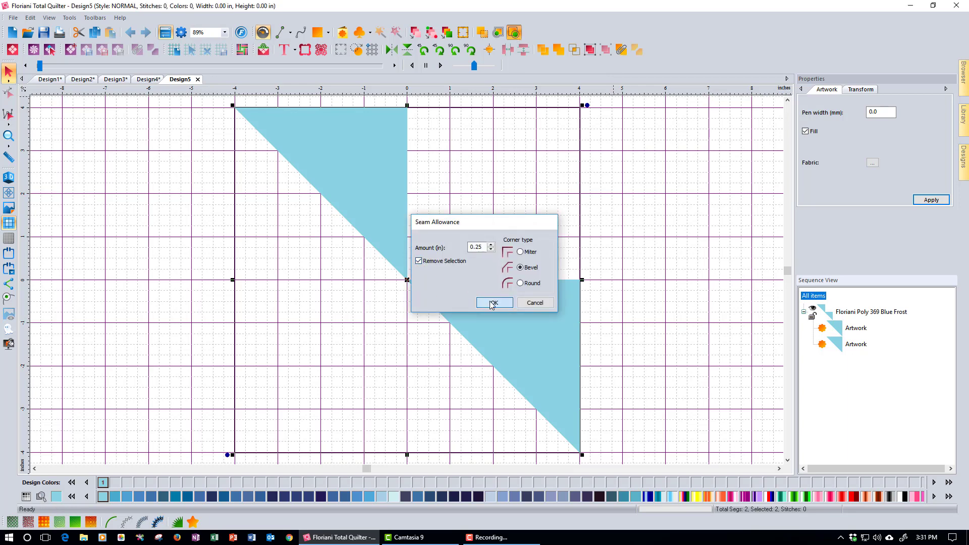
# Step: Set the pen width of the blue triangles' outline to 2 mm, and undo both the width and seam allowance changes
pyautogui.click(889, 112)
pyautogui.write('2')
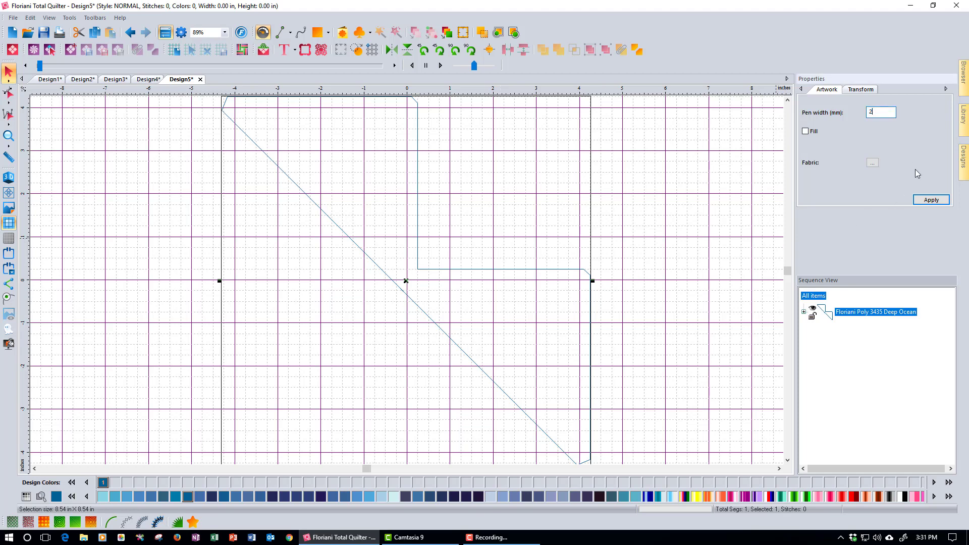
pyautogui.click(932, 199)
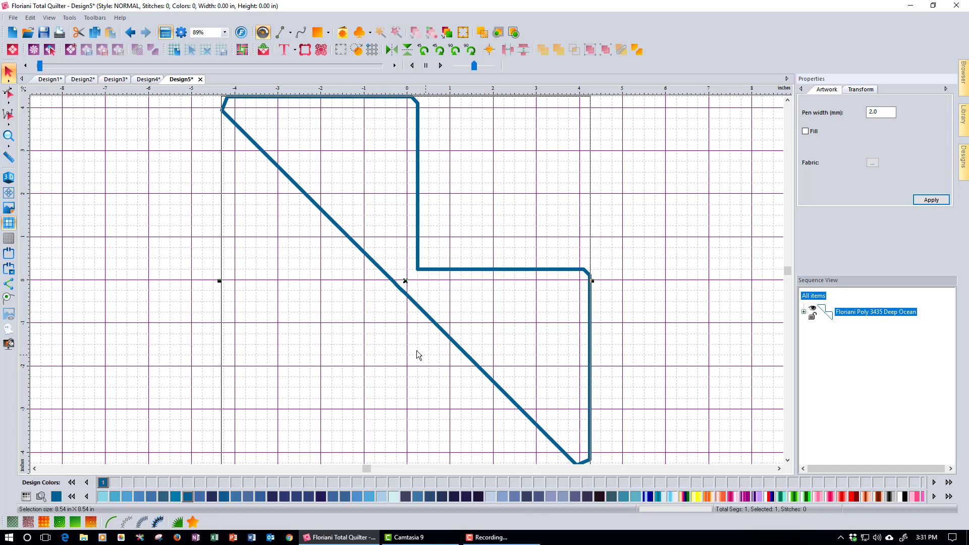
pyautogui.click(127, 37)
pyautogui.click(127, 36)
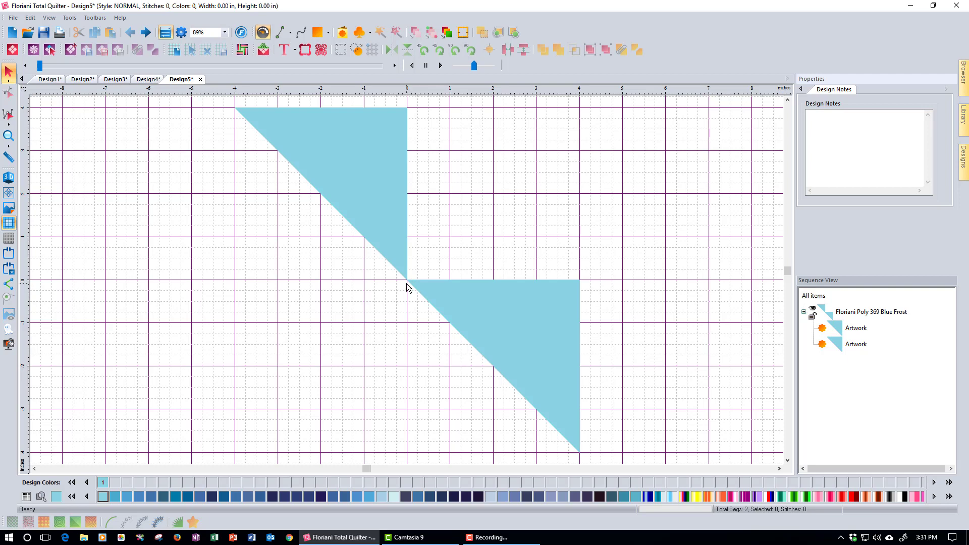
# Step: Nudge the lower blue triangle slightly up and to the right, away from the upper triangle's tip, and clear the selection
pyautogui.click(444, 293)
pyautogui.moveTo(447, 297)
pyautogui.mouseDown()
pyautogui.moveTo(459, 296)
pyautogui.moveTo(452, 292)
pyautogui.mouseUp()
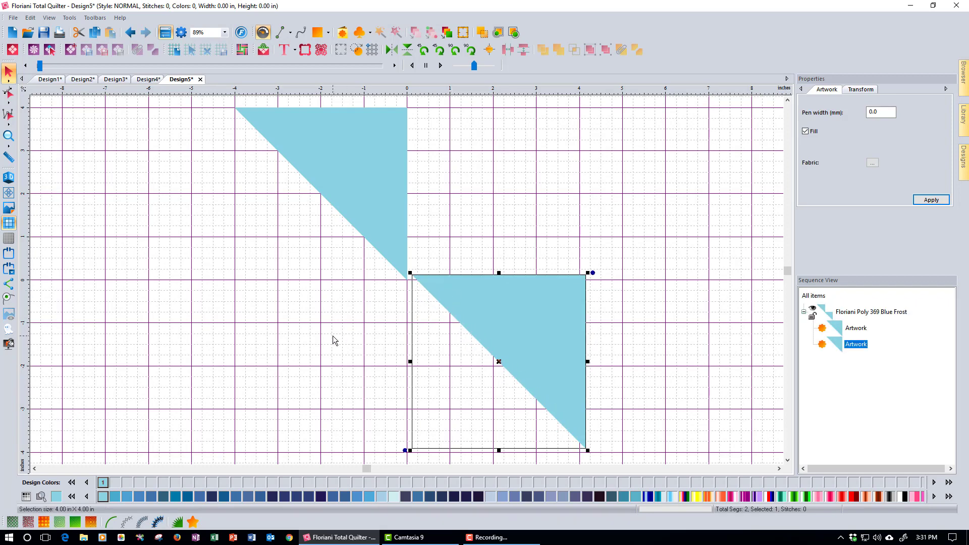
pyautogui.click(640, 349)
# Step: Try a 0.25 in Bevel seam allowance on both slightly separated triangles, removing the originals, and undo it
pyautogui.click(881, 311)
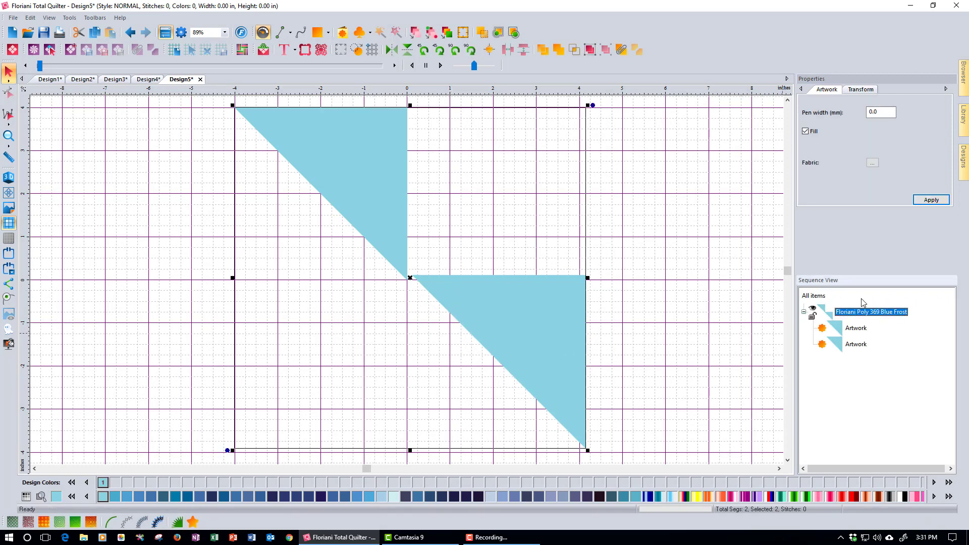
pyautogui.click(518, 34)
pyautogui.click(419, 261)
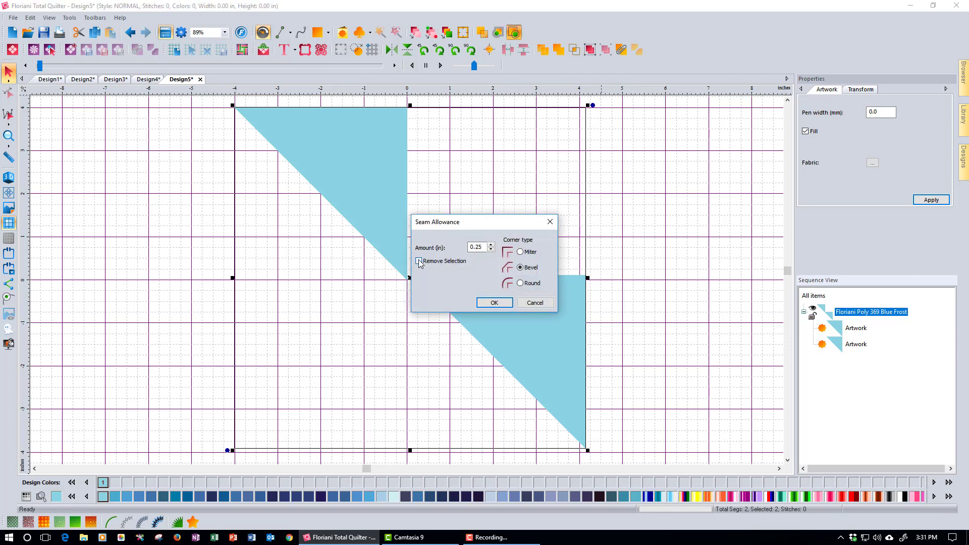
pyautogui.click(496, 303)
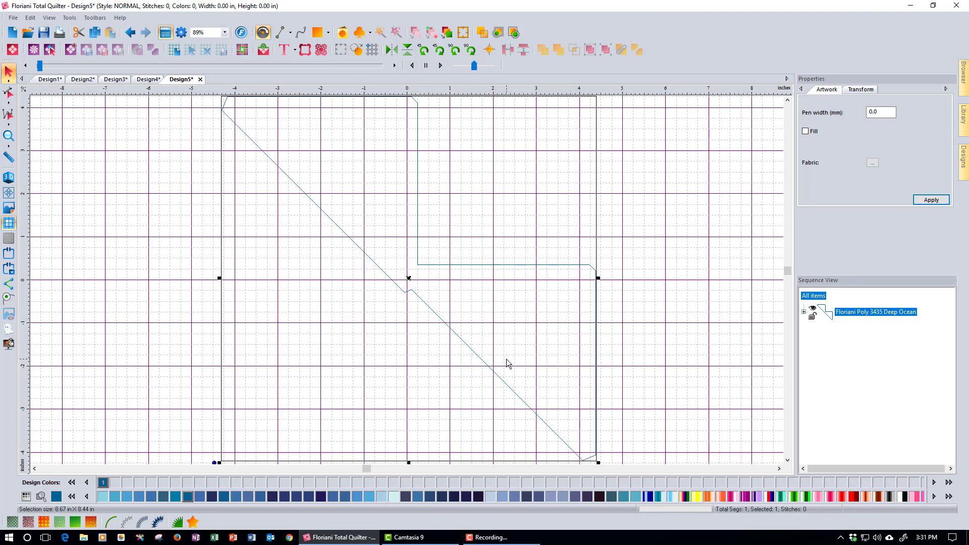
pyautogui.click(129, 33)
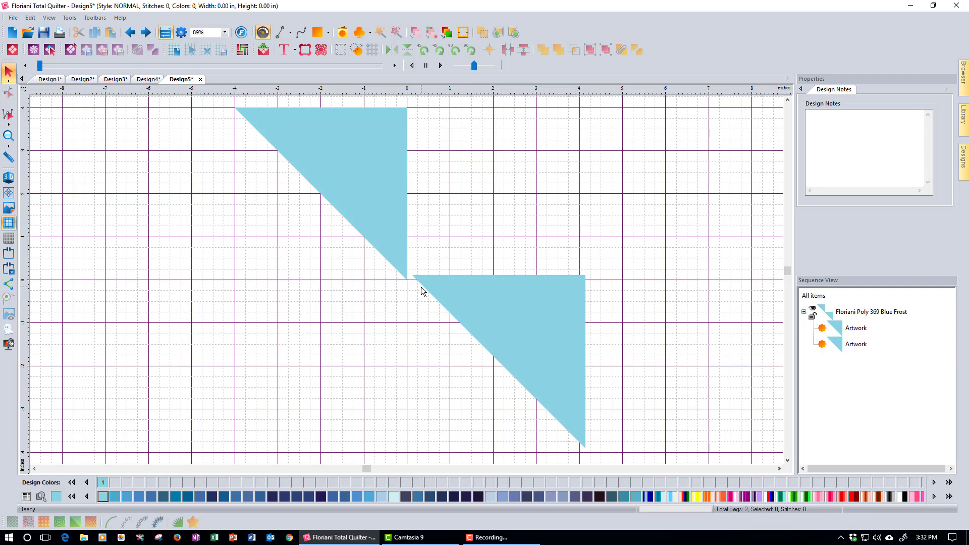
# Step: Move the lower blue triangle farther right and try a 0.25 in Bevel seam allowance on both triangles, removing the originals
pyautogui.click(474, 309)
pyautogui.moveTo(473, 309); pyautogui.dragTo(500, 309)
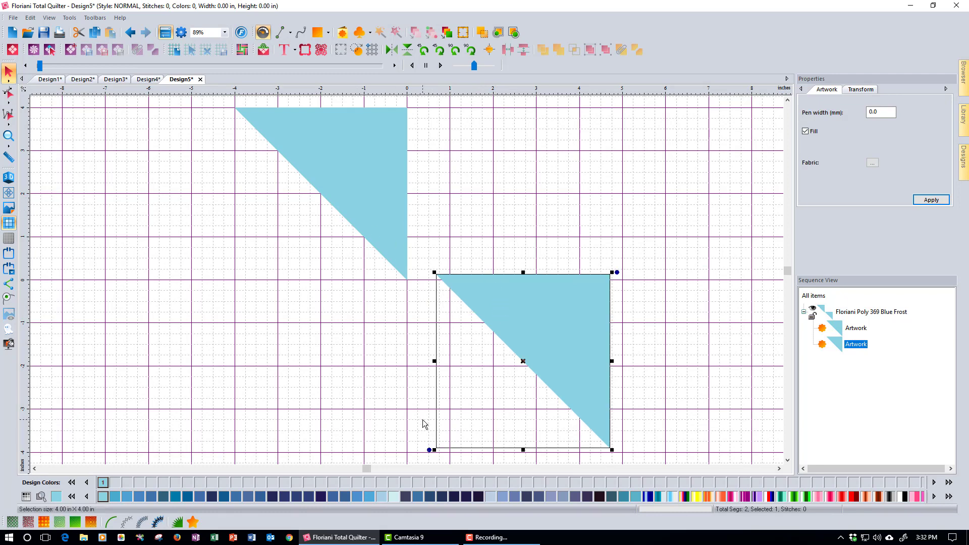
pyautogui.click(812, 297)
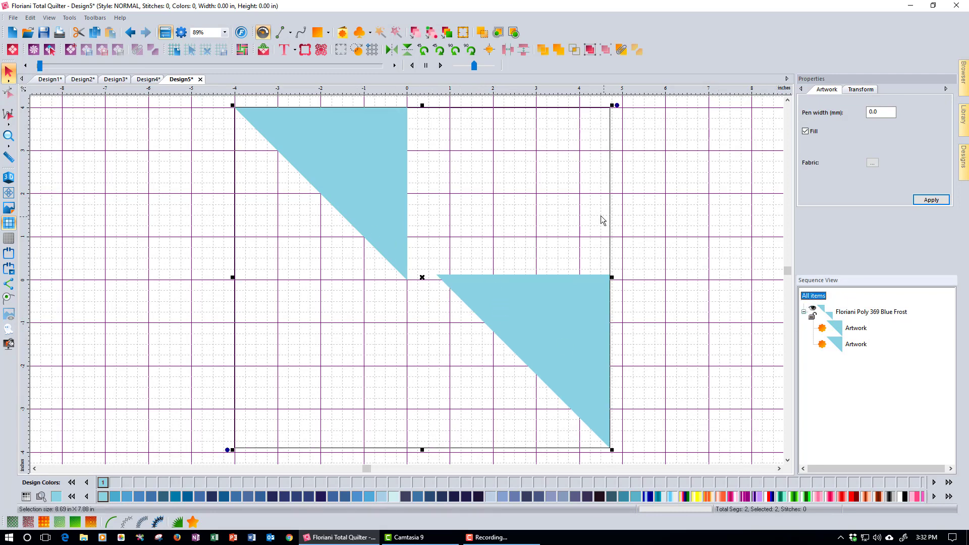
pyautogui.click(515, 33)
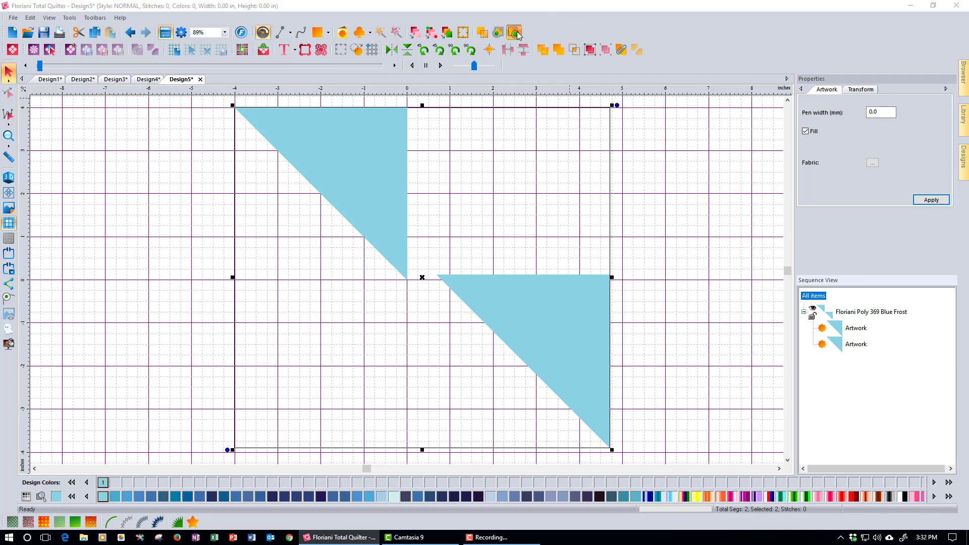
pyautogui.click(448, 263)
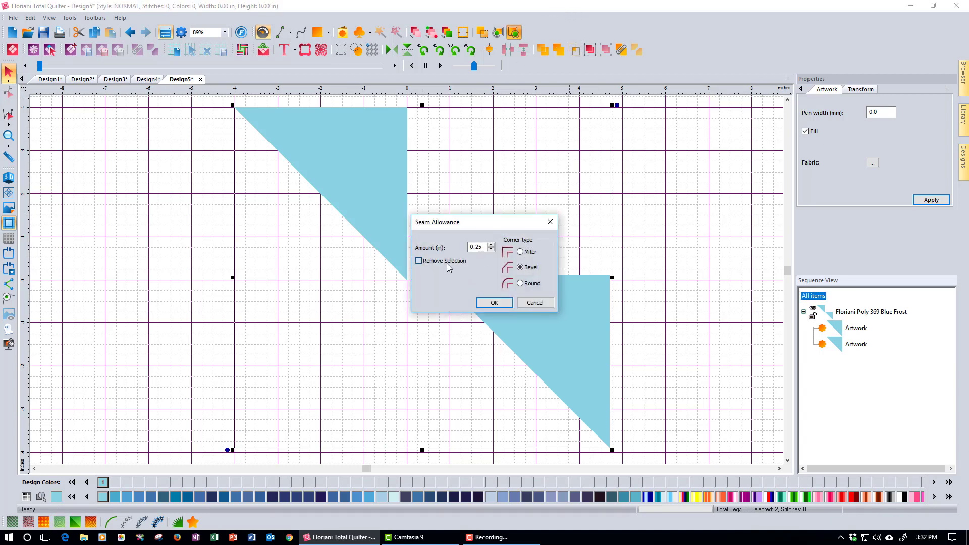
pyautogui.click(495, 303)
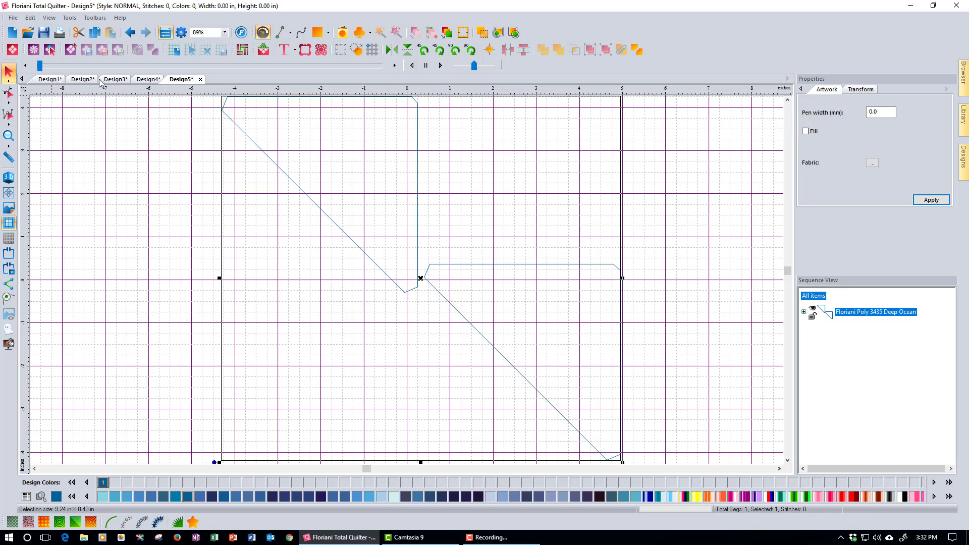
# Step: Undo the seam allowance and all moves of the lower blue triangle, restoring its original position, and clear the selection
pyautogui.click(134, 33)
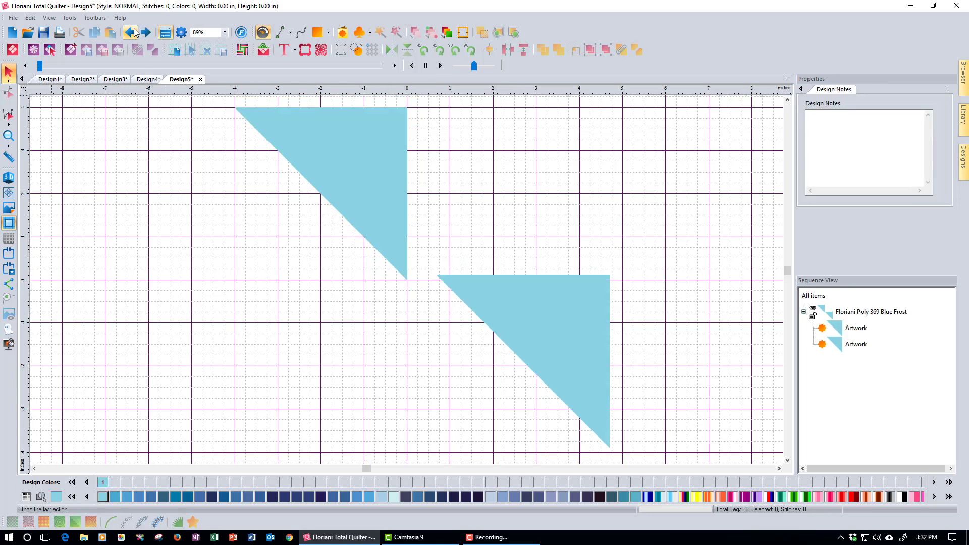
pyautogui.click(134, 33)
pyautogui.click(134, 32)
pyautogui.click(134, 33)
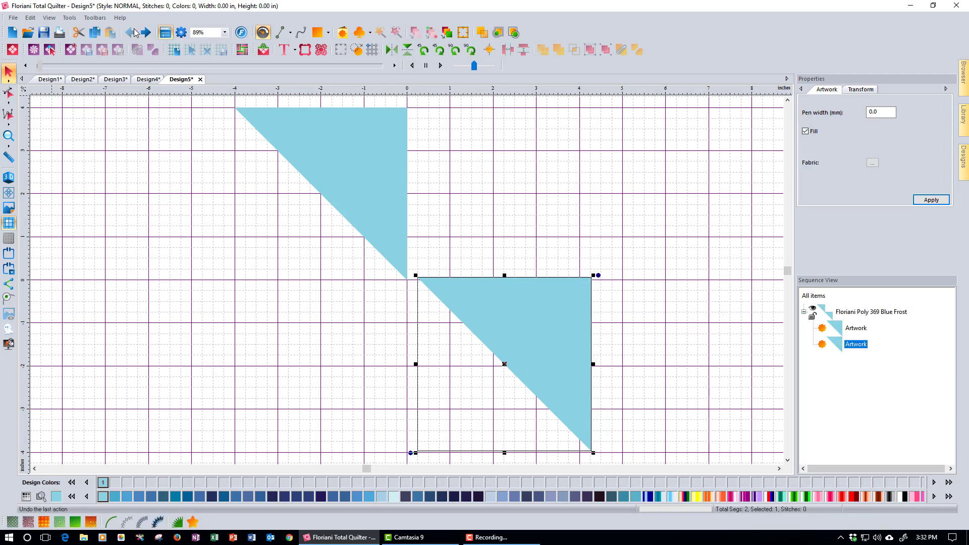
pyautogui.click(134, 32)
pyautogui.click(262, 289)
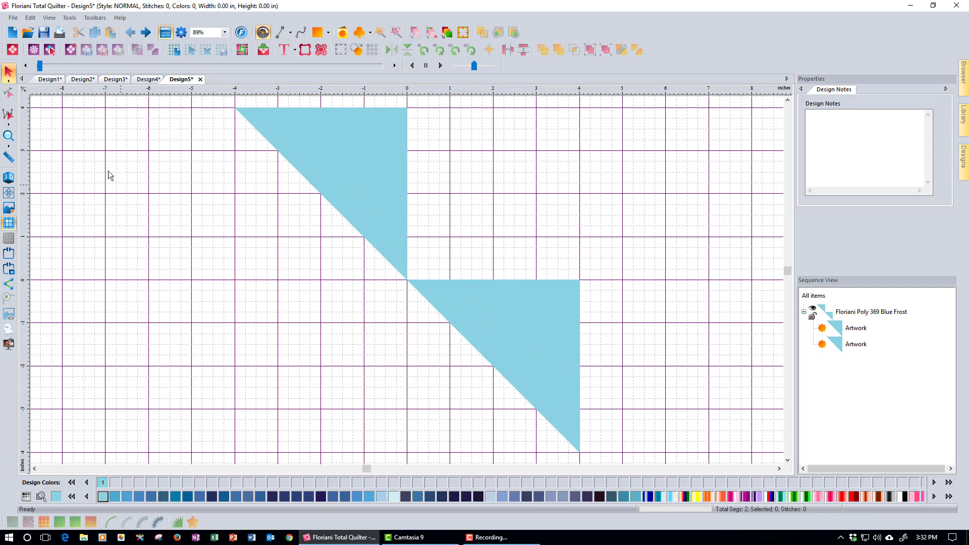
# Step: Return to Design1 and put only the lower blue triangle into a new design
pyautogui.click(51, 80)
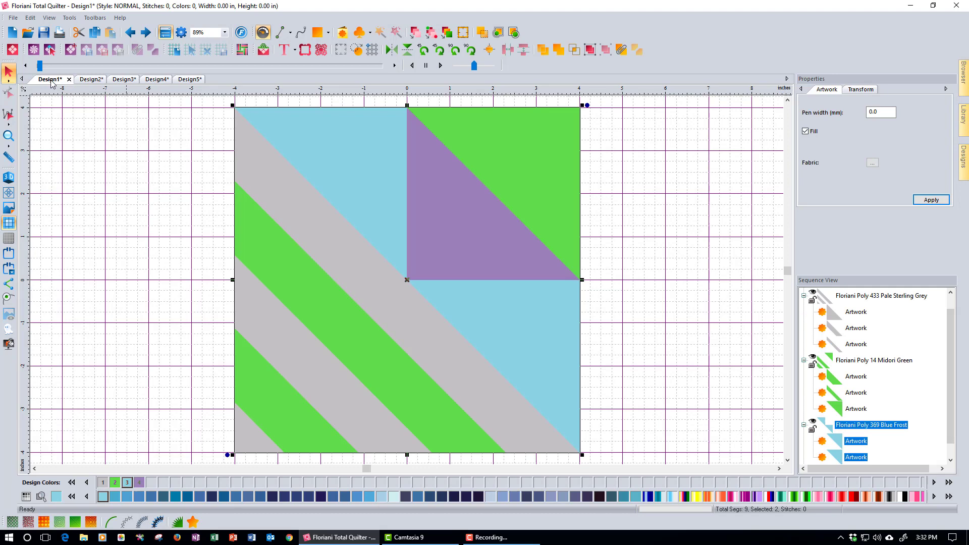
pyautogui.click(100, 232)
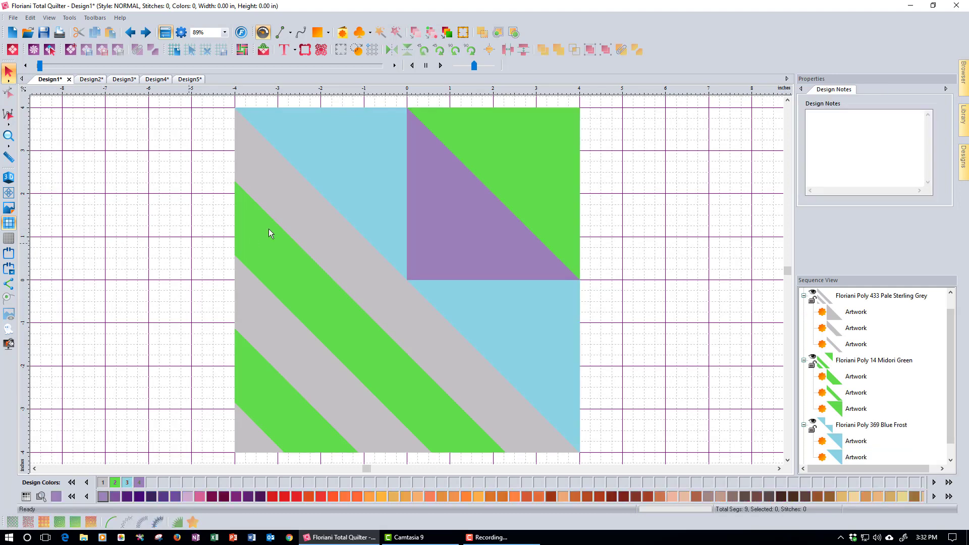
pyautogui.click(507, 334)
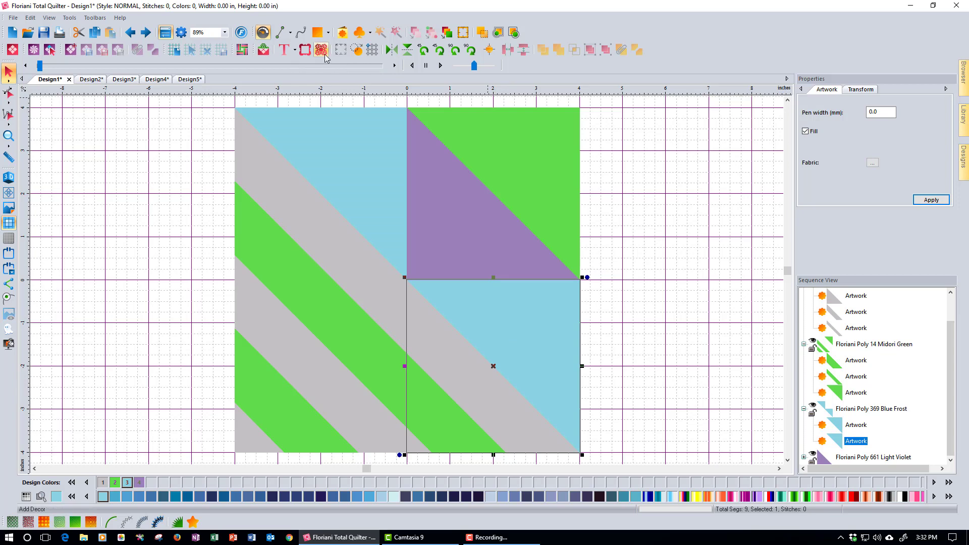
pyautogui.click(355, 52)
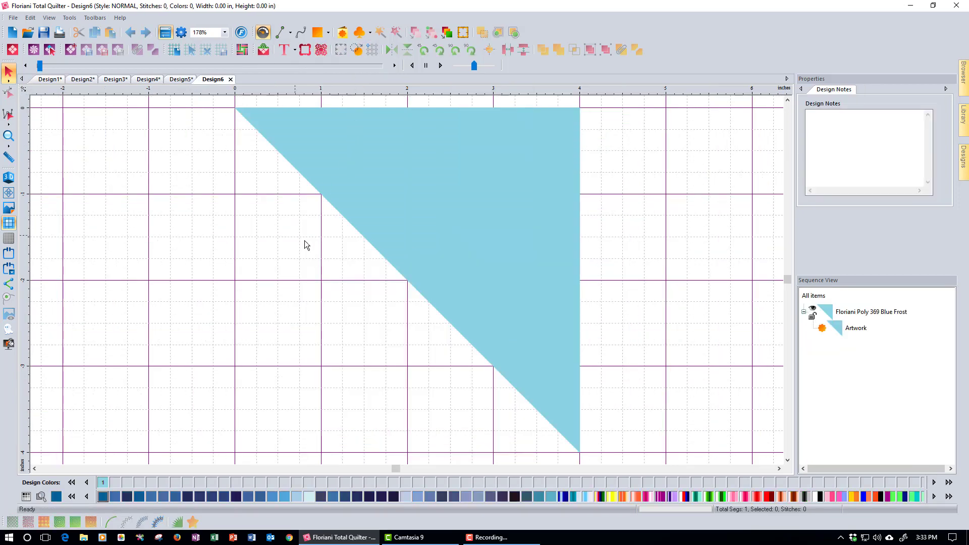
# Step: Add a 0.25 in Bevel seam allowance to the single blue triangle, removing the original shape
pyautogui.click(383, 202)
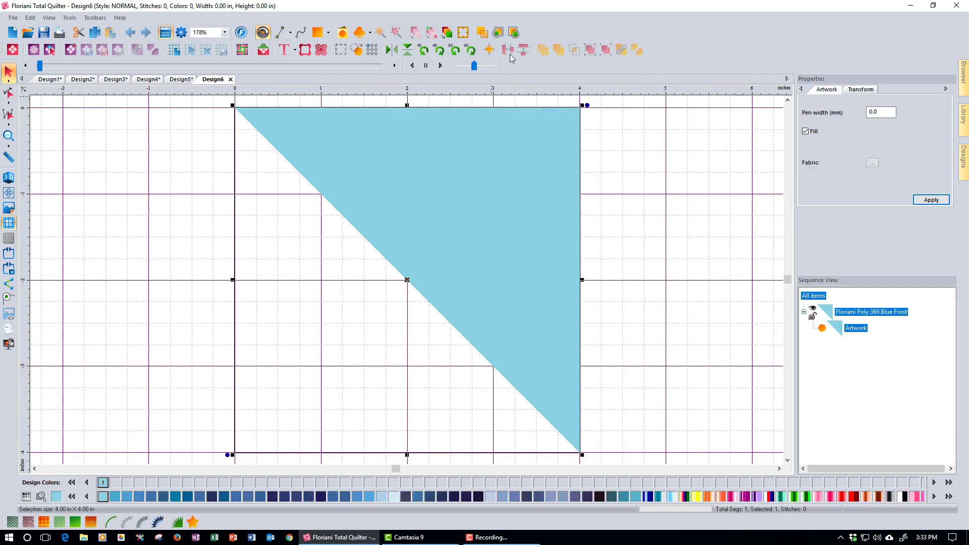
pyautogui.click(514, 33)
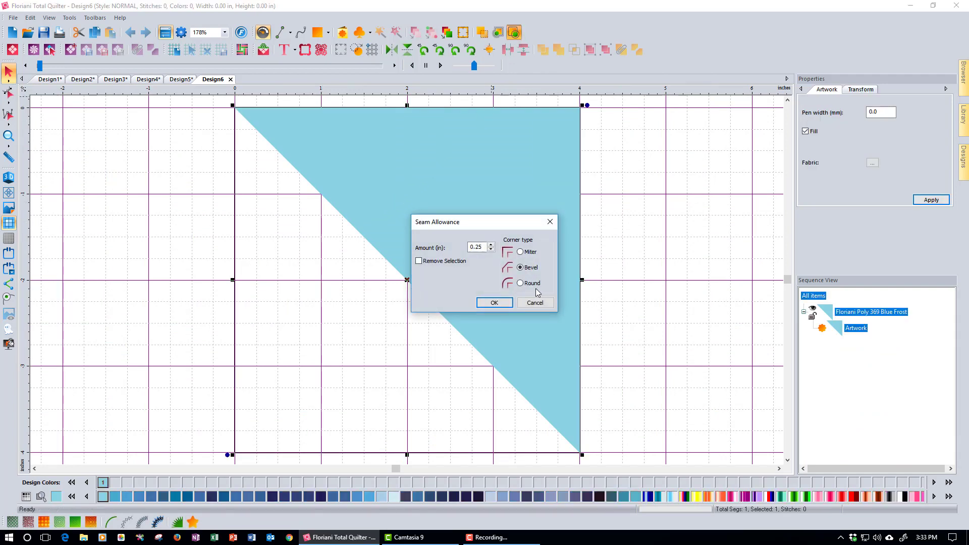
pyautogui.click(429, 265)
pyautogui.click(494, 302)
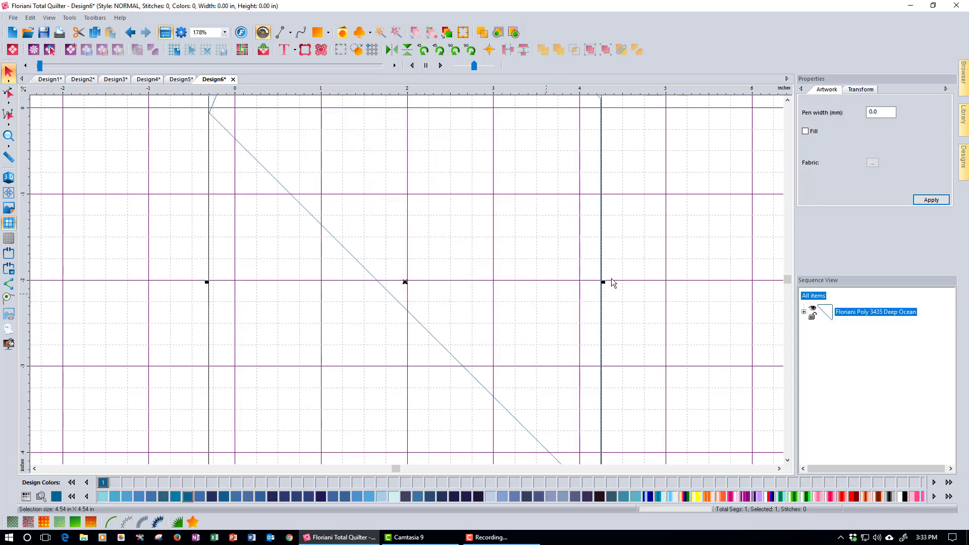
# Step: Fill the triangle's seam allowance outline and place a duplicate of it beside the first, slightly higher
pyautogui.click(805, 132)
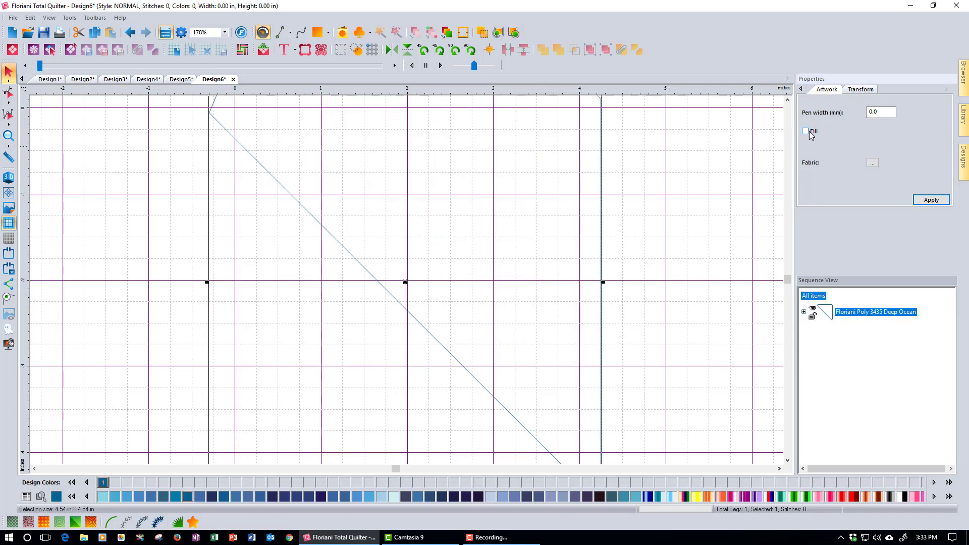
pyautogui.click(931, 200)
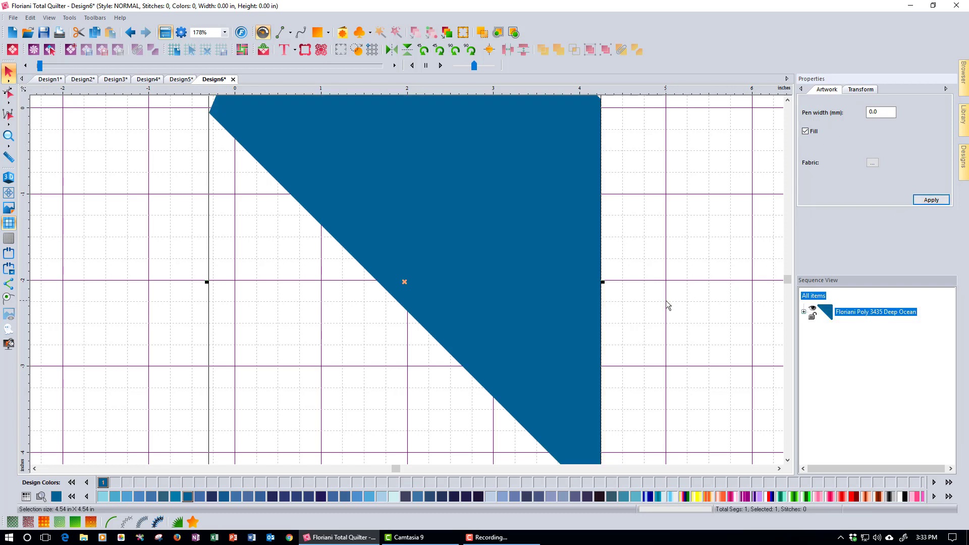
pyautogui.scroll(-1, 667, 301)
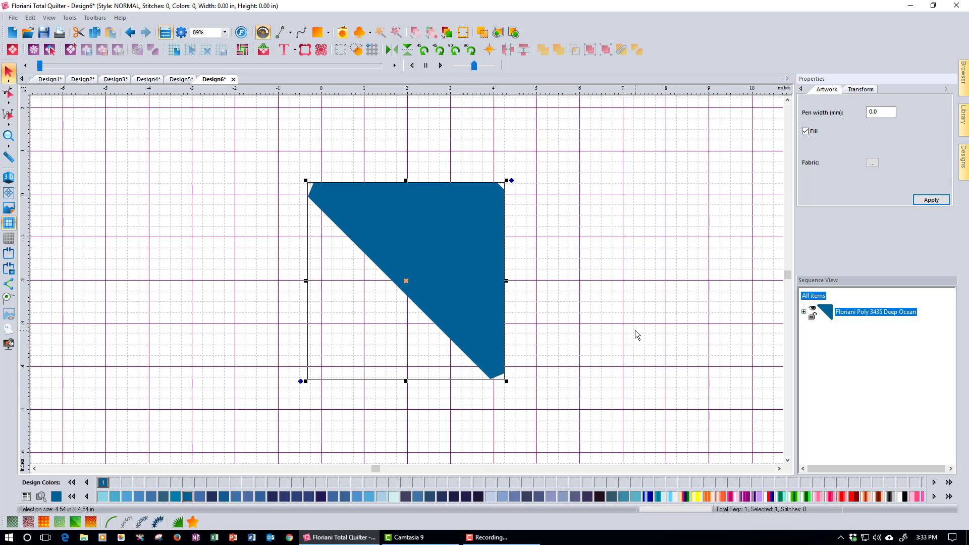
pyautogui.click(111, 33)
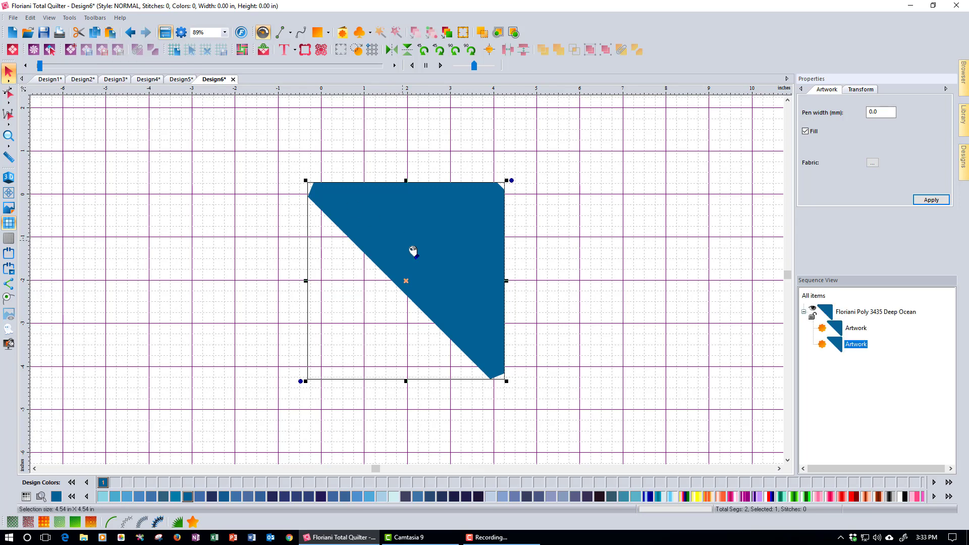
pyautogui.moveTo(413, 251); pyautogui.dragTo(616, 228)
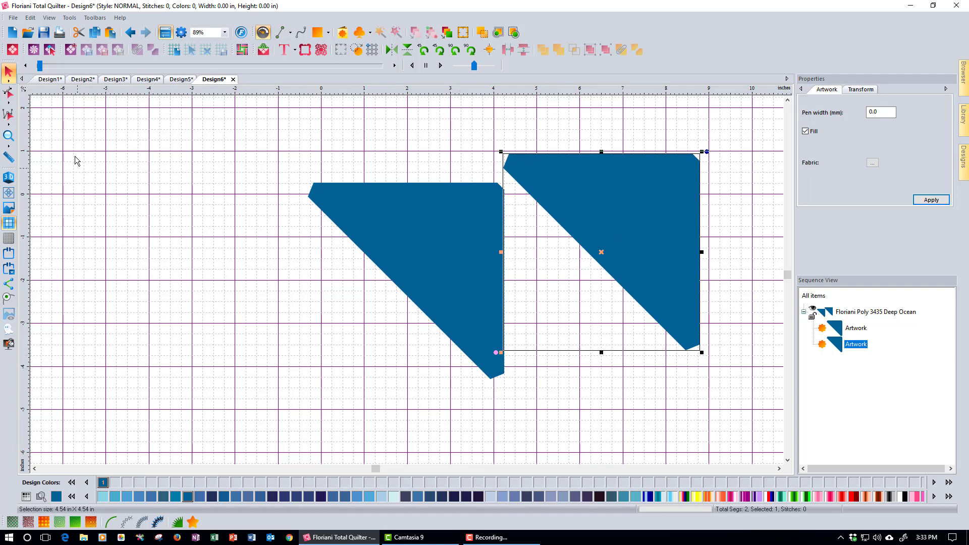
# Step: Return to Design1 and put its three grey pieces into a new design
pyautogui.click(50, 80)
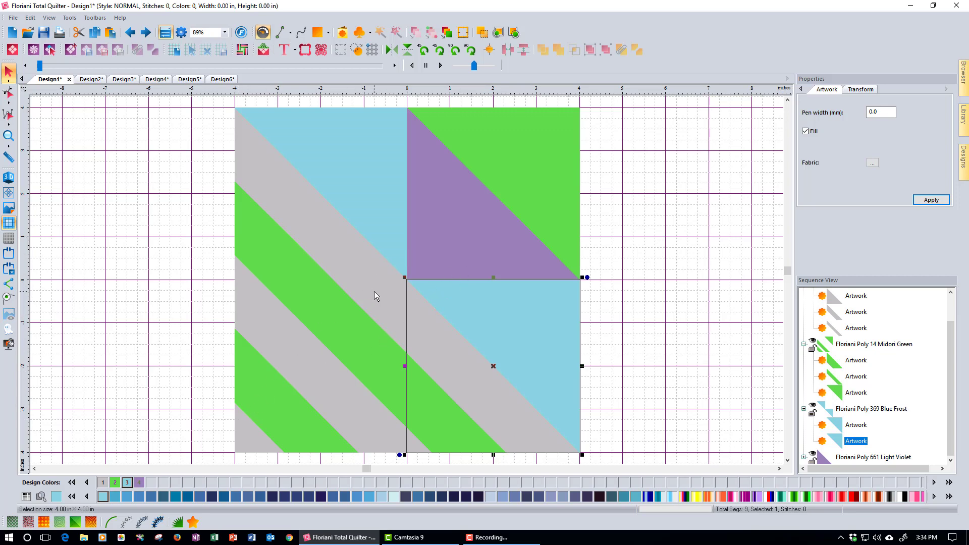
pyautogui.click(242, 436)
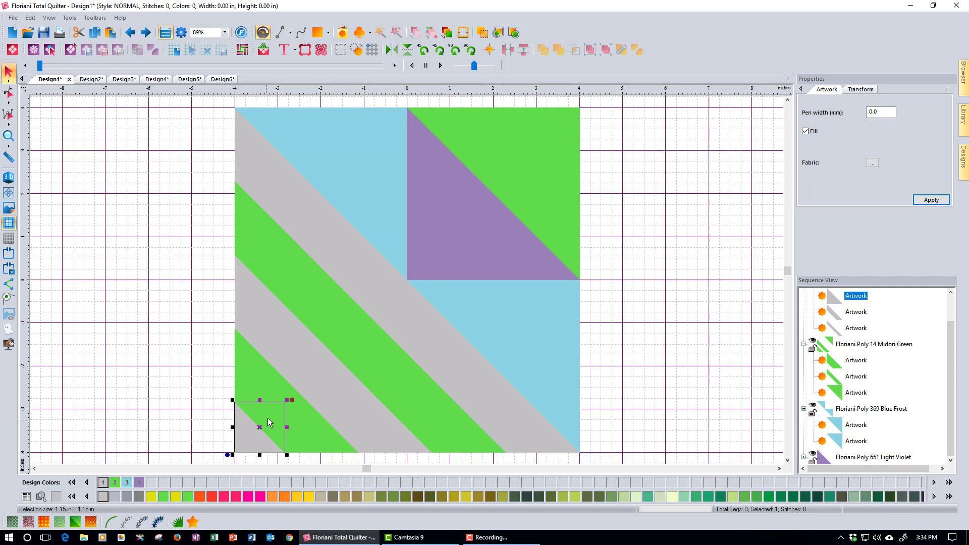
pyautogui.keyDown('ctrl'); pyautogui.click(347, 402); pyautogui.keyUp('ctrl')
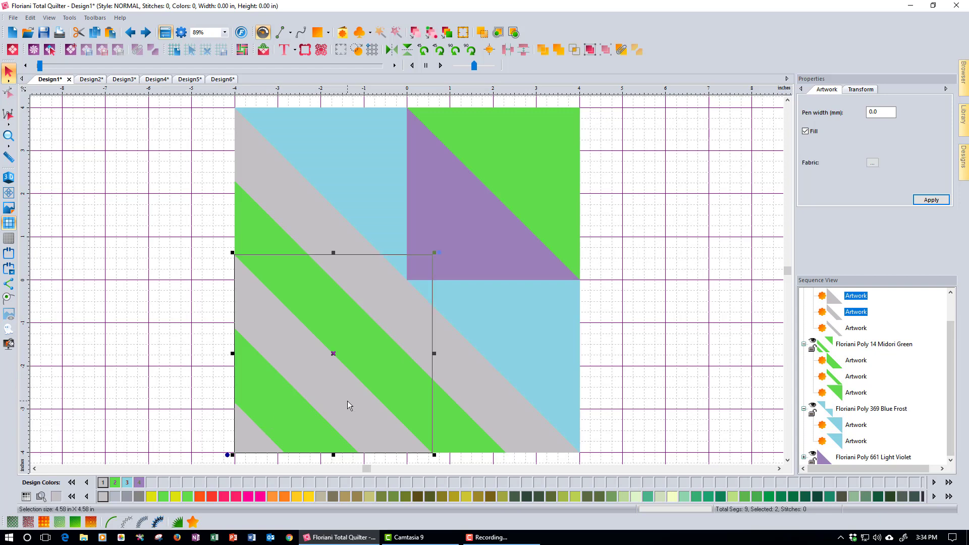
pyautogui.keyDown('ctrl'); pyautogui.click(466, 390); pyautogui.keyUp('ctrl')
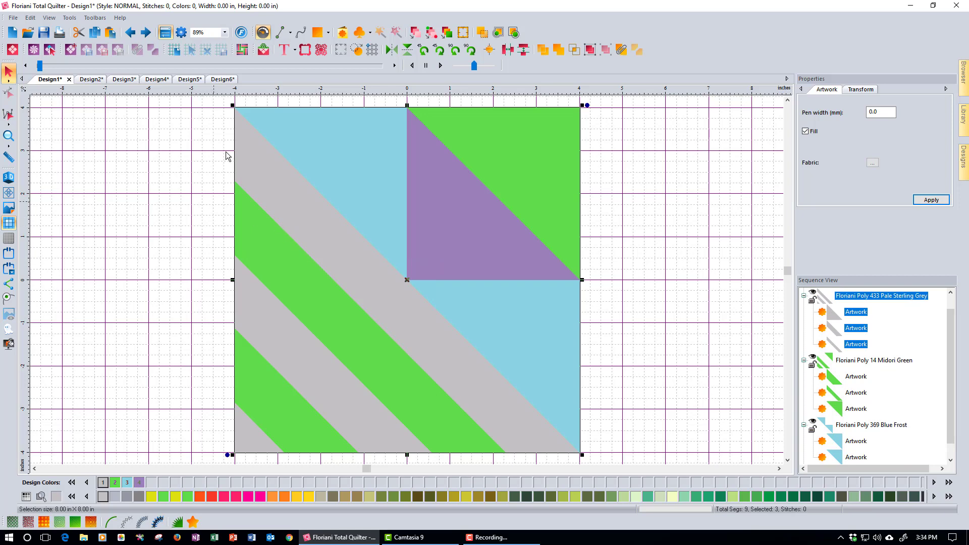
pyautogui.click(355, 50)
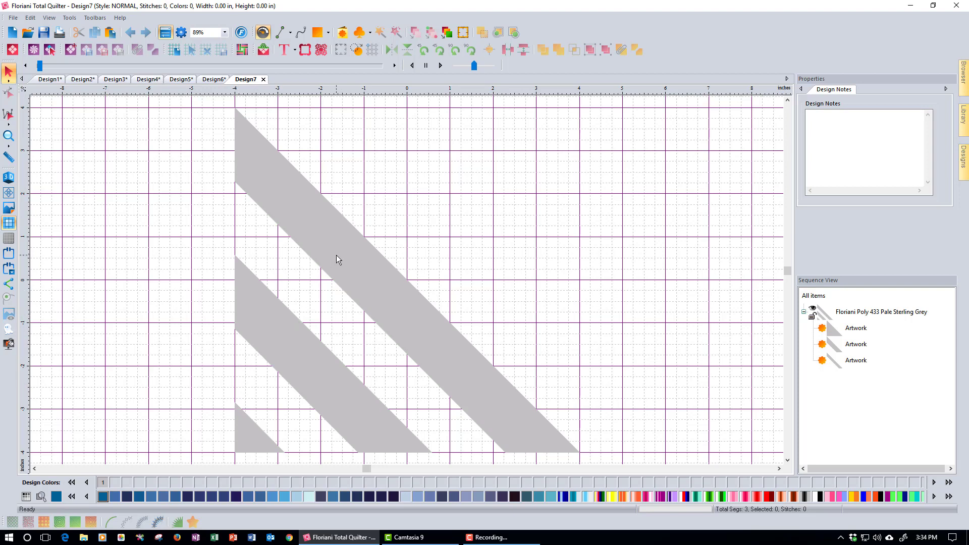
# Step: Add a 0.25 in Bevel seam allowance to the longest grey stripe, removing the original shape
pyautogui.click(271, 197)
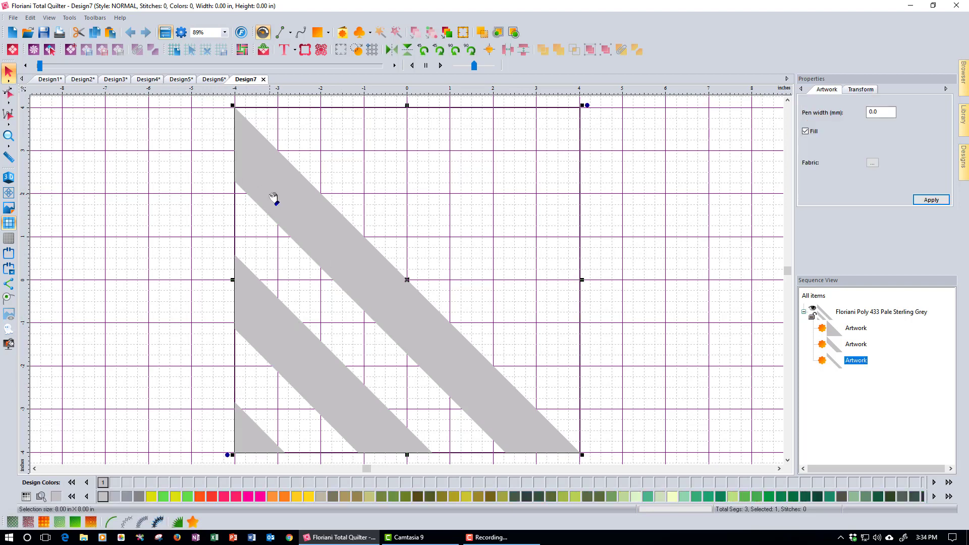
pyautogui.click(514, 32)
pyautogui.click(432, 263)
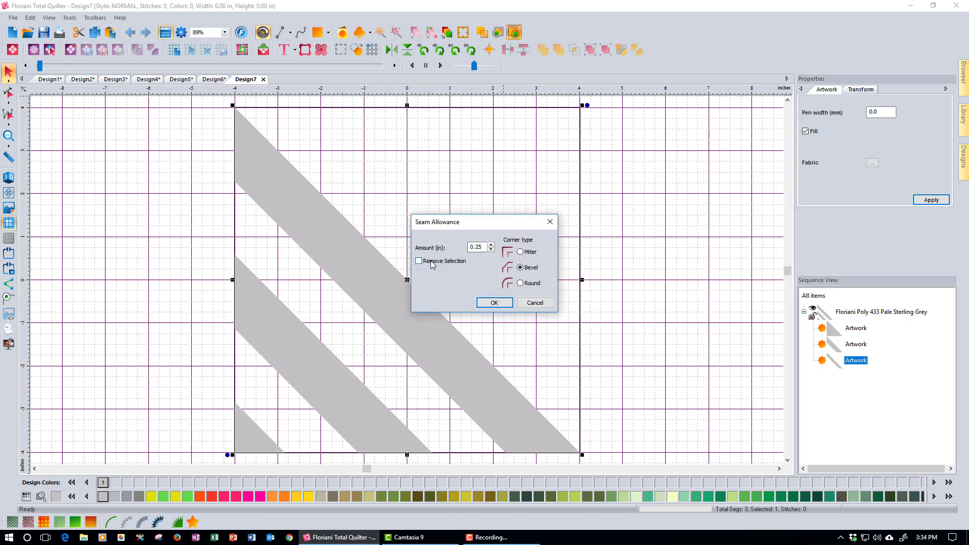
pyautogui.click(494, 303)
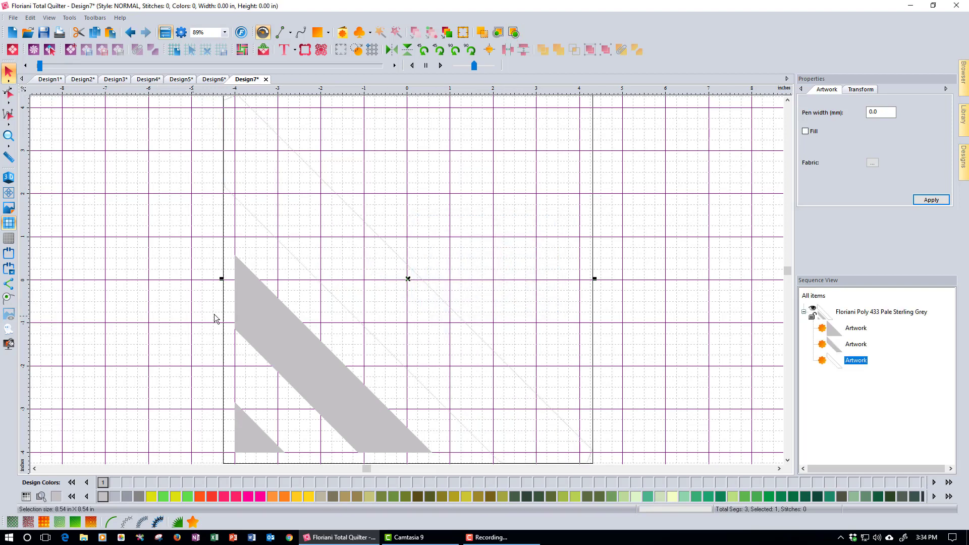
# Step: Add a 0.25 in Bevel seam allowance to the shorter grey stripe, removing the original shape
pyautogui.click(271, 320)
pyautogui.click(514, 32)
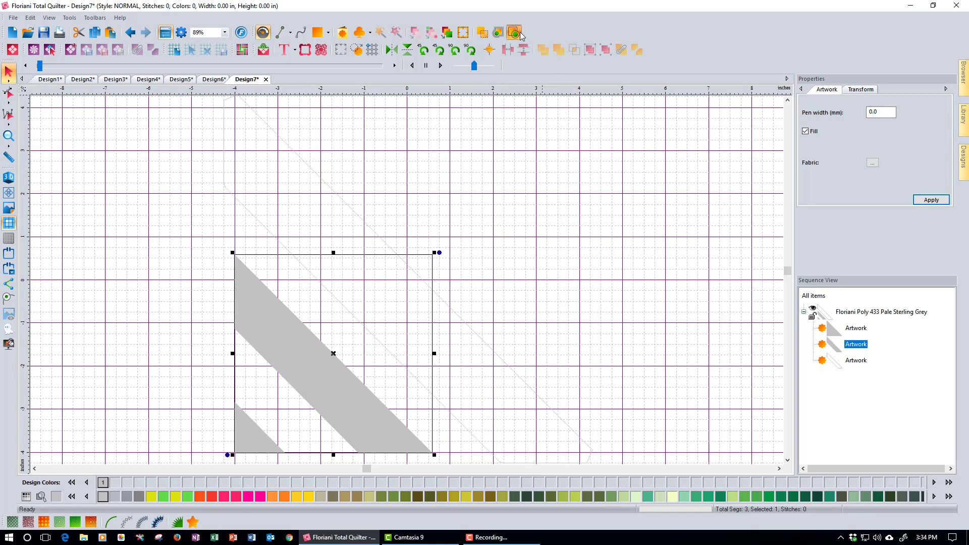
pyautogui.click(430, 266)
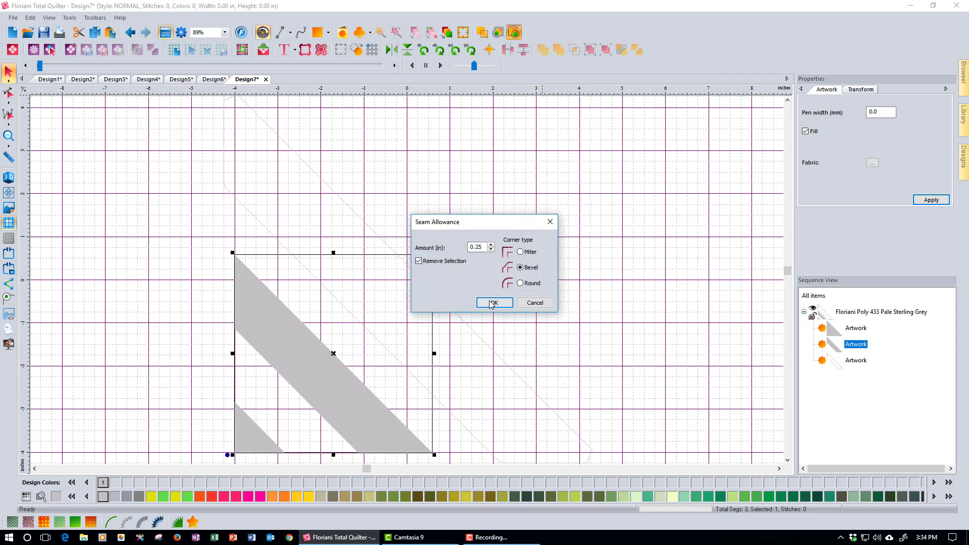
pyautogui.click(494, 303)
# Step: Add a 0.25 in Bevel seam allowance to the small grey corner triangle, removing the original shape
pyautogui.click(258, 438)
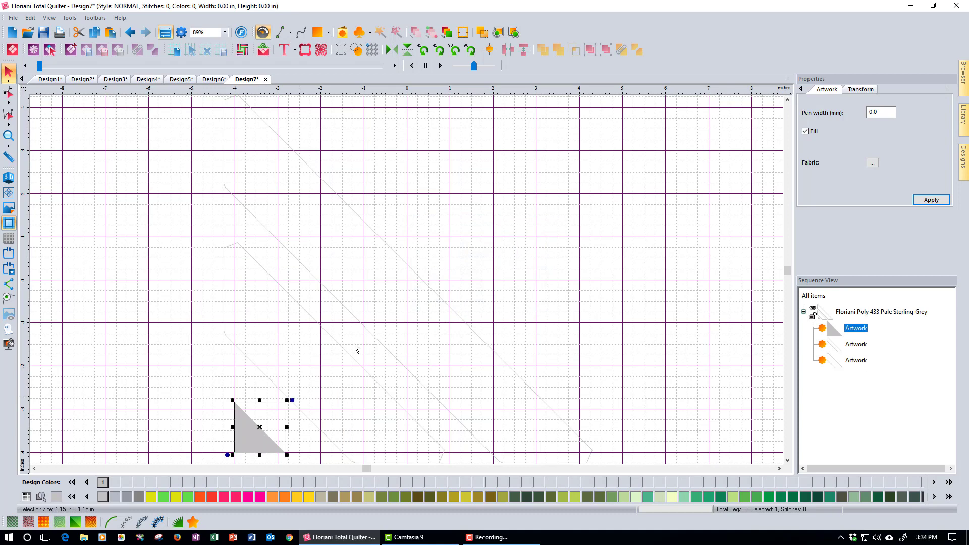
pyautogui.click(517, 37)
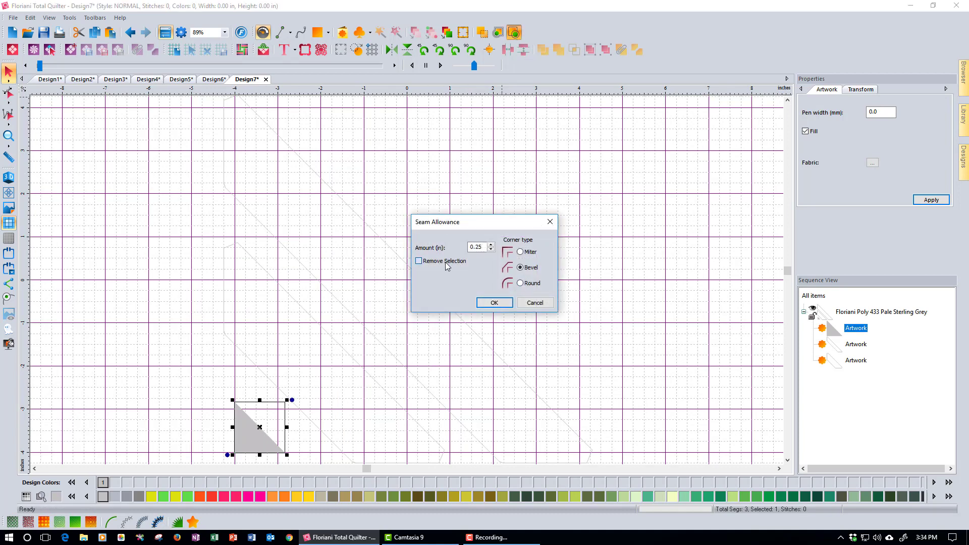
pyautogui.click(494, 303)
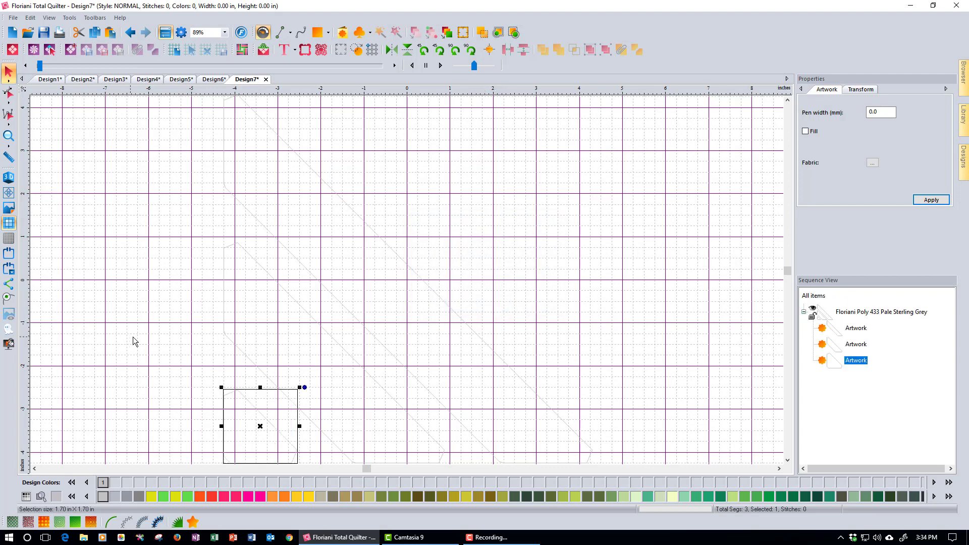
# Step: Apply a fill to all three grey seam allowance outlines together
pyautogui.click(813, 296)
pyautogui.click(806, 132)
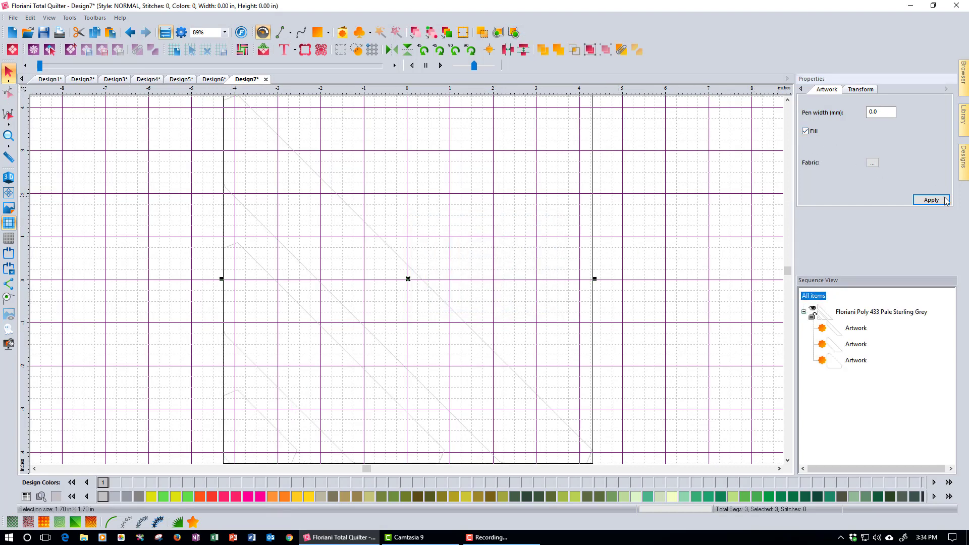
pyautogui.click(943, 200)
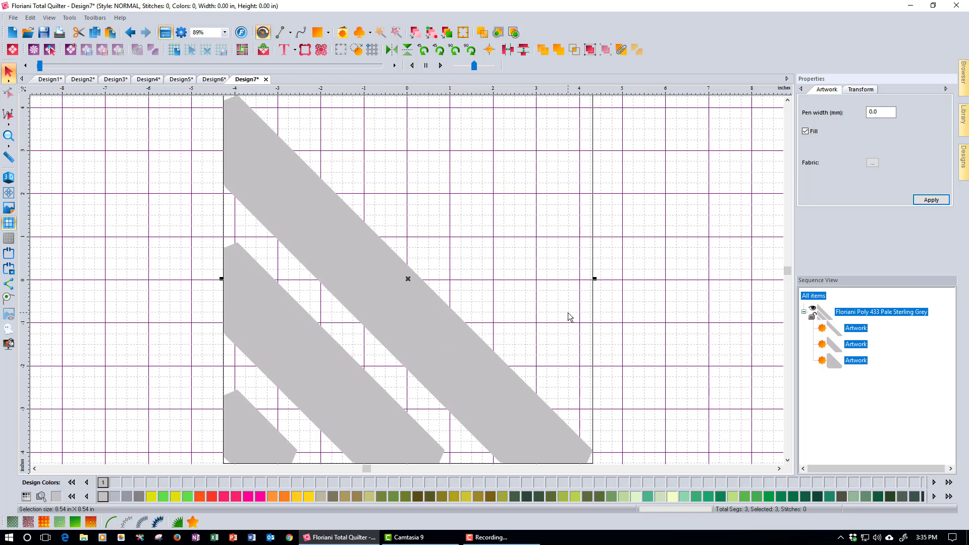
pyautogui.scroll(-1, 570, 317)
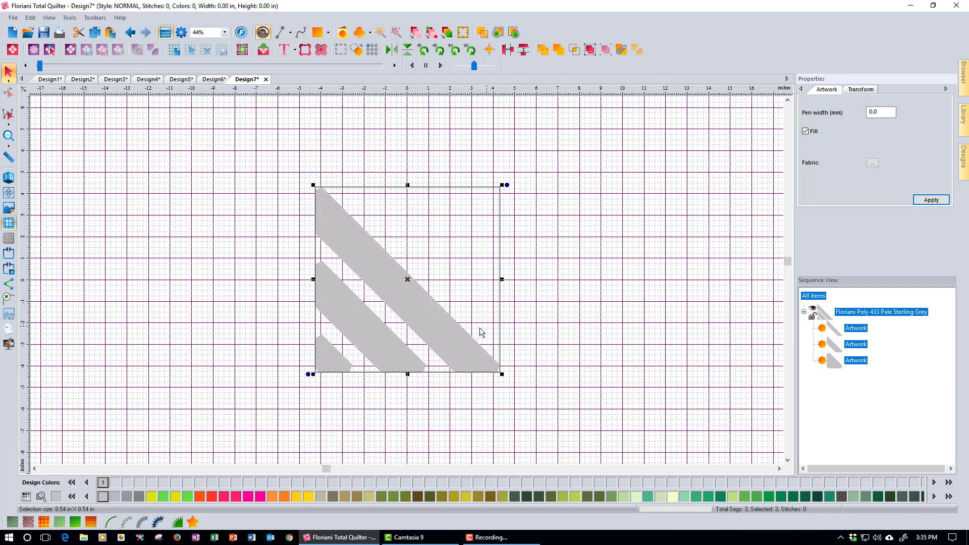
# Step: Display the cutting mat around the grey pieces to check their fit, and hide it again
pyautogui.click(8, 238)
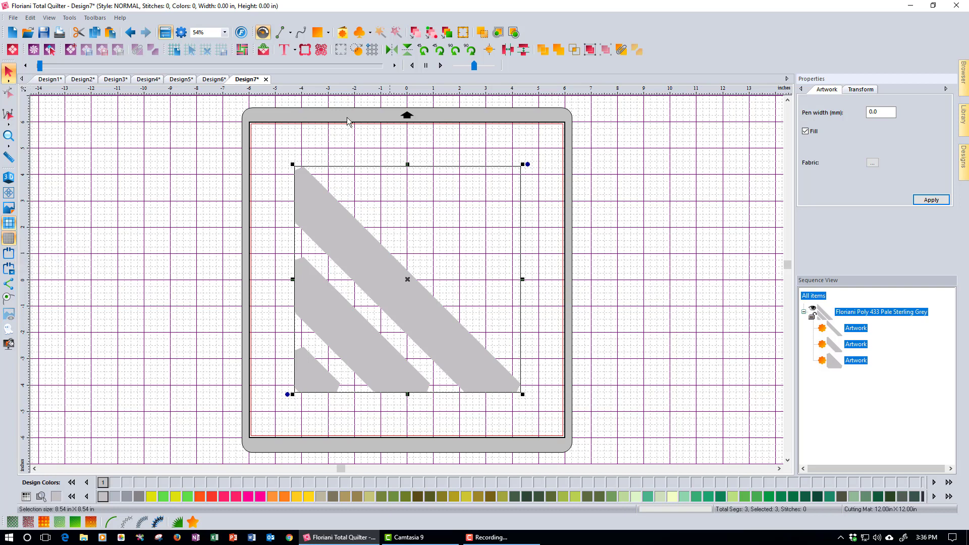
pyautogui.click(8, 239)
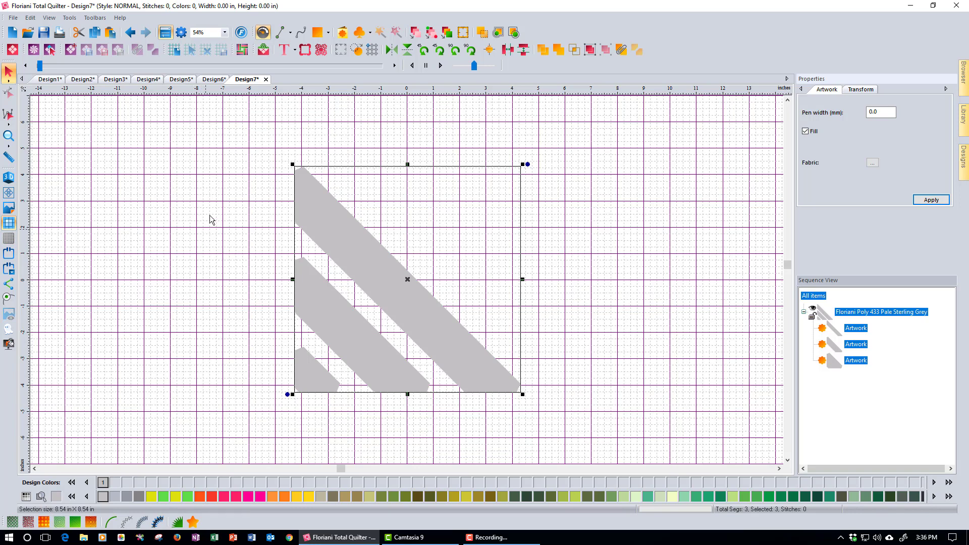
# Step: Draw an unfilled rectangle around the three grey pieces and set both its width and height to 10 in
pyautogui.click(317, 38)
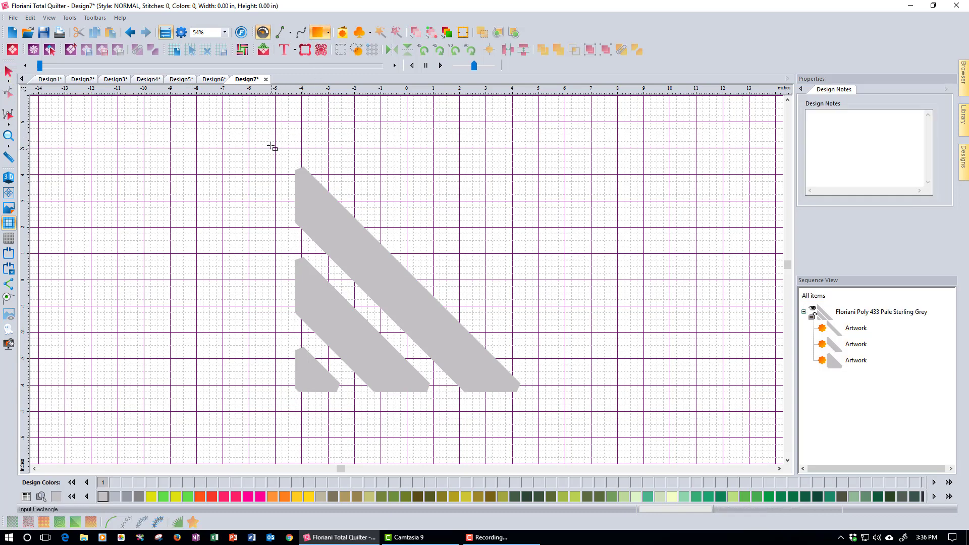
pyautogui.moveTo(269, 135); pyautogui.dragTo(552, 423)
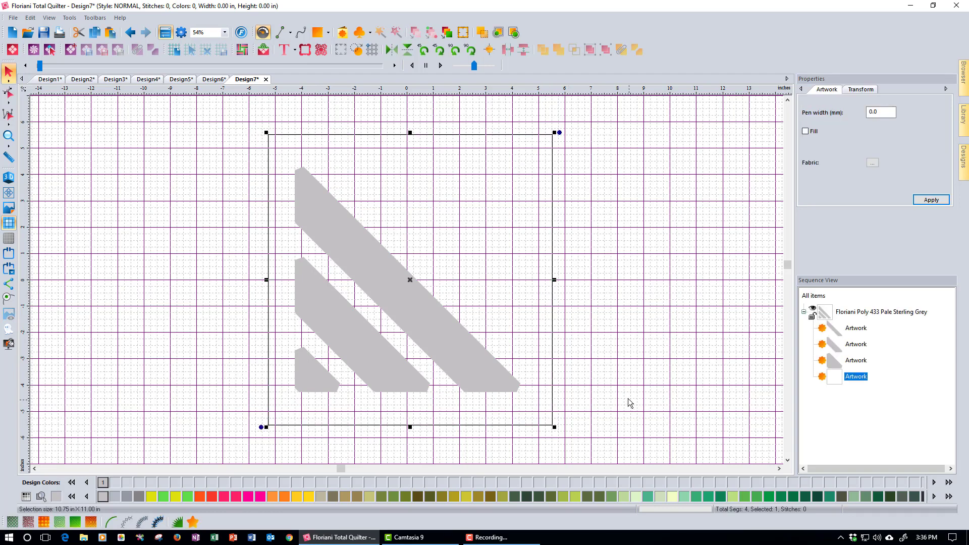
pyautogui.click(871, 90)
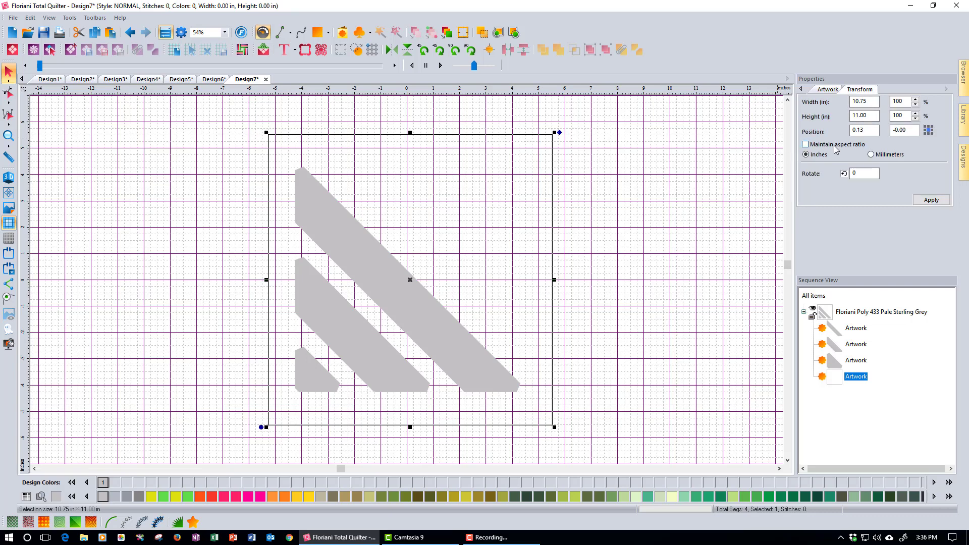
pyautogui.click(864, 101)
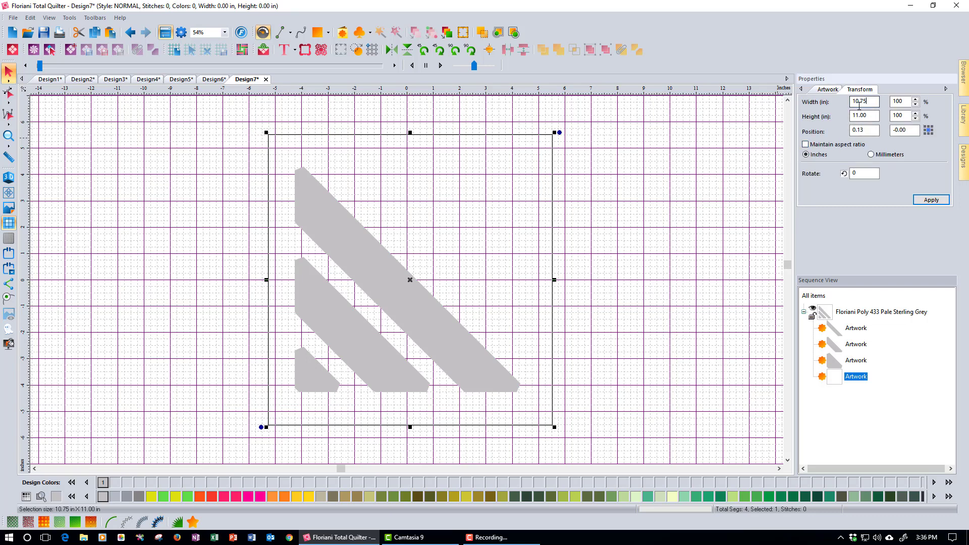
pyautogui.write('10')
pyautogui.press('Tab')
pyautogui.write('10')
pyautogui.click(932, 200)
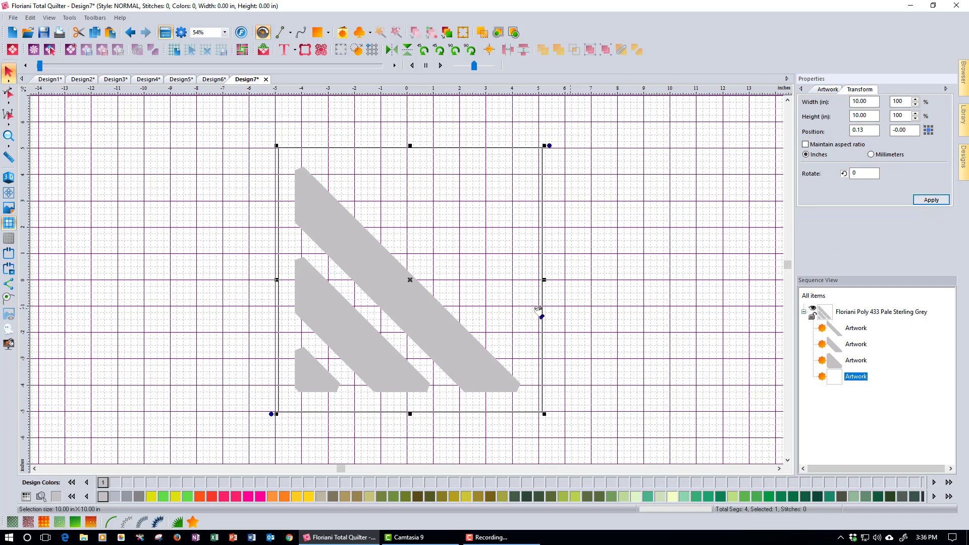
# Step: Set the pen width of the 10 in rectangle's outline to 2.0 mm
pyautogui.click(832, 91)
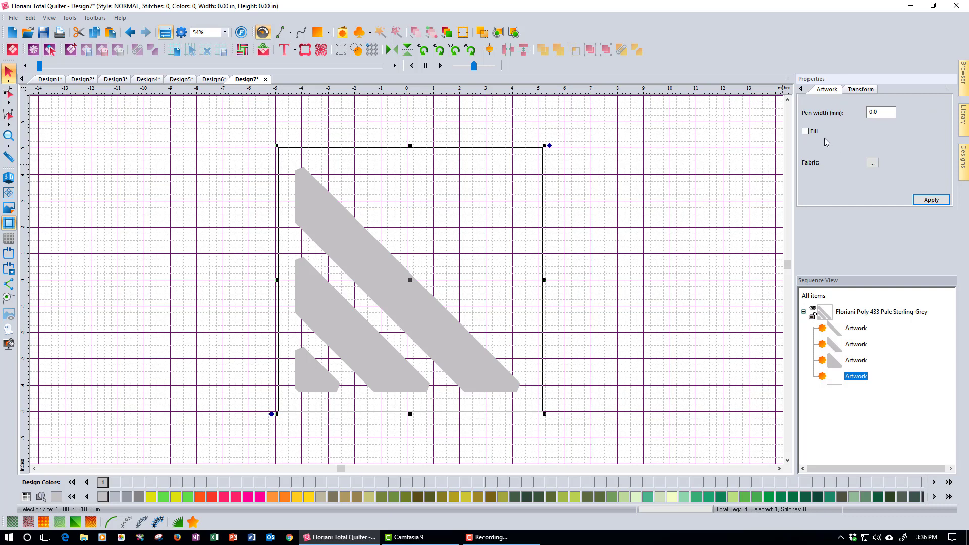
pyautogui.doubleClick(875, 110)
pyautogui.write('2.0')
pyautogui.click(932, 201)
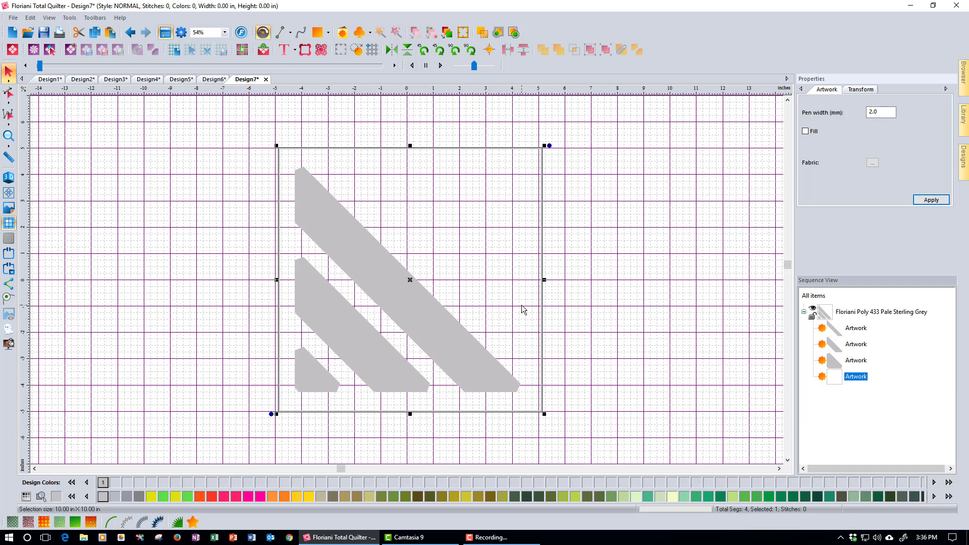
# Step: Move the three grey pieces closer together into the lower-left corner of the 10 in rectangle
pyautogui.click(322, 386)
pyautogui.moveTo(322, 385); pyautogui.dragTo(311, 397)
pyautogui.moveTo(356, 354); pyautogui.dragTo(350, 367)
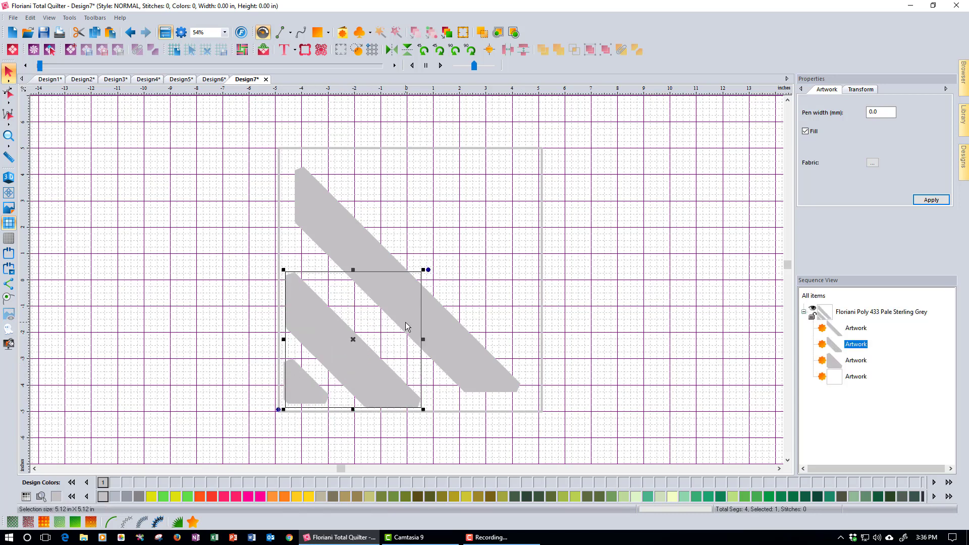
pyautogui.moveTo(404, 324); pyautogui.dragTo(399, 342)
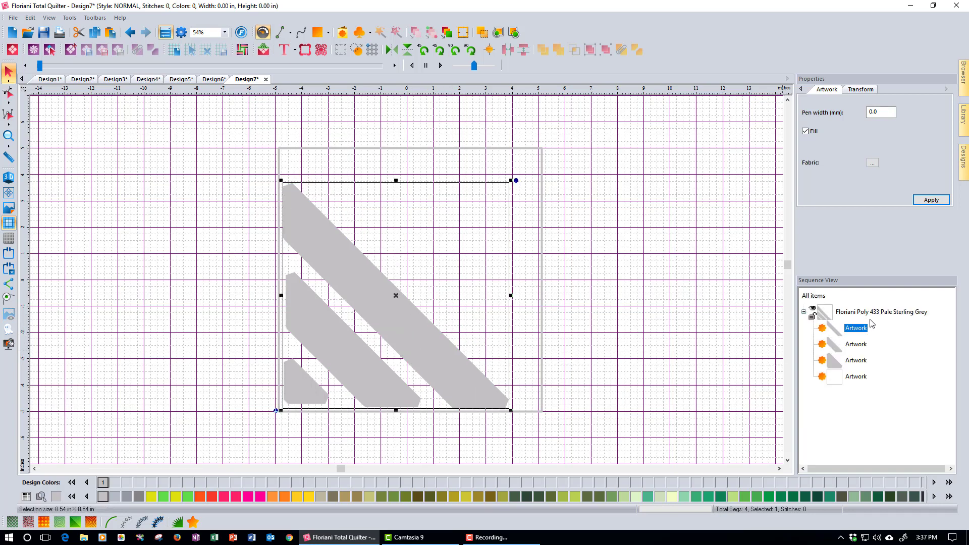
# Step: Duplicate the three grey pieces in place, leaving the rectangle out of the copy
pyautogui.click(861, 364)
pyautogui.keyDown('ctrl'); pyautogui.click(862, 344); pyautogui.keyUp('ctrl')
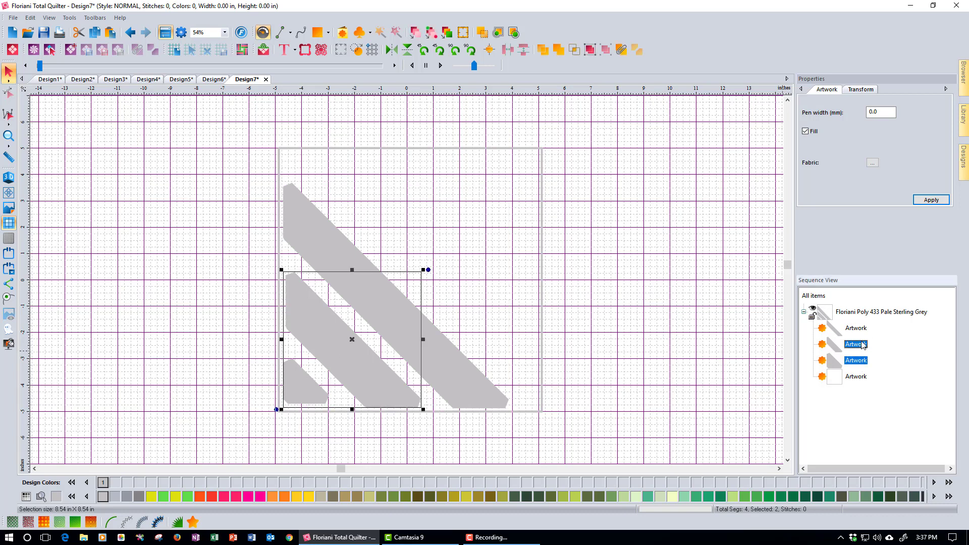
pyautogui.keyDown('ctrl'); pyautogui.click(859, 329); pyautogui.keyUp('ctrl')
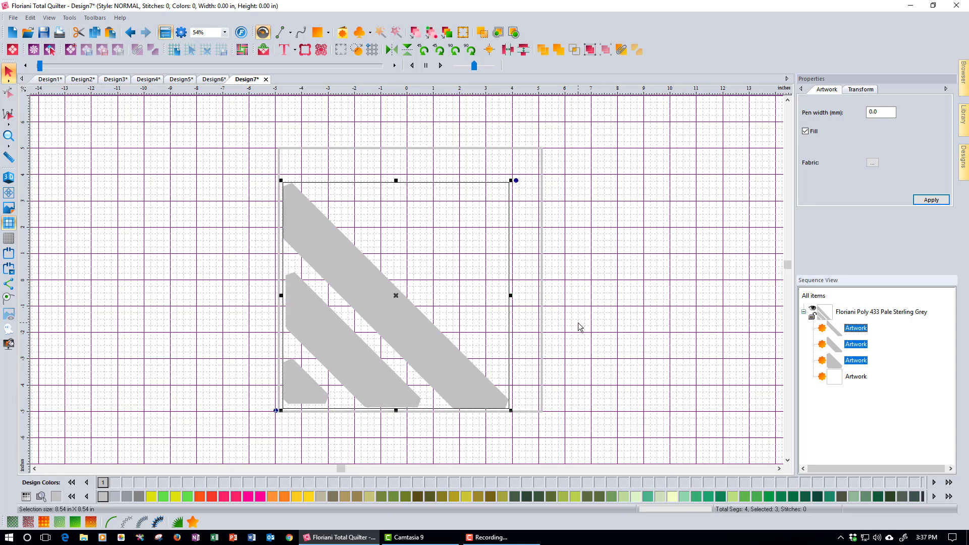
pyautogui.click(98, 35)
pyautogui.click(110, 34)
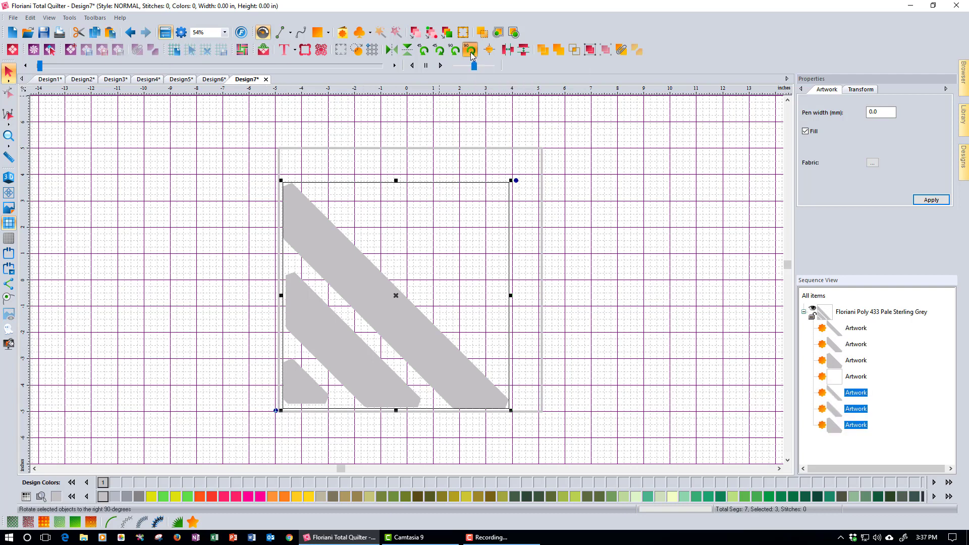
# Step: Rotate the three copied pieces 180 degrees and fit them into the upper-right half of the rectangle
pyautogui.click(471, 51)
pyautogui.click(471, 51)
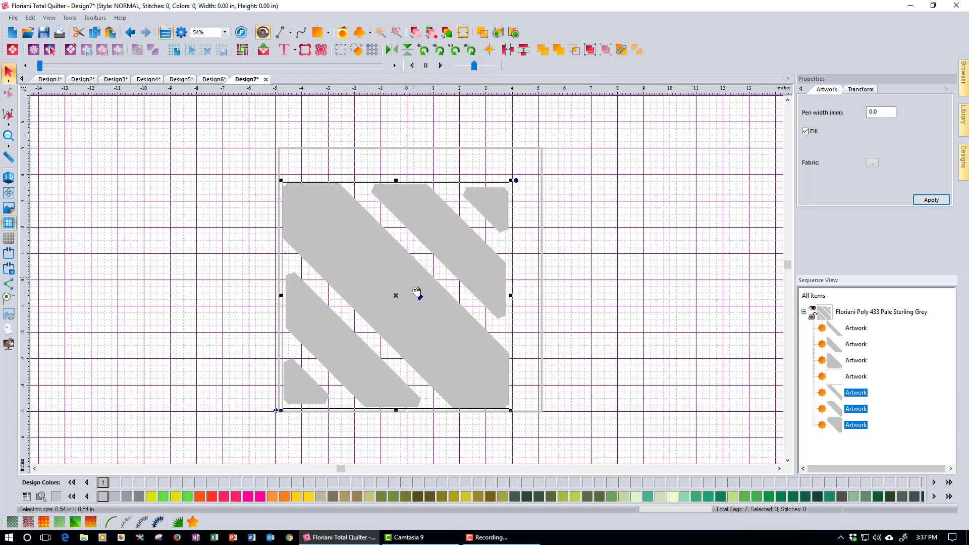
pyautogui.moveTo(417, 292); pyautogui.dragTo(462, 290)
pyautogui.click(628, 309)
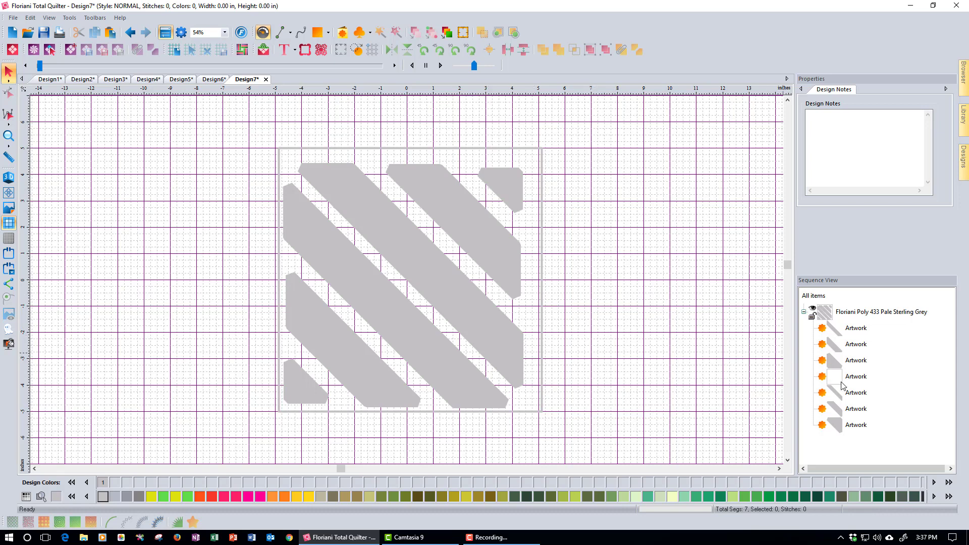
# Step: Delete the 10 in guide rectangle from around the six grey pieces
pyautogui.click(857, 377)
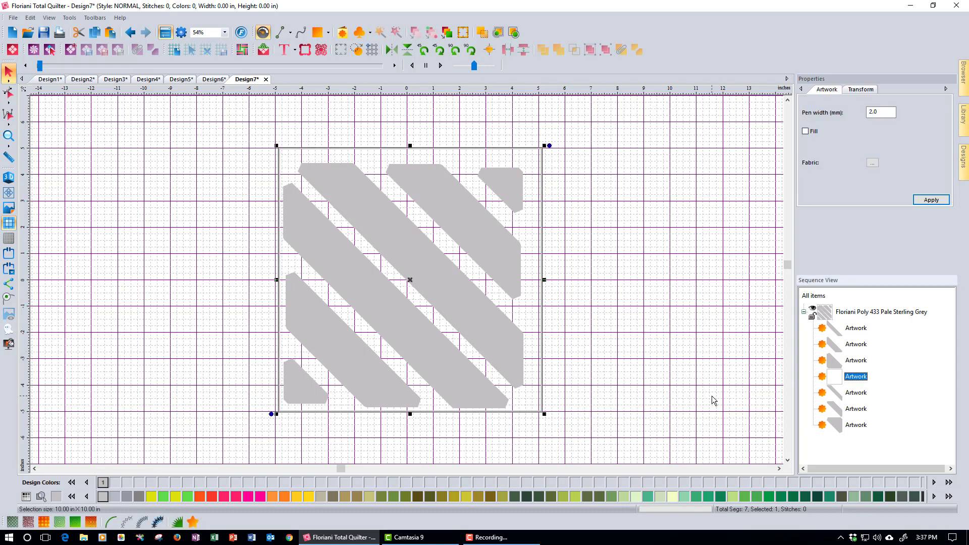
pyautogui.press('Delete')
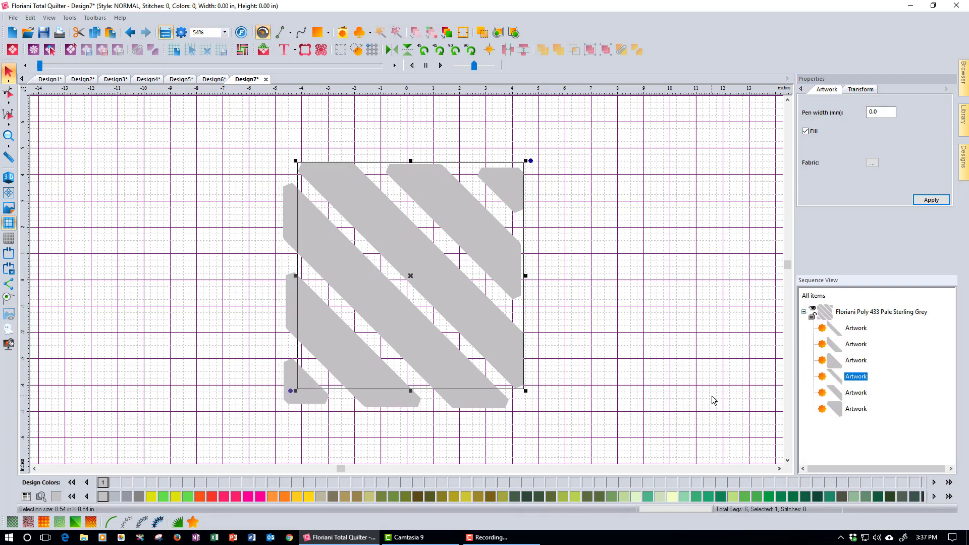
pyautogui.click(714, 401)
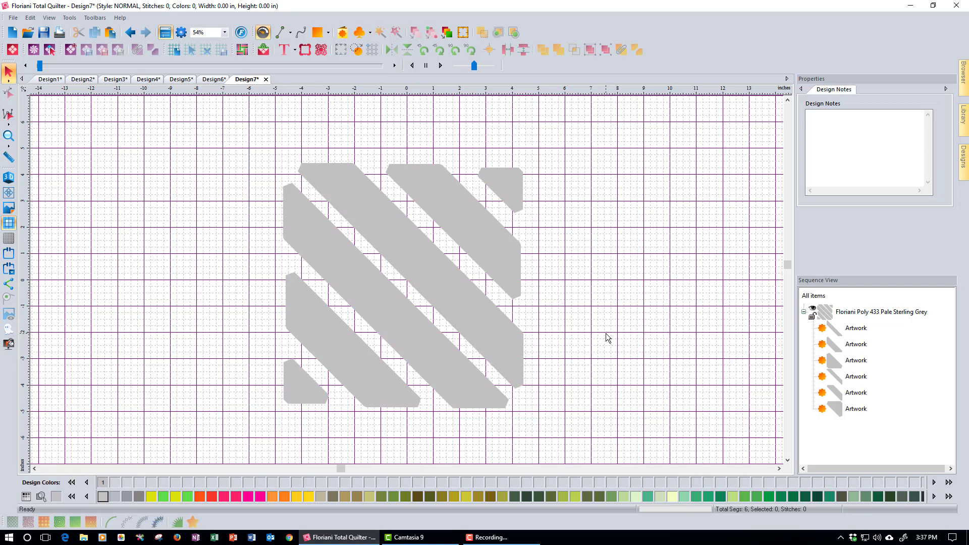
# Step: Select all six grey pieces and examine the file types available for exporting them as artwork, without saving
pyautogui.moveTo(216, 136); pyautogui.dragTo(552, 454)
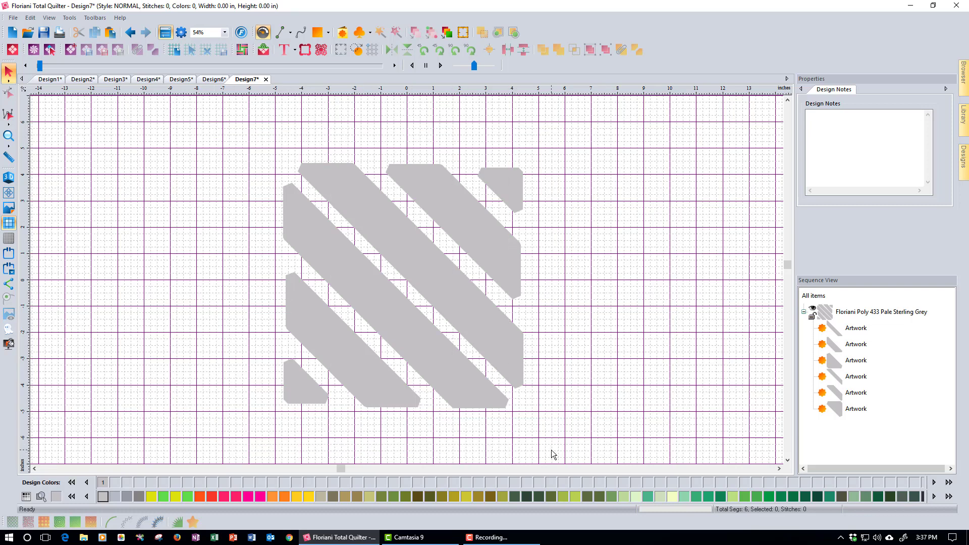
pyautogui.click(12, 19)
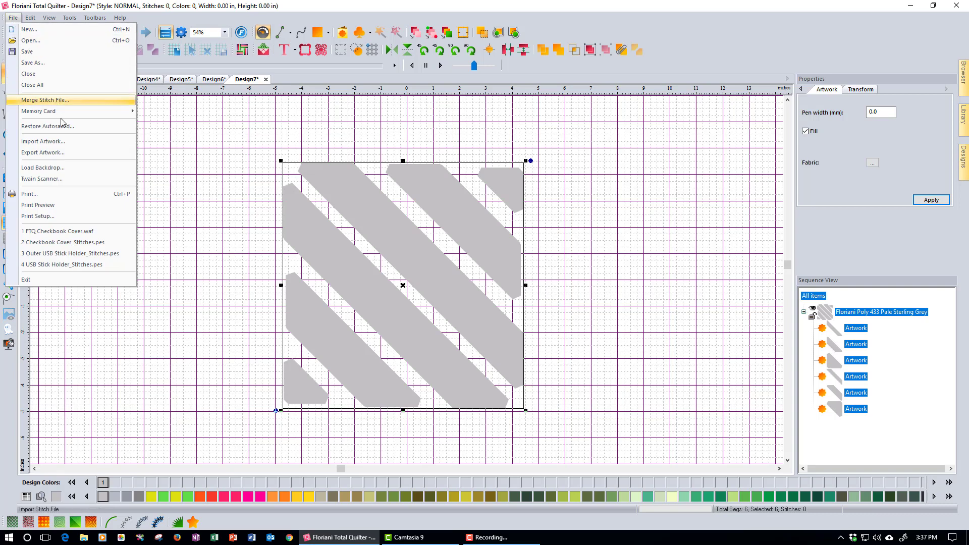
pyautogui.click(63, 153)
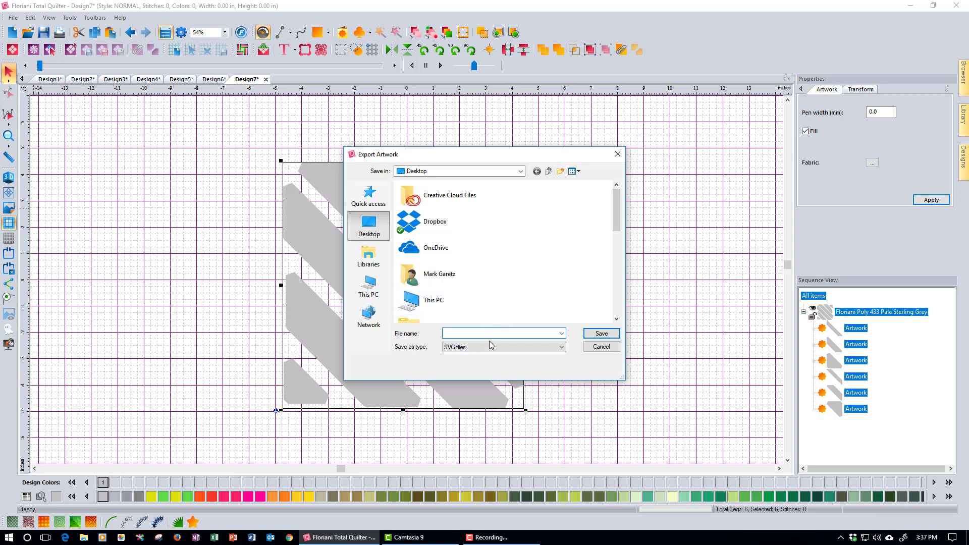
pyautogui.click(545, 349)
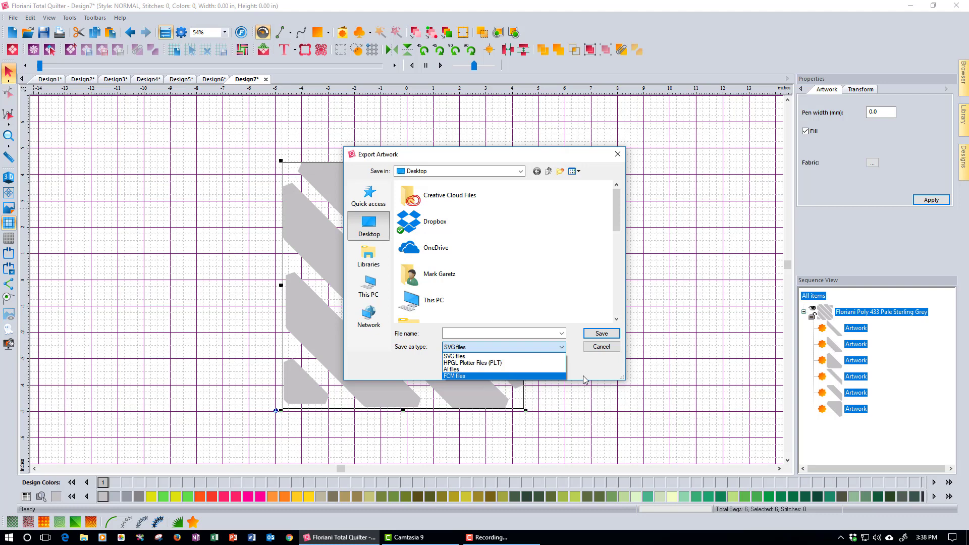
pyautogui.click(607, 350)
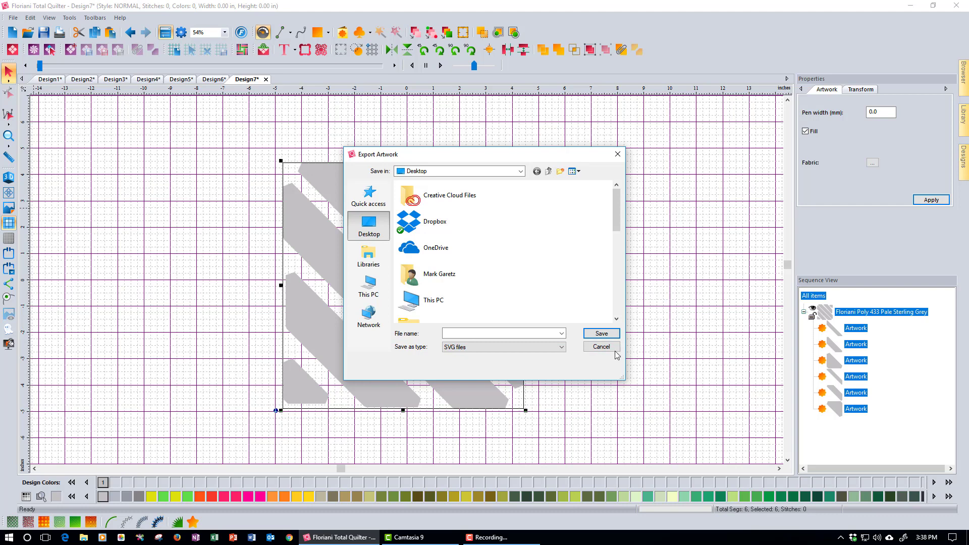
pyautogui.click(616, 352)
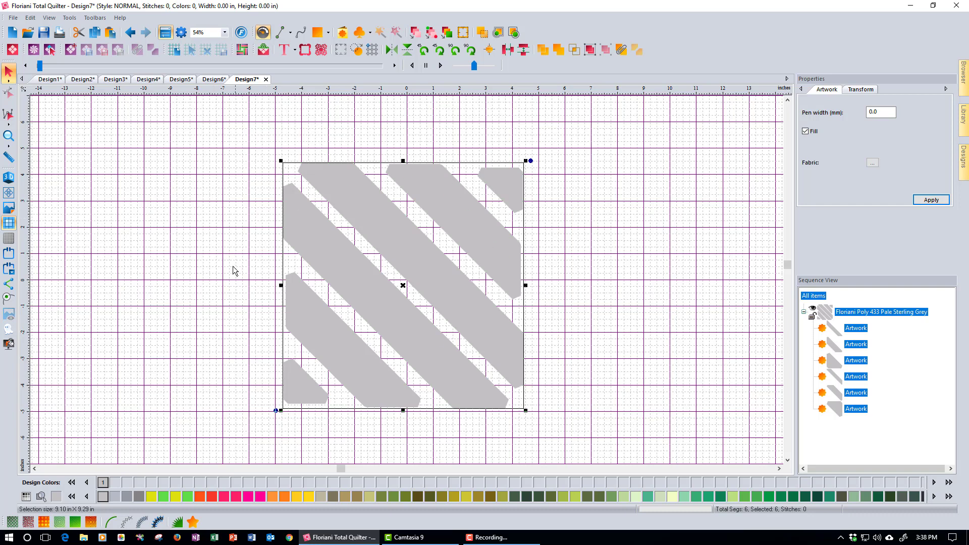
# Step: Preview the printed page layout of the six grey pieces and return to the design
pyautogui.click(59, 34)
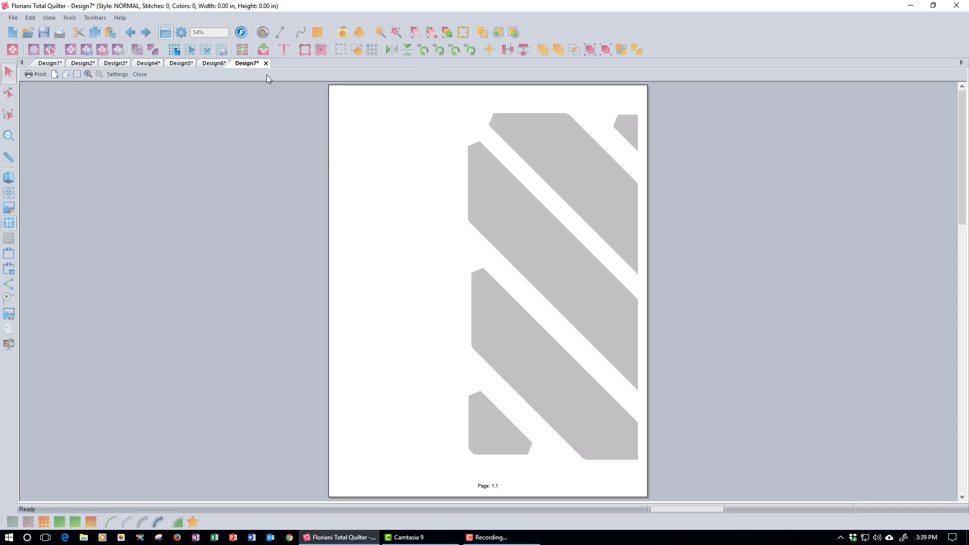
pyautogui.click(136, 75)
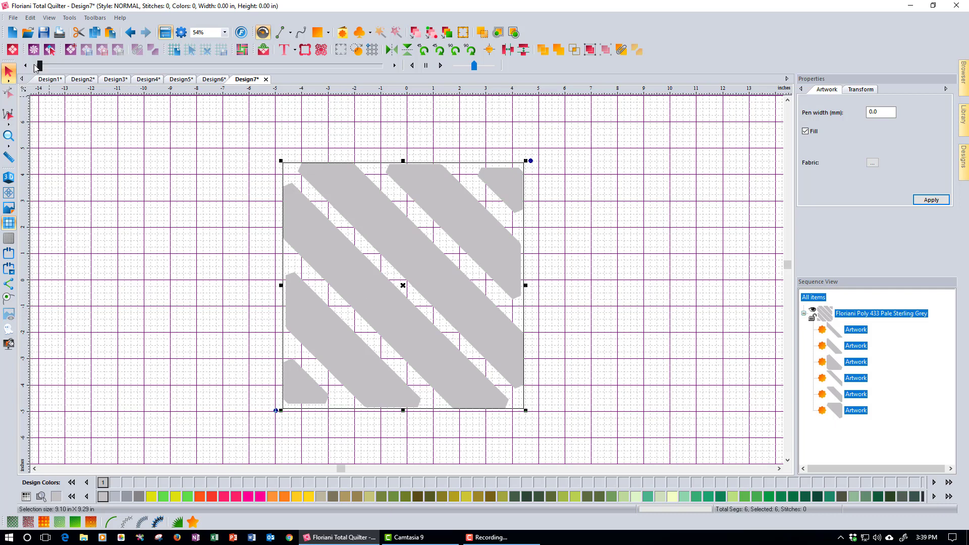
# Step: Create a new design and insert Basic Block 31 from the Basic Blocks Appliquilt folder at the default size
pyautogui.click(13, 32)
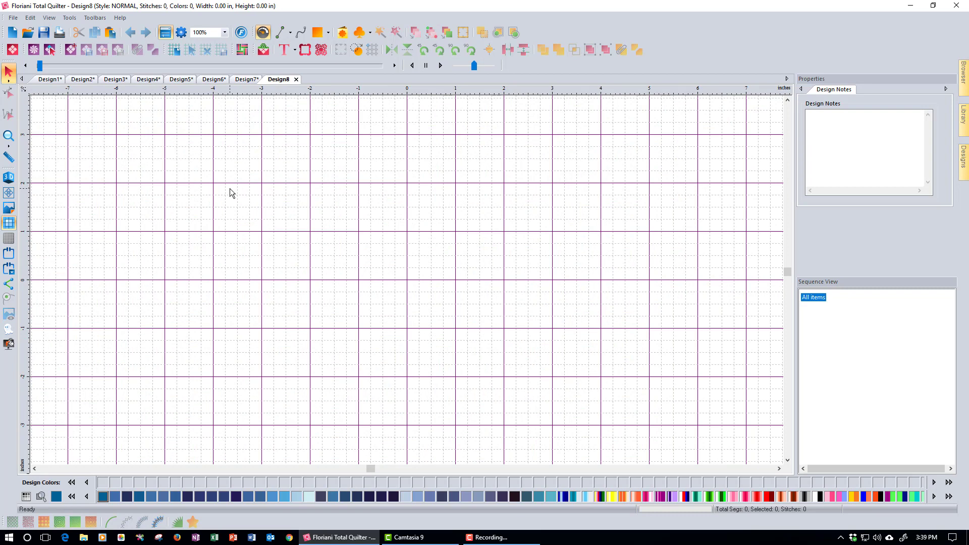
pyautogui.click(34, 50)
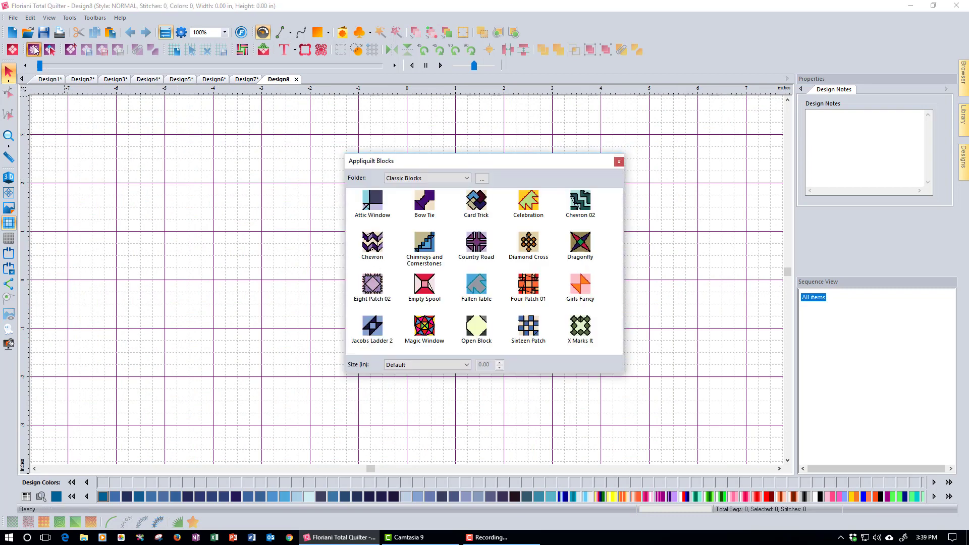
pyautogui.click(456, 179)
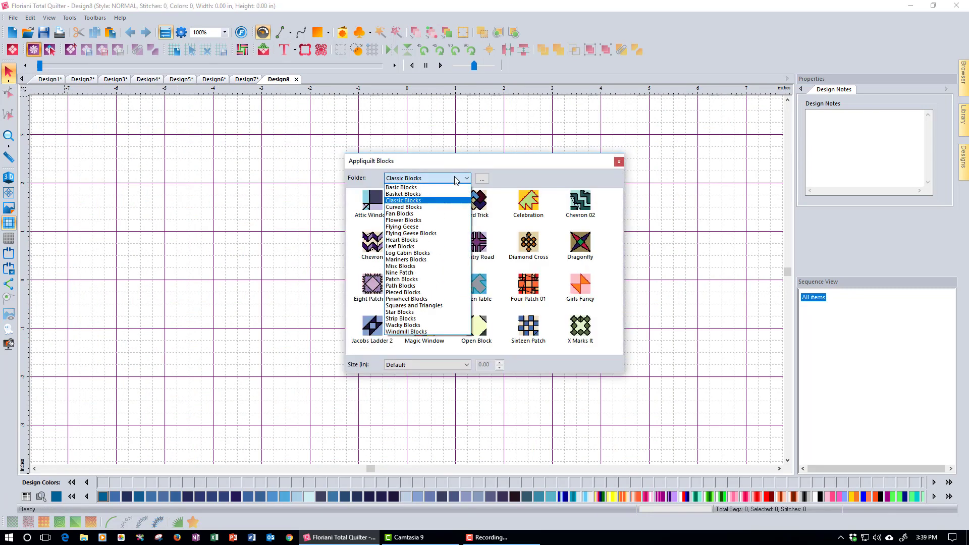
pyautogui.click(443, 188)
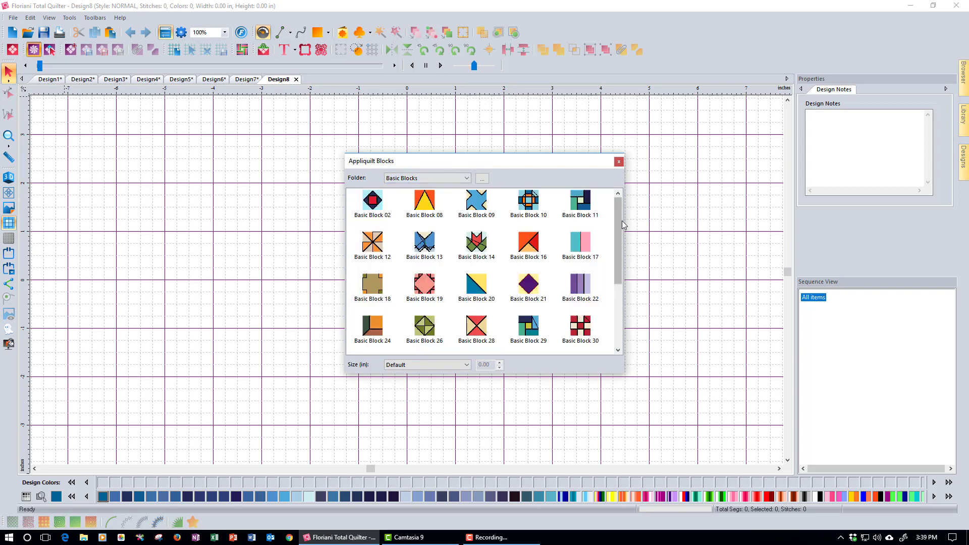
pyautogui.moveTo(621, 233); pyautogui.dragTo(621, 284)
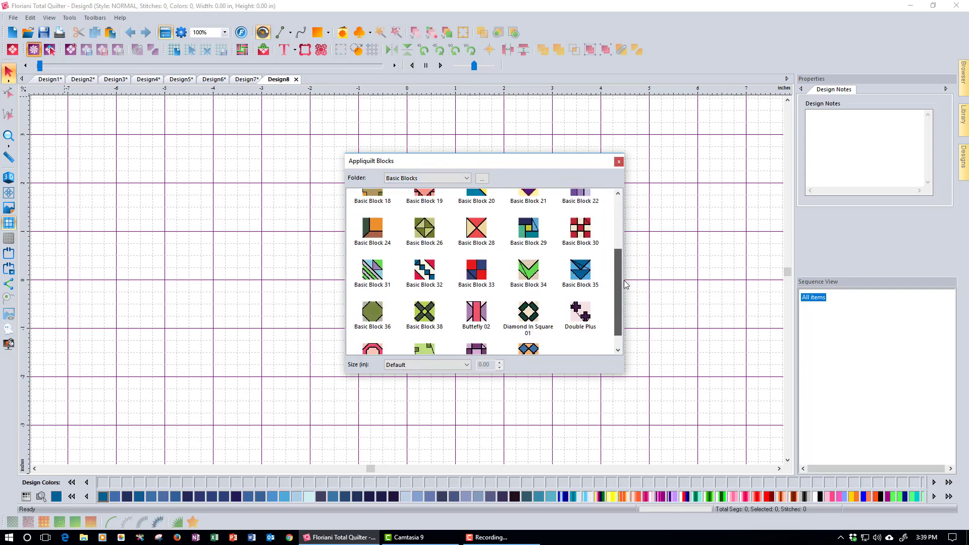
pyautogui.doubleClick(379, 269)
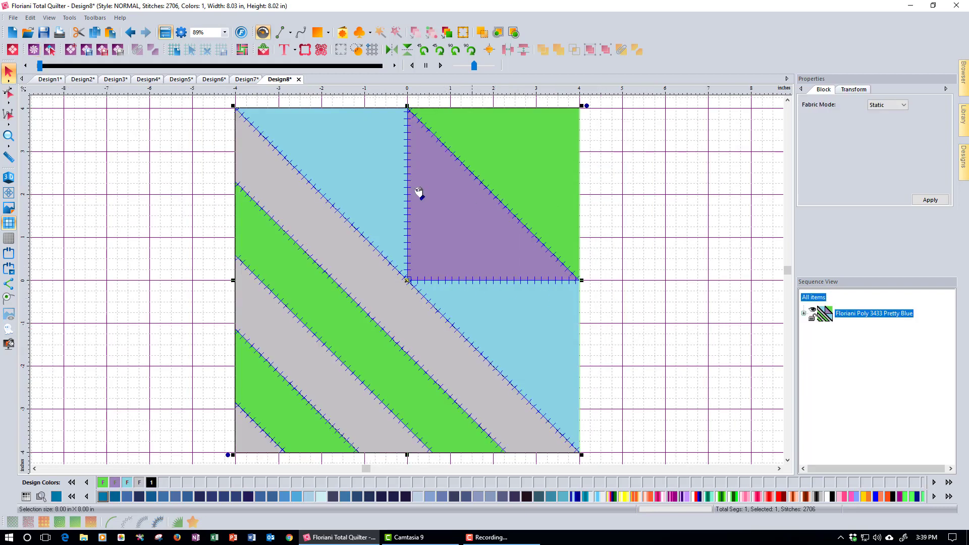
# Step: Extract the inserted block's fills as artwork and delete the original stitched block
pyautogui.click(804, 314)
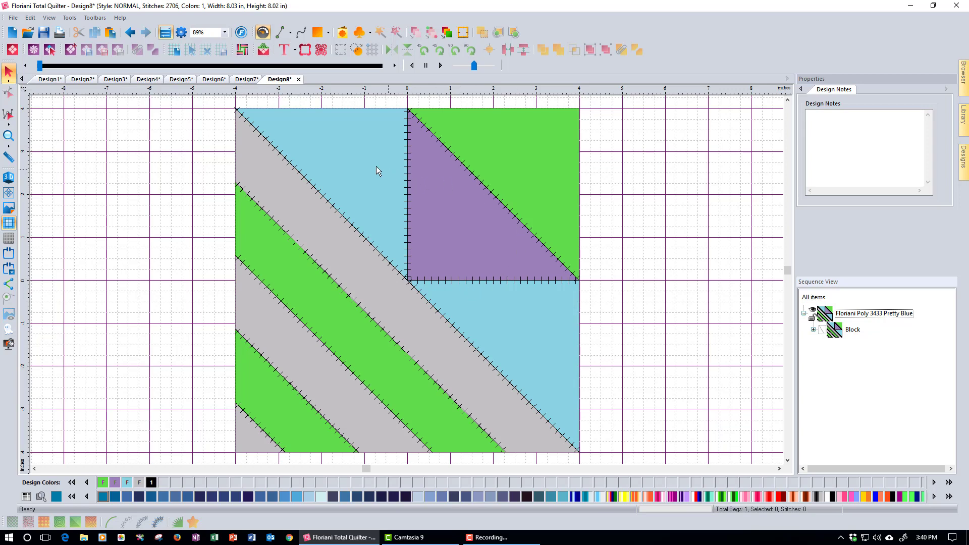
pyautogui.rightClick(489, 299)
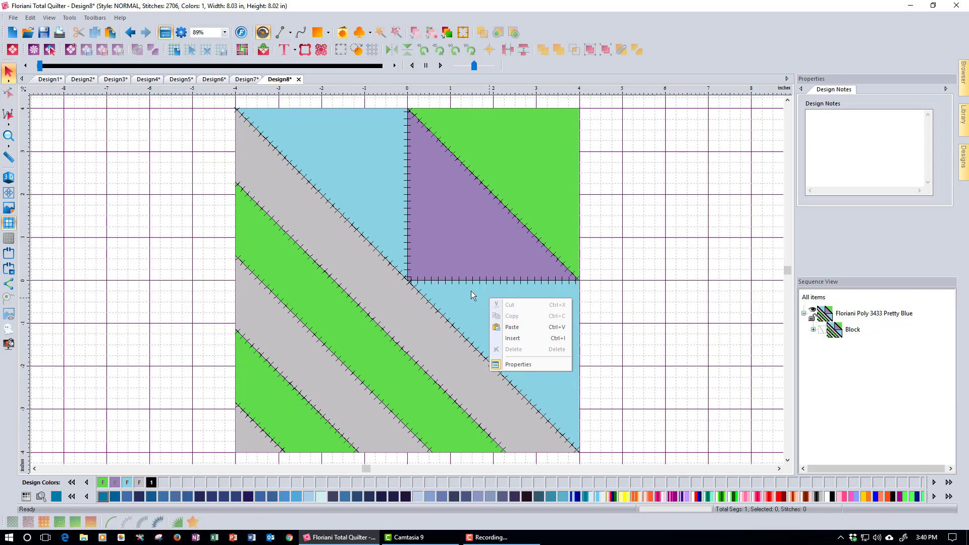
pyautogui.click(567, 305)
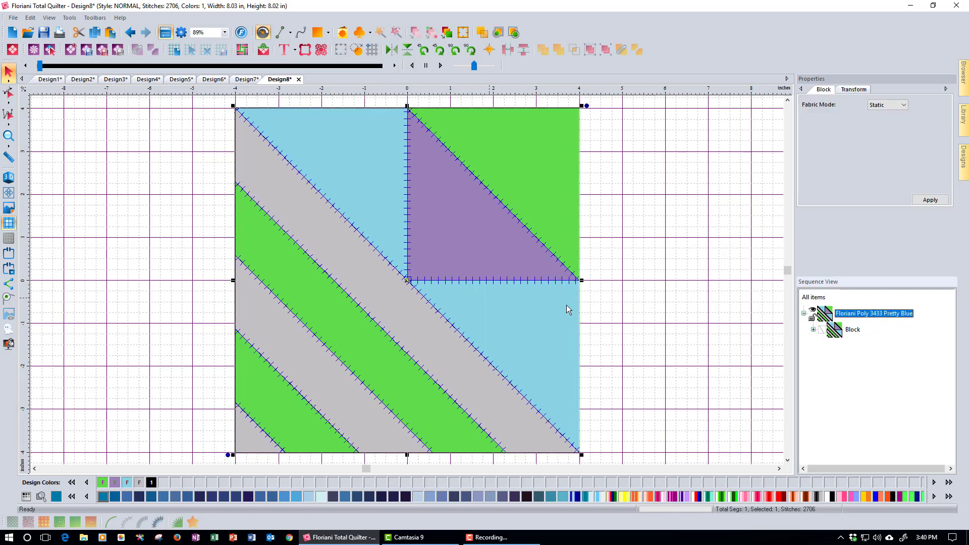
pyautogui.rightClick(467, 303)
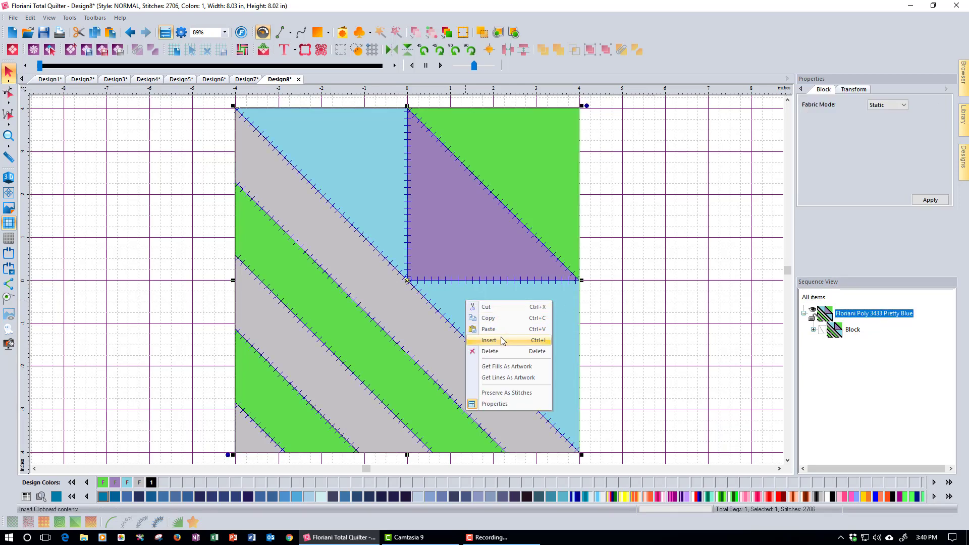
pyautogui.click(501, 367)
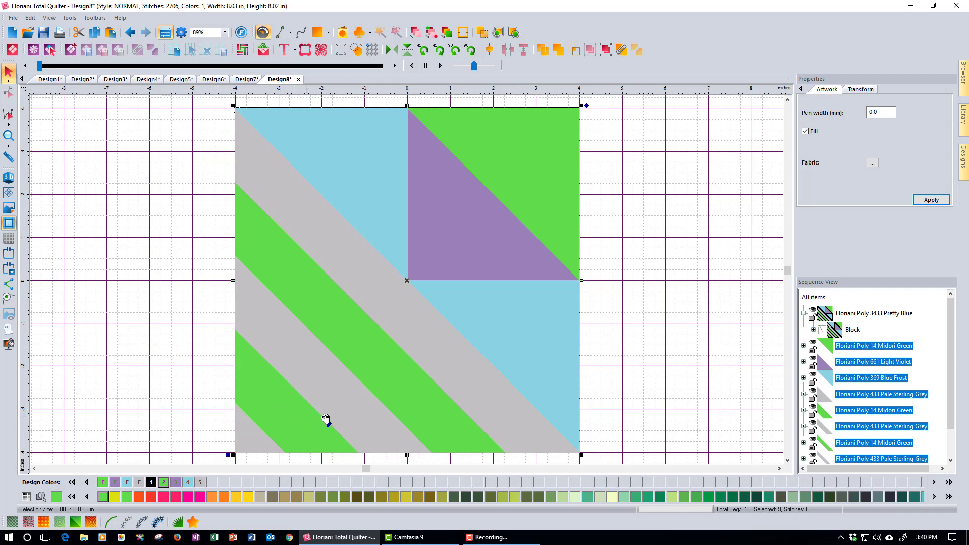
pyautogui.click(852, 314)
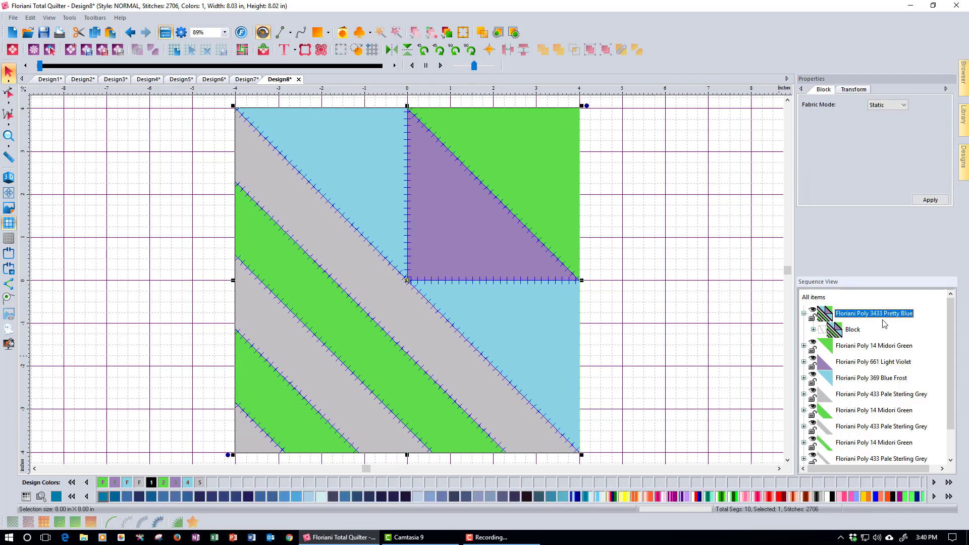
pyautogui.press('Delete')
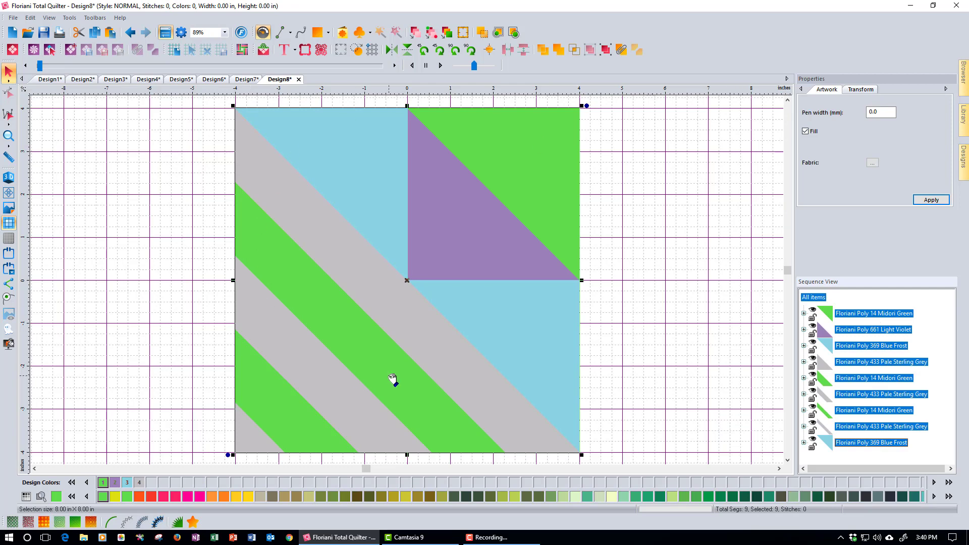
# Step: Ungroup the extracted fill artwork into individual pieces and clear the selection
pyautogui.click(192, 427)
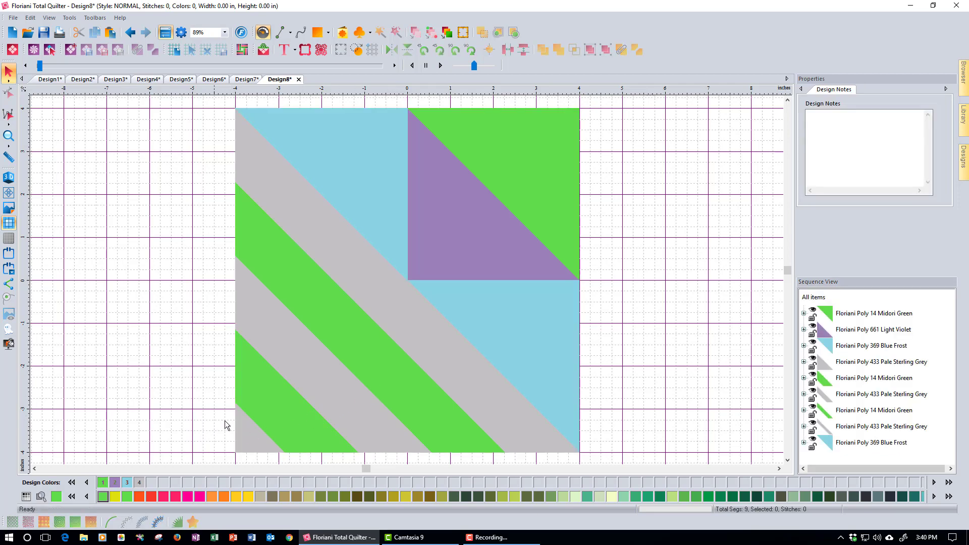
pyautogui.click(257, 432)
pyautogui.rightClick(256, 432)
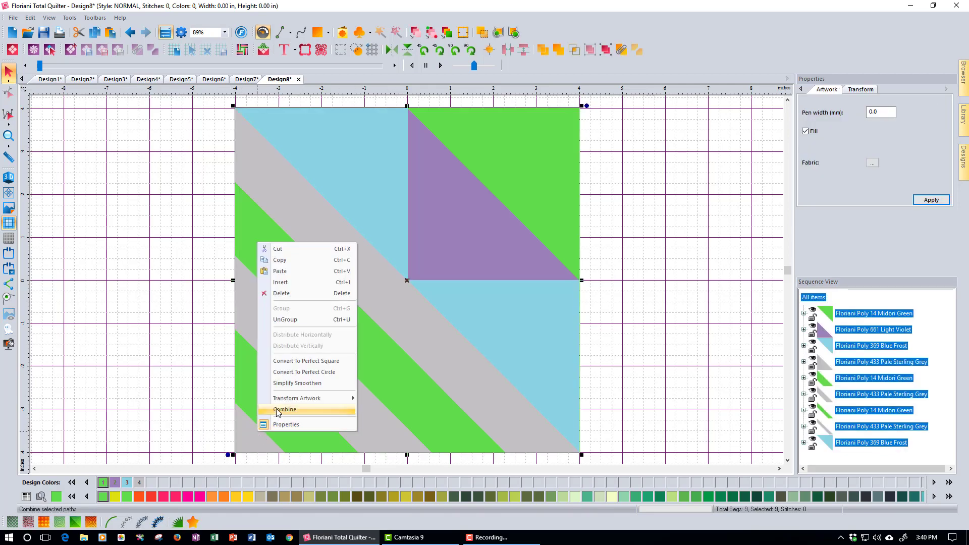
pyautogui.click(289, 320)
pyautogui.click(169, 389)
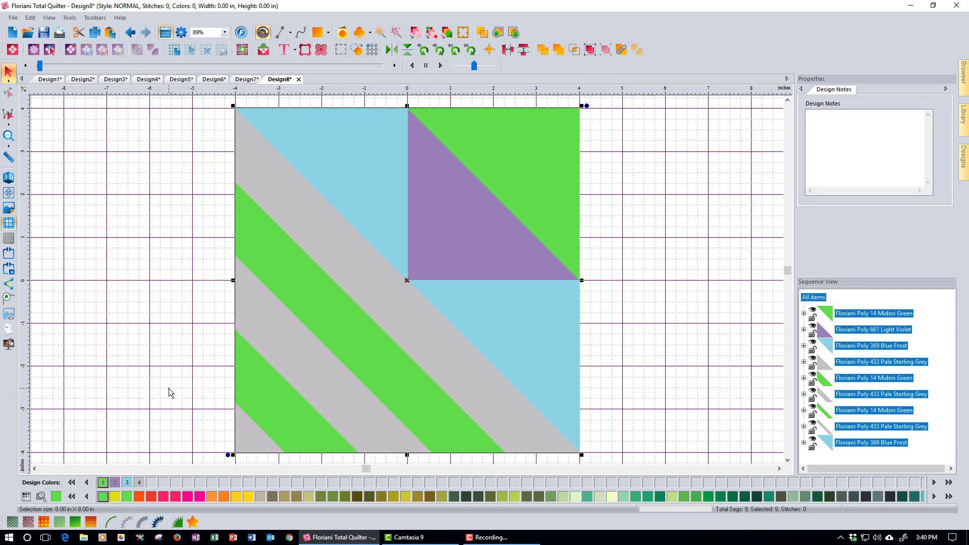
# Step: Select the small triangle and two diagonal strips in grey and place them in a separate new design
pyautogui.click(240, 438)
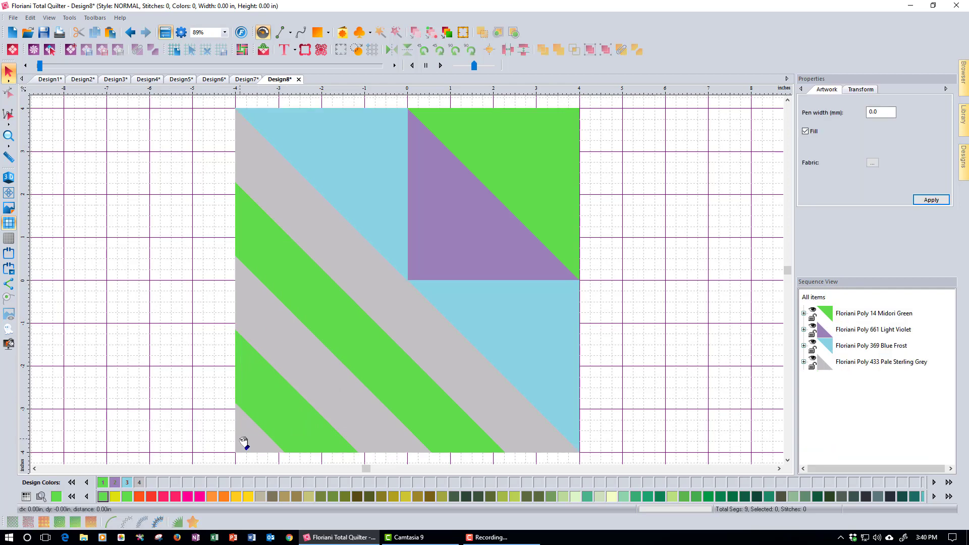
pyautogui.keyDown('shift'); pyautogui.click(328, 376); pyautogui.keyUp('shift')
pyautogui.keyDown('shift'); pyautogui.click(453, 359); pyautogui.keyUp('shift')
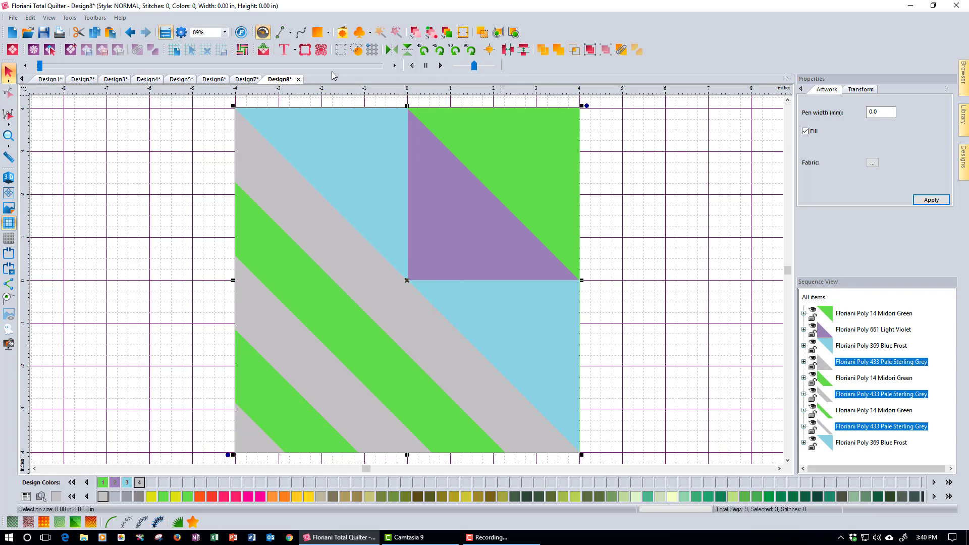
pyautogui.click(352, 53)
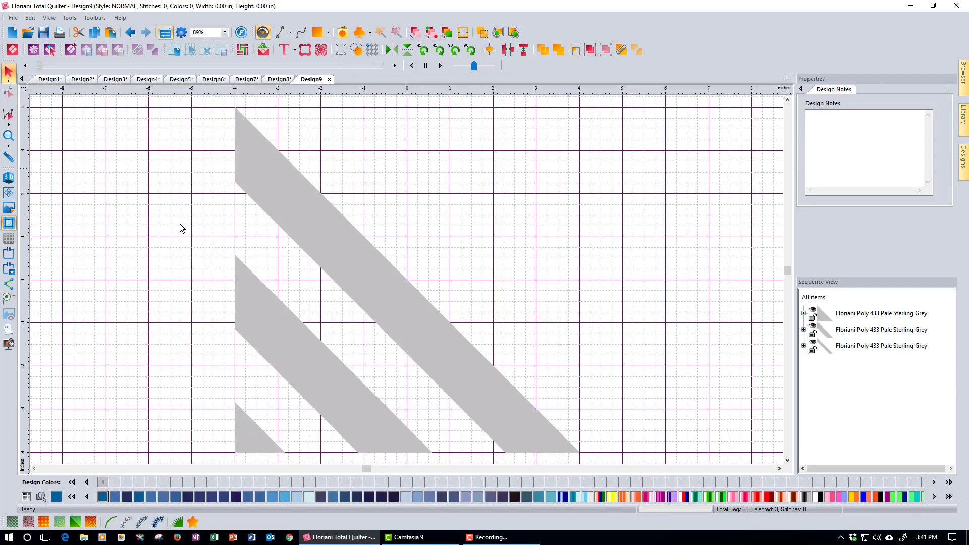